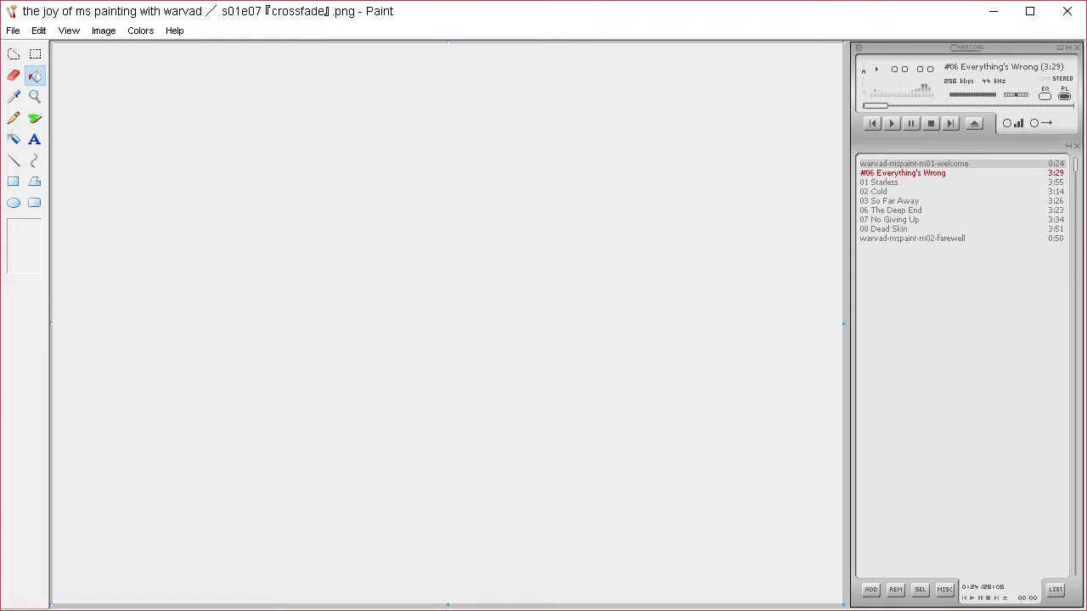
Fill the whole canvas with a custom pale cream color, red 251, green 231, blue 187.
click(140, 31)
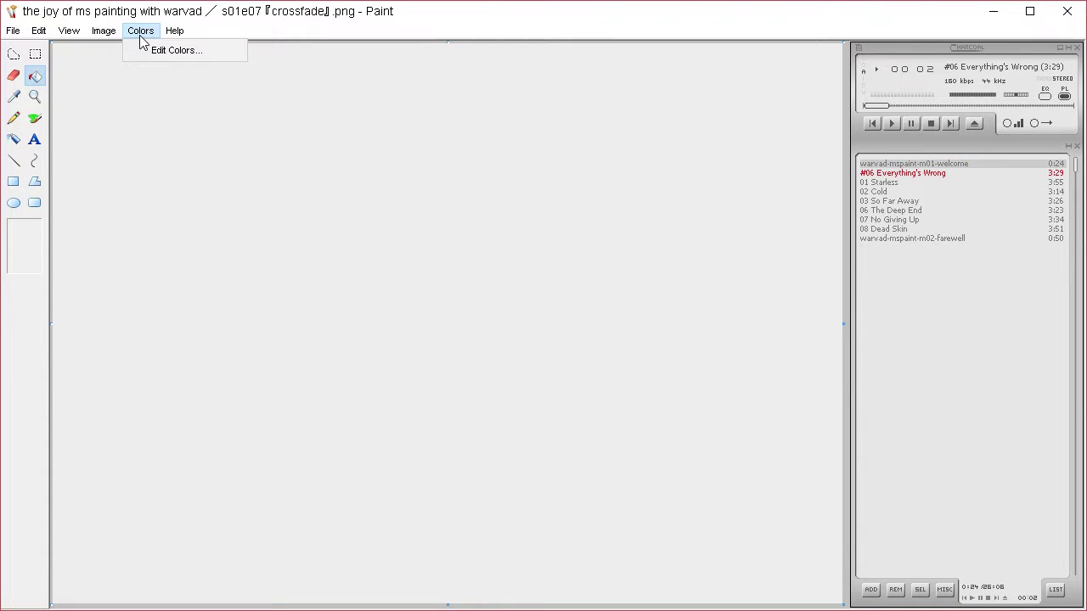
click(145, 49)
click(542, 408)
drag(820, 272, 819, 218)
click(661, 217)
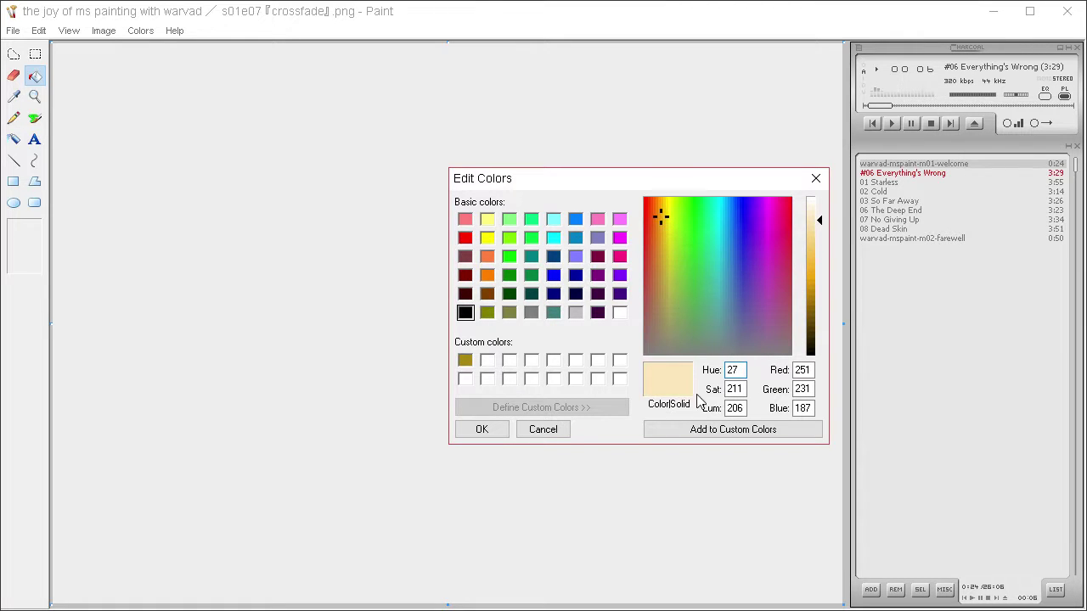
click(500, 433)
click(134, 128)
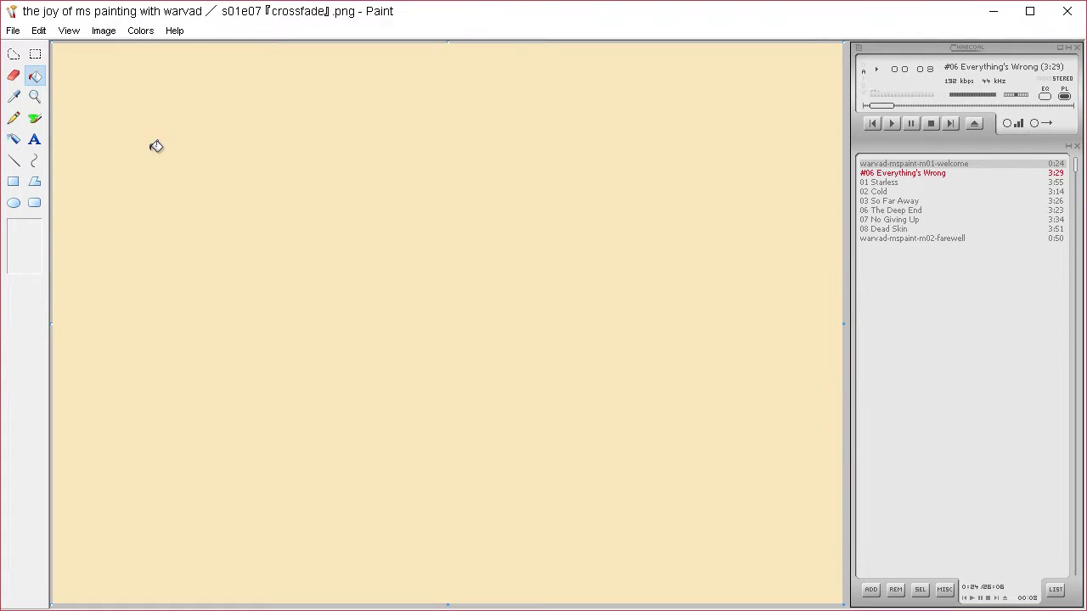
Fill the whole canvas with a custom medium blue, red 75, green 138, blue 207.
click(140, 31)
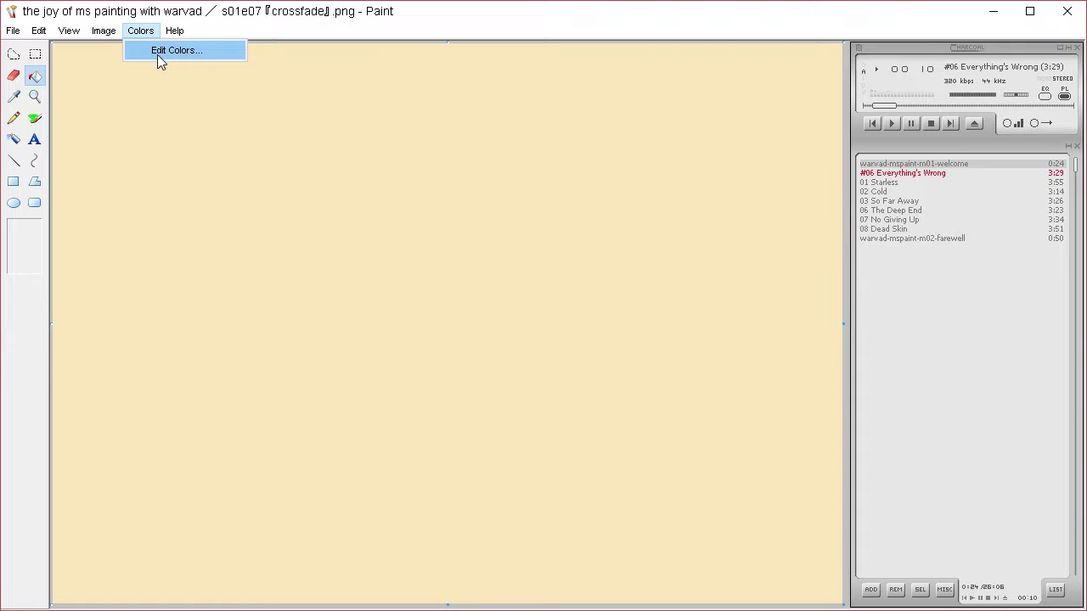
click(158, 51)
click(606, 411)
click(812, 243)
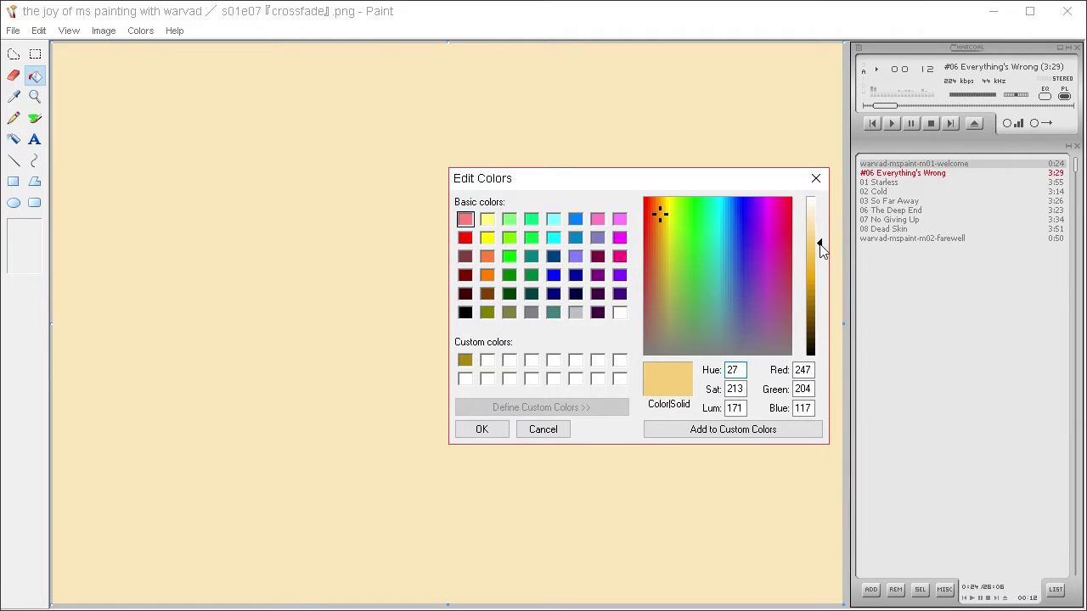
click(812, 267)
click(731, 265)
click(731, 262)
click(482, 431)
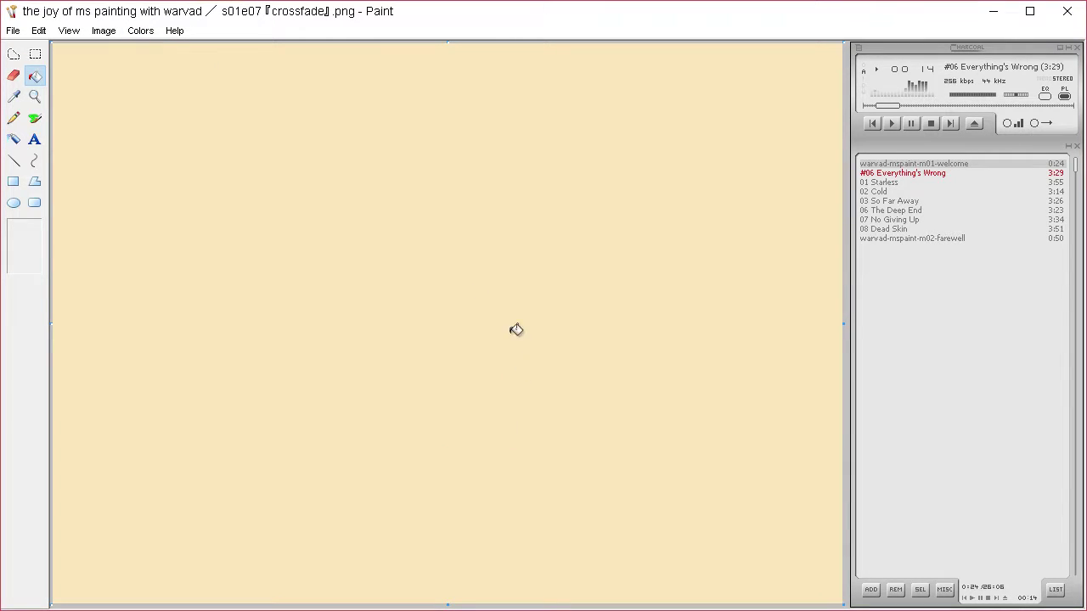
click(86, 114)
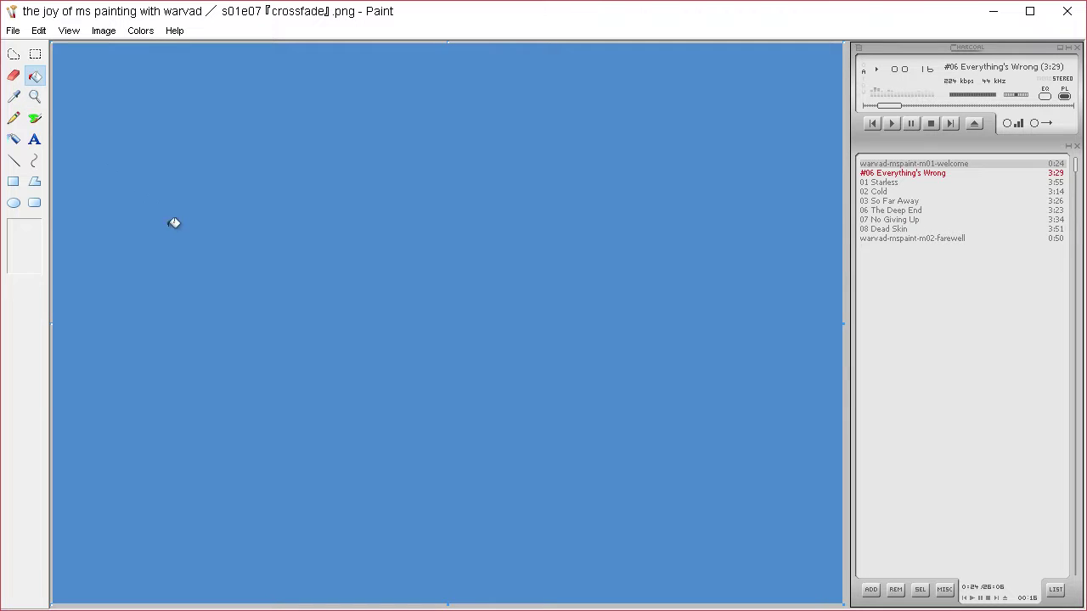
Mix a muted teal-green custom color and fill the whole canvas with it as the background.
click(140, 31)
click(158, 51)
click(550, 407)
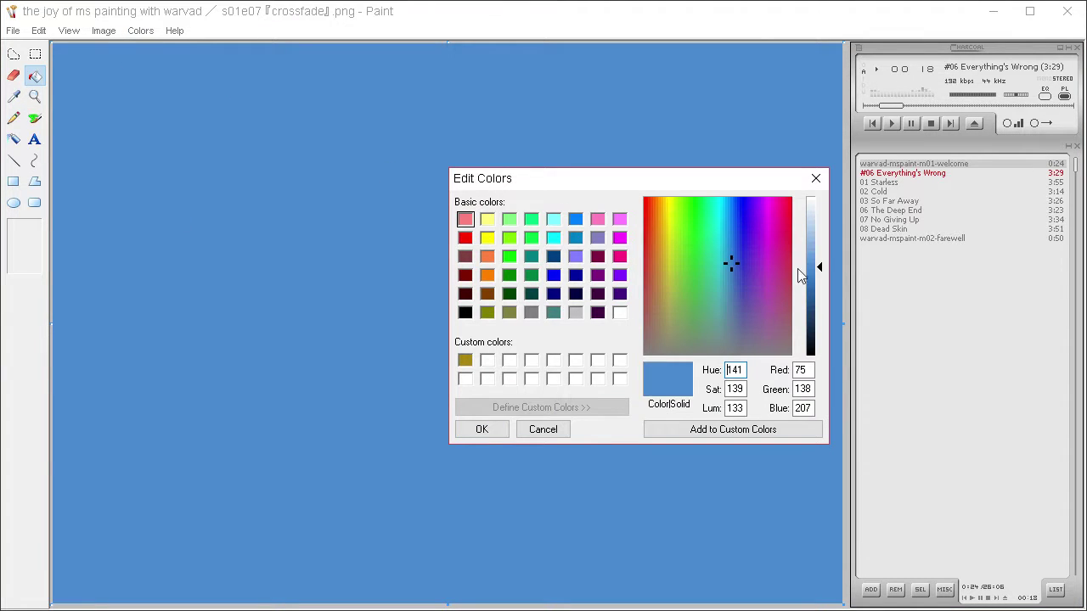
drag(812, 262, 807, 289)
click(727, 281)
click(717, 298)
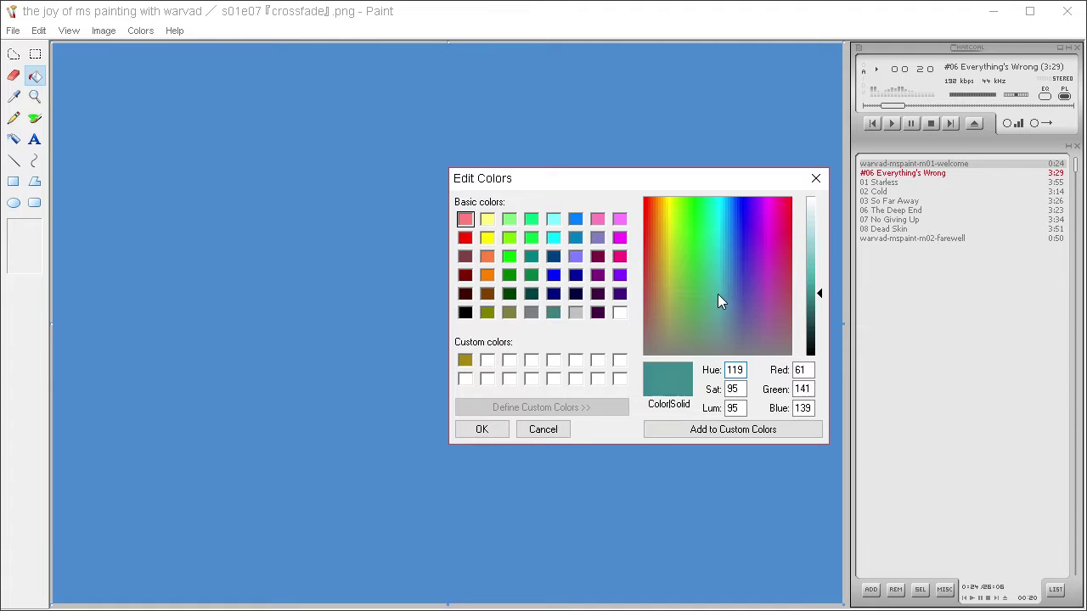
click(496, 429)
click(439, 288)
Define a pale mint-green custom color for drawing on the teal background.
click(140, 30)
click(179, 50)
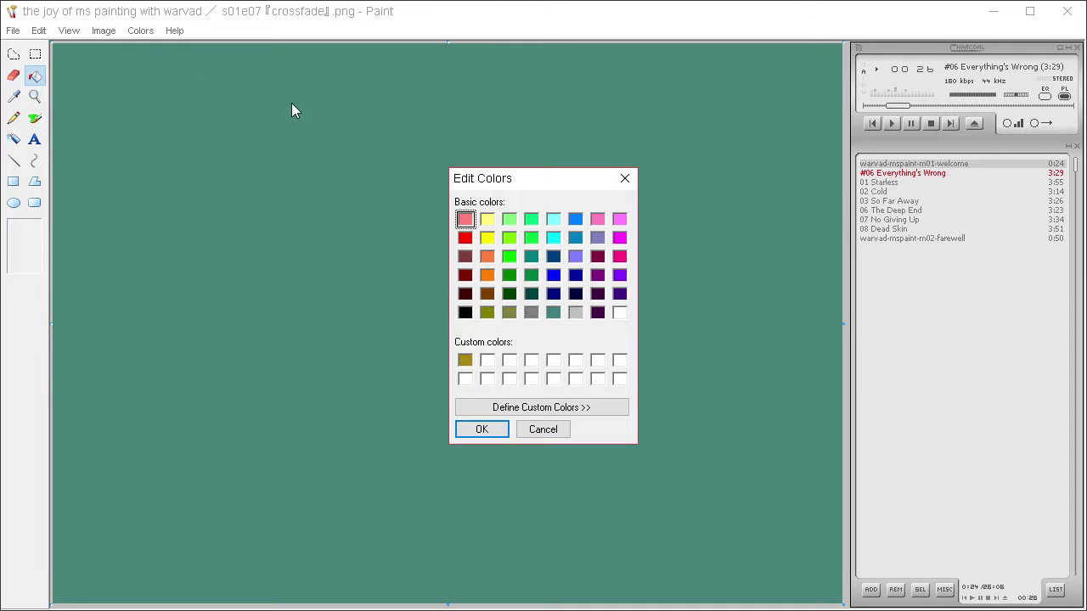
click(582, 407)
drag(817, 316, 819, 241)
drag(727, 293, 715, 271)
click(486, 429)
Pencil the outline of a large-eared creature with eyes, mouth, a raised clawed arm and a lower clawed arm in pale mint.
click(17, 119)
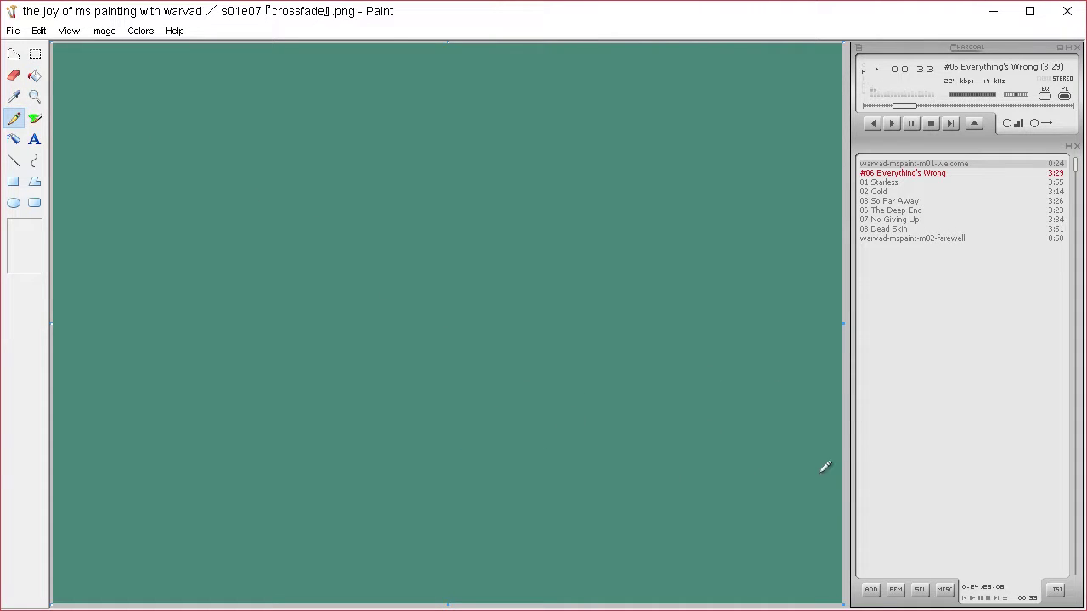
mouse_move(53, 425)
mouse_down()
mouse_move(133, 385)
mouse_move(178, 324)
mouse_move(190, 184)
mouse_move(246, 254)
mouse_move(249, 290)
mouse_move(235, 320)
mouse_move(265, 318)
mouse_move(320, 281)
mouse_move(413, 197)
mouse_move(369, 308)
mouse_move(316, 339)
mouse_move(321, 376)
mouse_move(353, 395)
mouse_move(348, 412)
mouse_move(316, 427)
mouse_move(266, 418)
mouse_move(228, 428)
mouse_up()
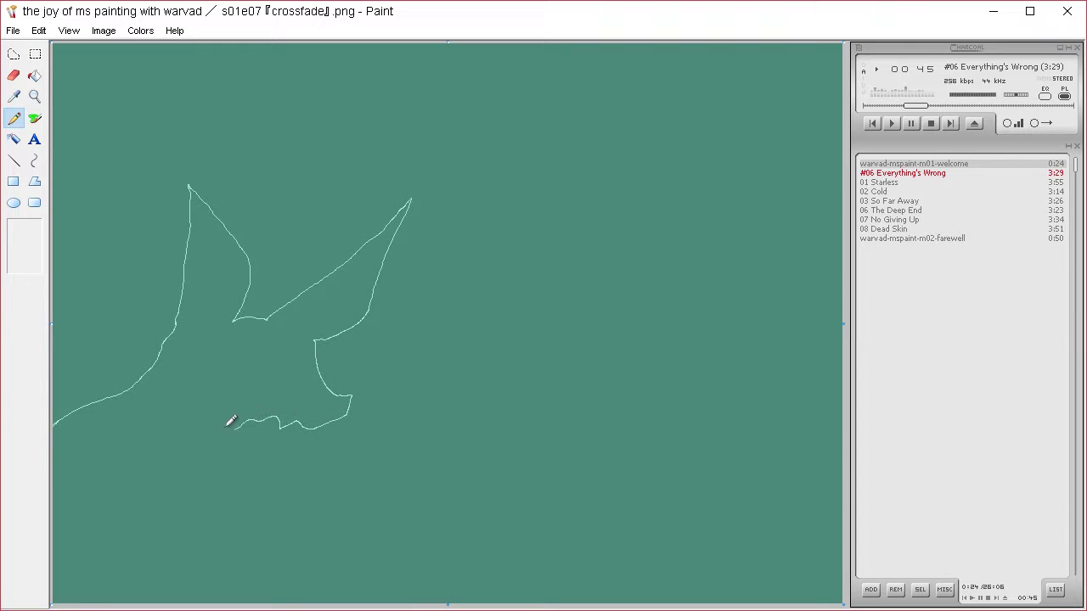
mouse_move(174, 390)
mouse_down()
mouse_move(259, 367)
mouse_move(228, 395)
mouse_move(173, 393)
mouse_up()
mouse_move(292, 376)
mouse_down()
mouse_move(326, 403)
mouse_move(294, 380)
mouse_up()
mouse_move(330, 420)
mouse_down()
mouse_move(270, 435)
mouse_move(273, 450)
mouse_move(365, 428)
mouse_move(461, 345)
mouse_move(508, 324)
mouse_move(584, 234)
mouse_move(603, 227)
mouse_move(598, 239)
mouse_move(620, 250)
mouse_move(608, 264)
mouse_move(598, 252)
mouse_move(505, 362)
mouse_move(490, 407)
mouse_move(441, 422)
mouse_move(366, 505)
mouse_move(398, 563)
mouse_move(429, 576)
mouse_move(292, 544)
mouse_move(139, 548)
mouse_move(72, 608)
mouse_up()
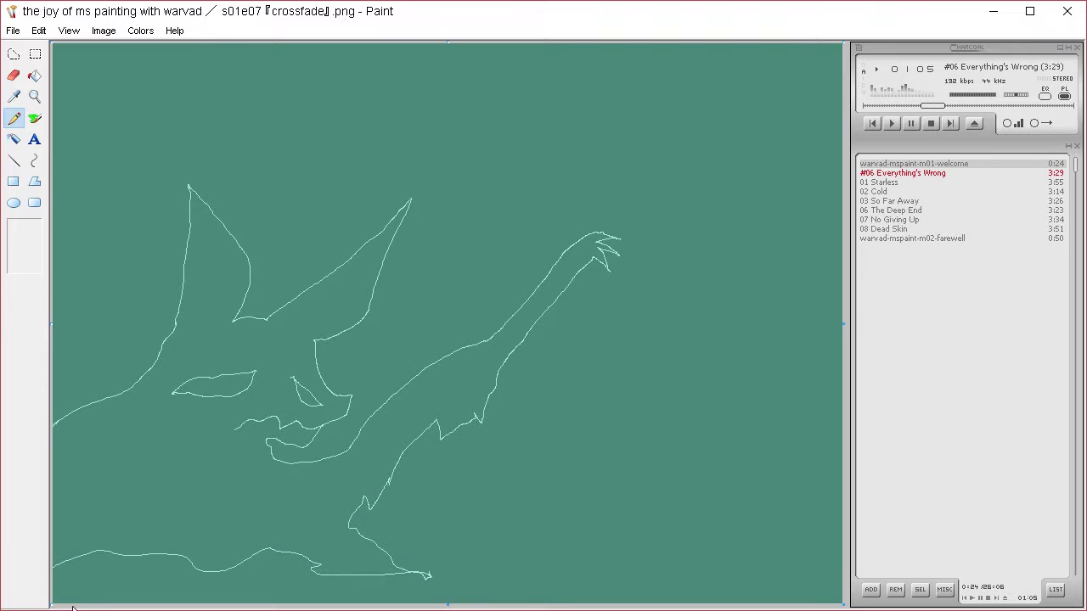
mouse_move(358, 518)
mouse_down()
mouse_move(405, 538)
mouse_move(606, 520)
mouse_move(619, 533)
mouse_move(614, 550)
mouse_move(609, 538)
mouse_move(600, 552)
mouse_move(597, 537)
mouse_move(582, 537)
mouse_move(395, 567)
mouse_up()
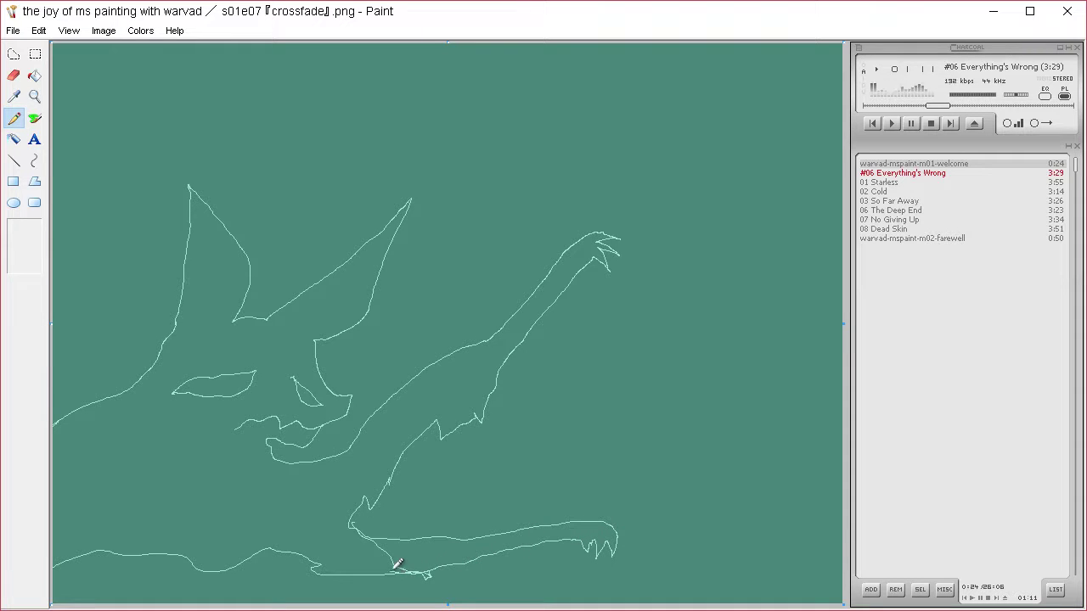
Fill the creature's head, body and both clawed arms with pale mint, leaving the eyes in the background color.
click(34, 74)
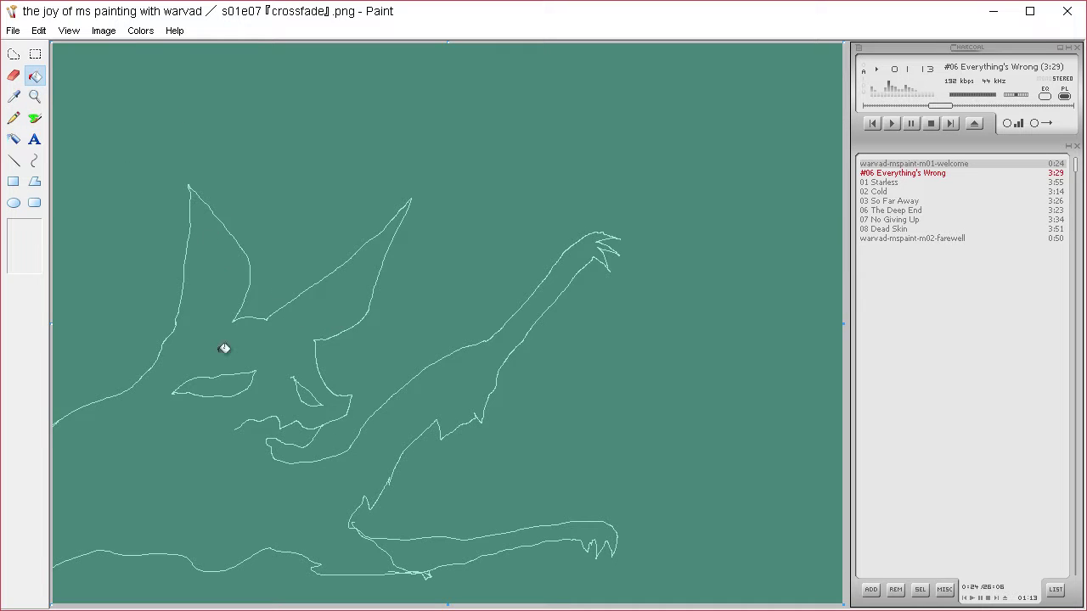
click(224, 349)
click(413, 543)
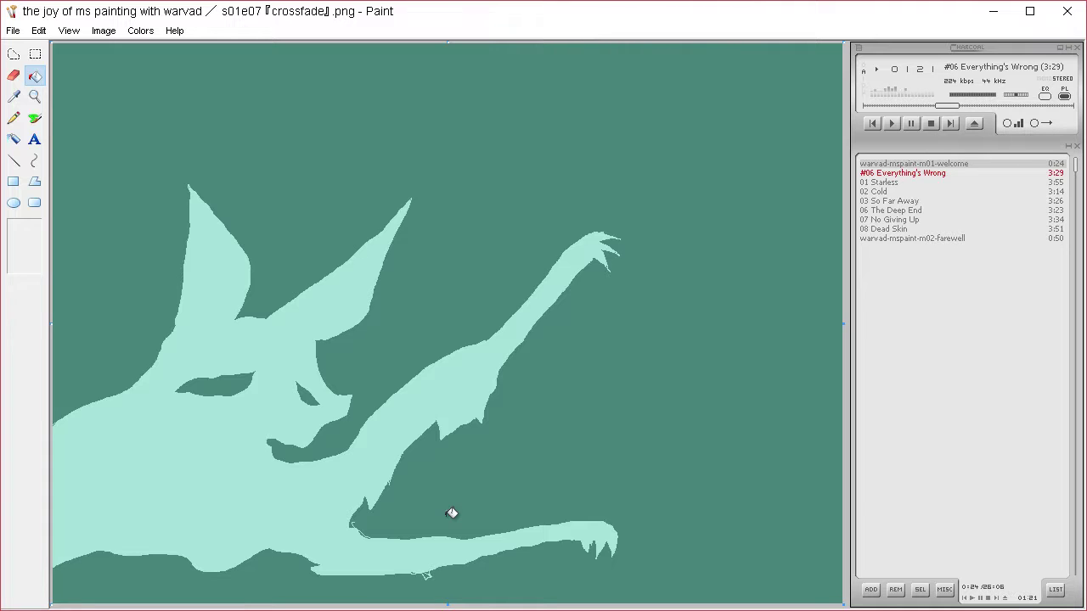
Pick the creature's mint color, pencil a raised back contour at the canvas's left edge and fill it in.
click(13, 96)
click(279, 380)
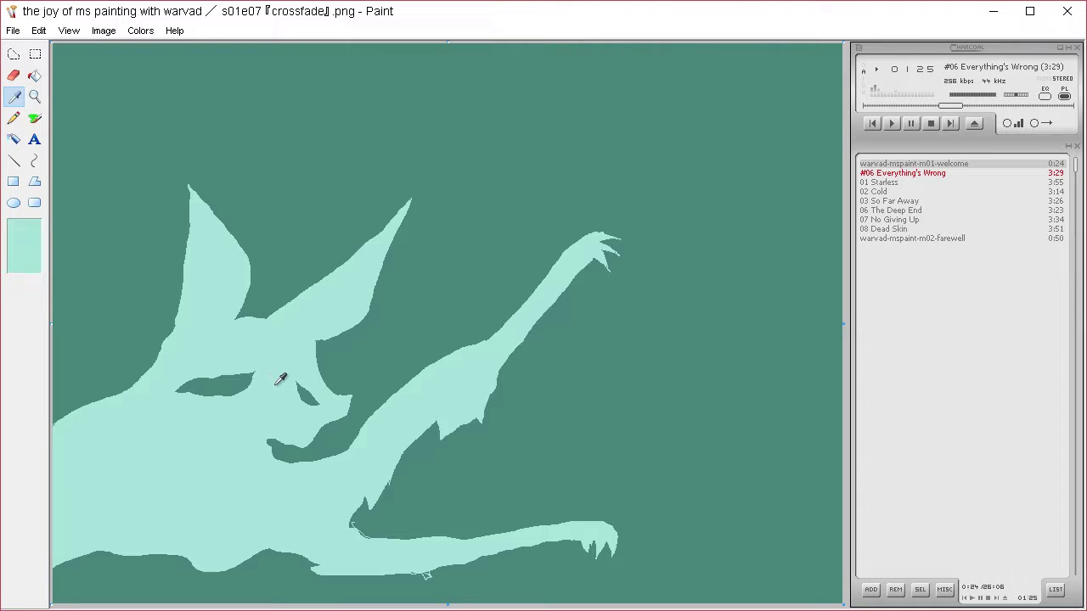
click(12, 96)
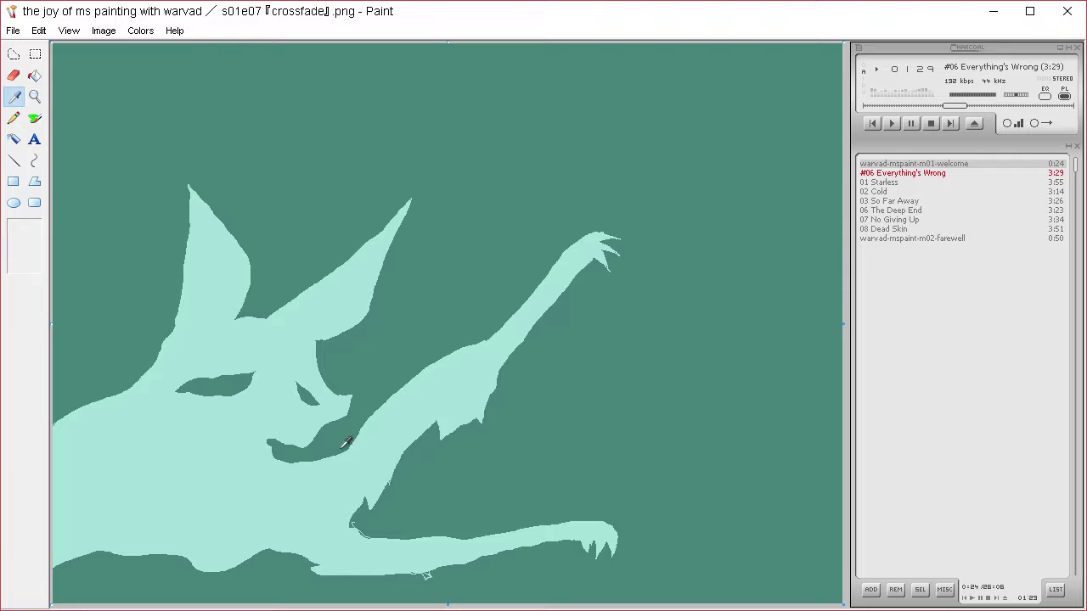
click(13, 117)
drag(119, 396, 46, 362)
click(34, 75)
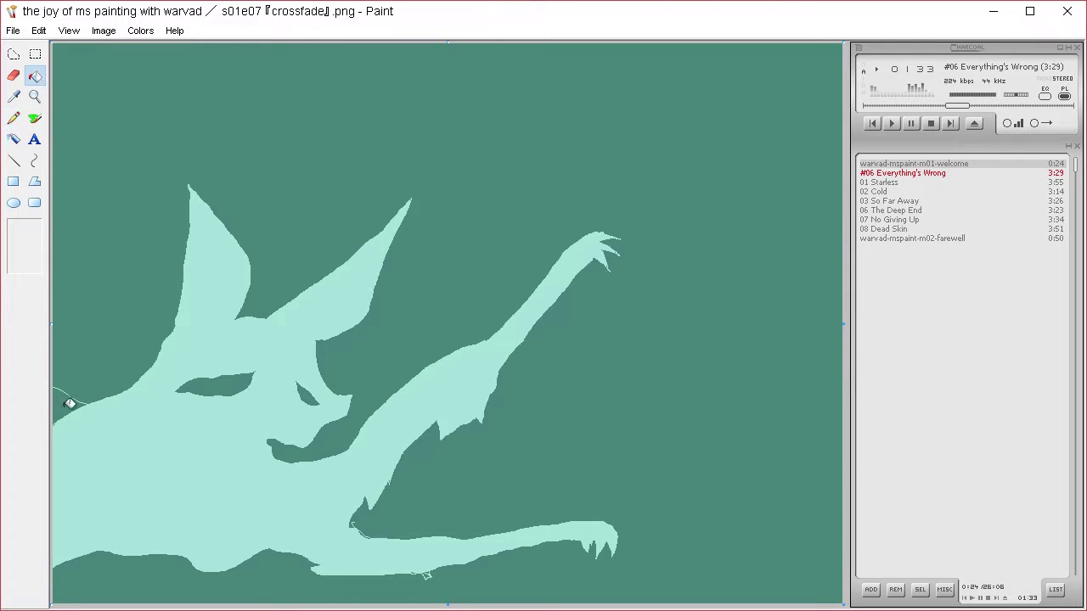
click(68, 400)
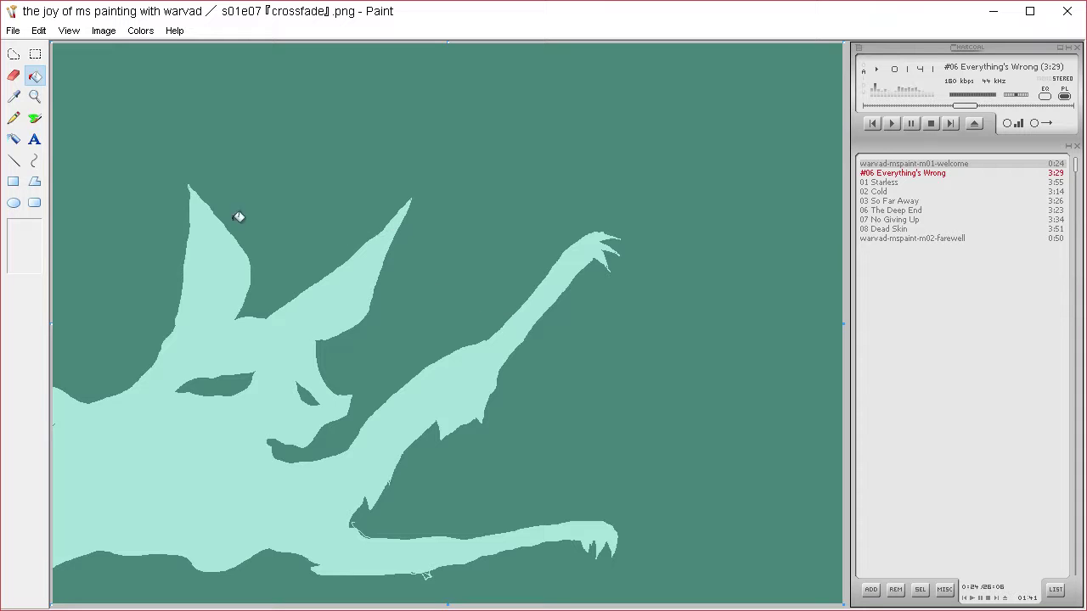
Pencil the inner-ear shapes inside both of the creature's ears in dark teal.
click(14, 96)
click(244, 353)
click(13, 118)
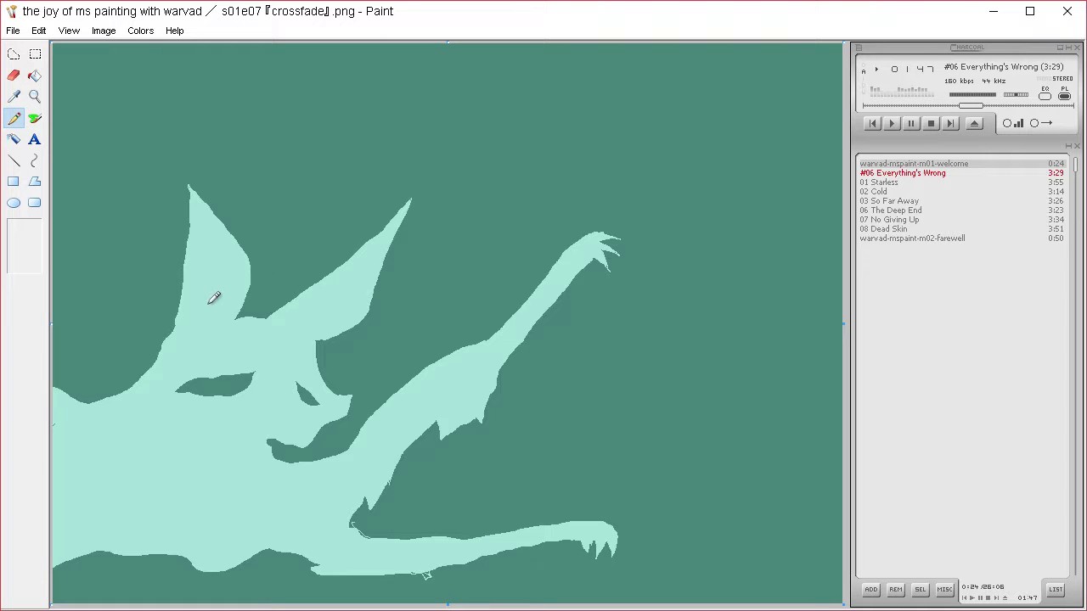
mouse_move(209, 312)
mouse_down()
mouse_move(211, 223)
mouse_move(226, 225)
mouse_move(241, 280)
mouse_move(234, 316)
mouse_move(217, 314)
mouse_move(207, 295)
mouse_up()
mouse_move(325, 329)
mouse_down()
mouse_move(384, 249)
mouse_move(360, 315)
mouse_move(328, 329)
mouse_move(357, 283)
mouse_up()
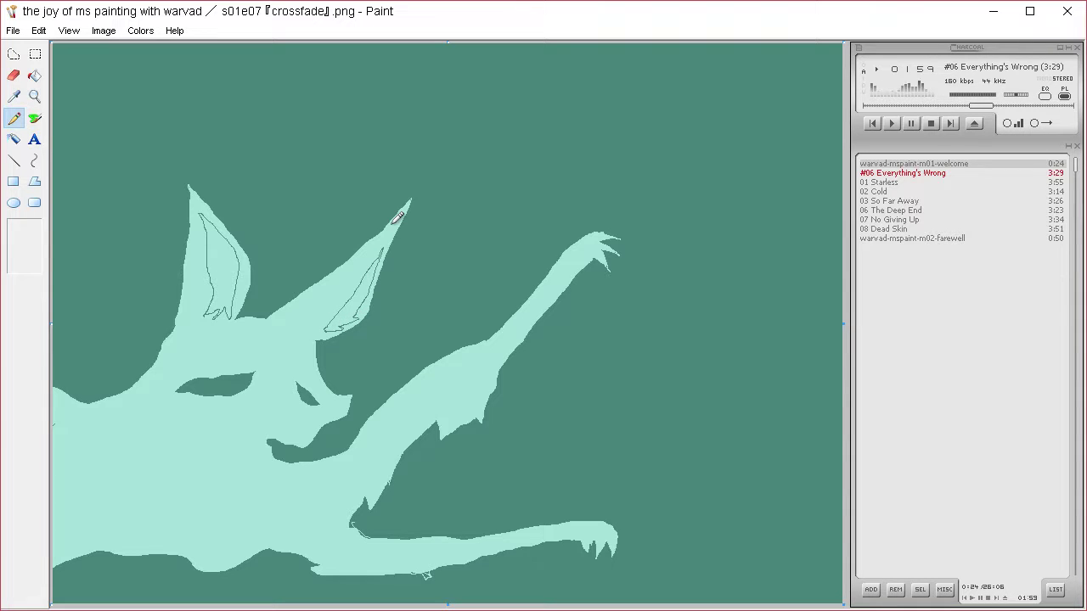
Pencil a jagged mouth line and dripping tears below both eyes in dark teal.
mouse_move(340, 413)
mouse_down()
mouse_move(262, 415)
mouse_move(245, 427)
mouse_up()
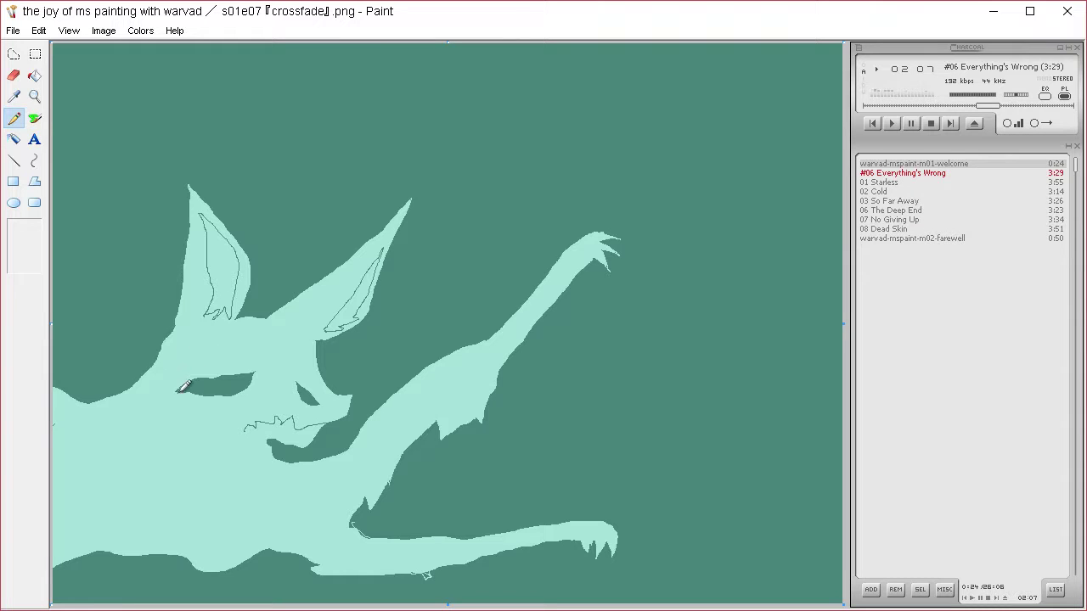
mouse_move(177, 396)
mouse_down()
mouse_move(182, 441)
mouse_move(192, 400)
mouse_move(206, 408)
mouse_move(214, 398)
mouse_up()
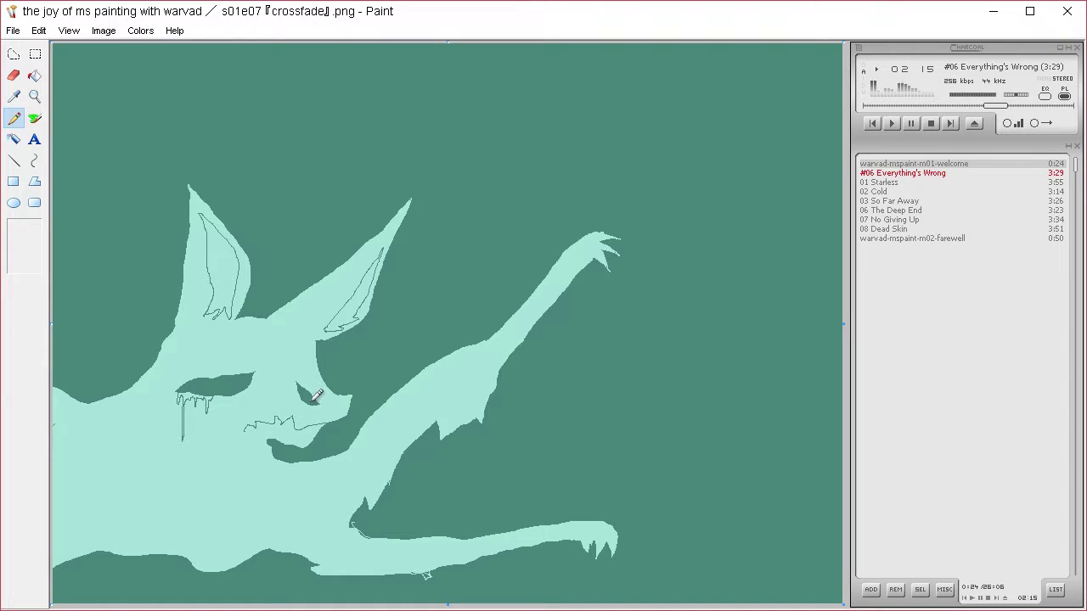
mouse_move(314, 405)
mouse_down()
mouse_move(315, 414)
mouse_move(319, 405)
mouse_up()
drag(268, 417, 284, 416)
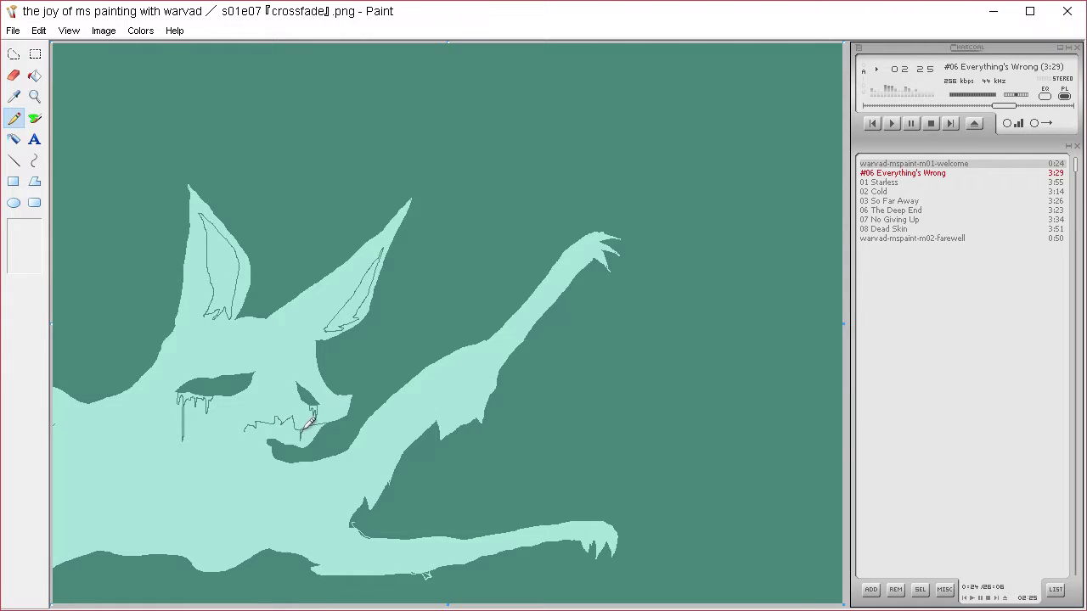
Add a dripping detail at the mouth and pencil the nose at the tip of the snout in dark teal.
drag(311, 418, 346, 411)
click(13, 96)
click(219, 167)
drag(328, 406, 353, 395)
click(13, 96)
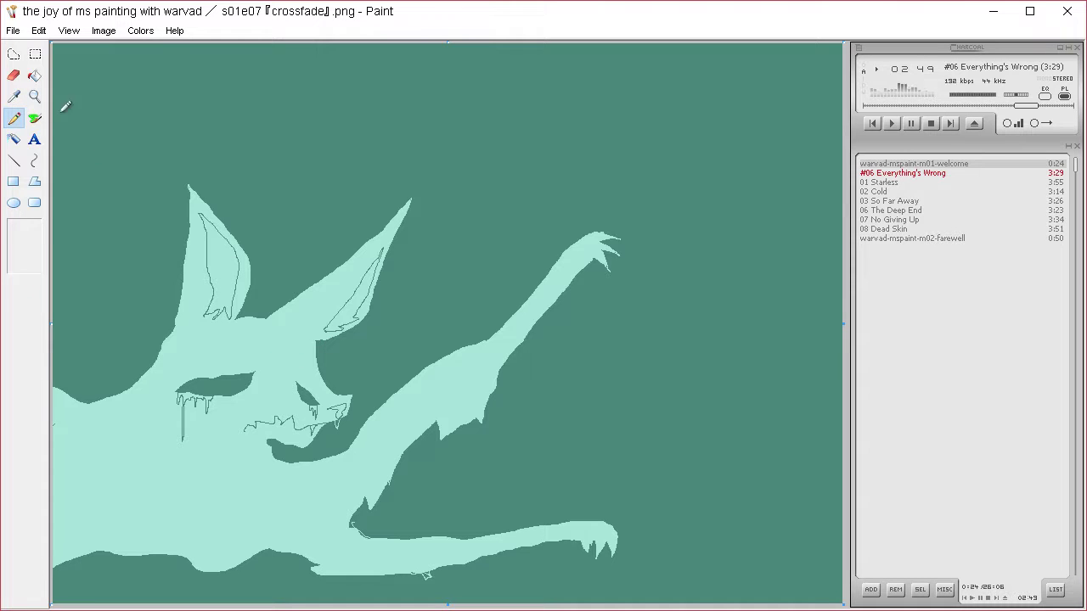
Move the smaller eye and its tears slightly up and toward the snout, and pencil small whisker spots above the mouth.
click(14, 53)
mouse_move(308, 383)
mouse_down()
mouse_move(303, 417)
mouse_move(322, 418)
mouse_move(311, 377)
mouse_up()
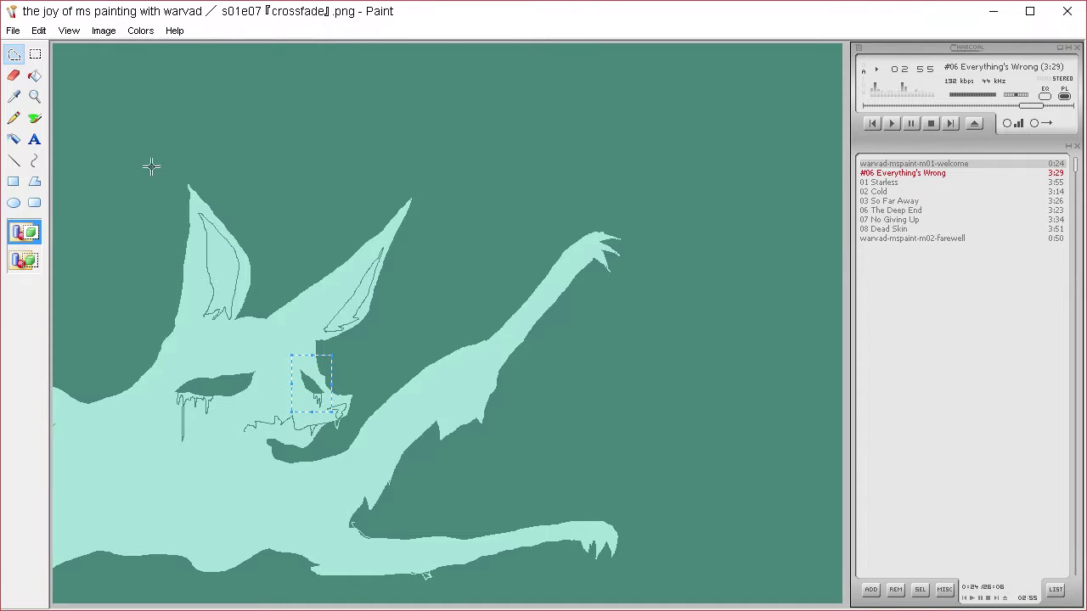
click(13, 118)
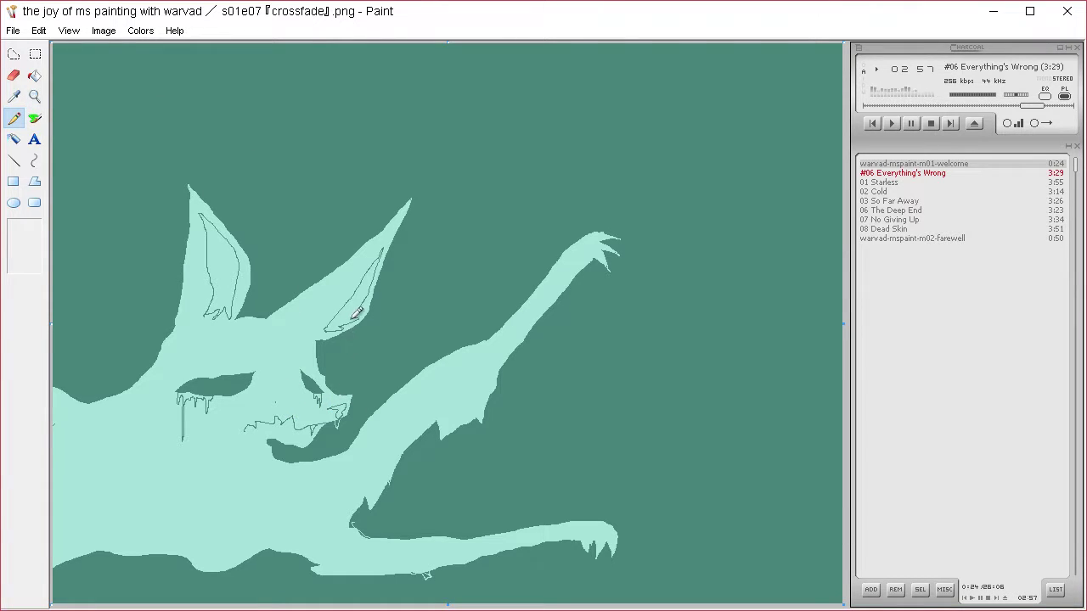
mouse_move(321, 411)
mouse_down()
mouse_move(313, 418)
mouse_move(320, 408)
mouse_up()
drag(350, 524, 281, 498)
mouse_move(246, 503)
mouse_down()
mouse_move(202, 502)
mouse_move(176, 478)
mouse_up()
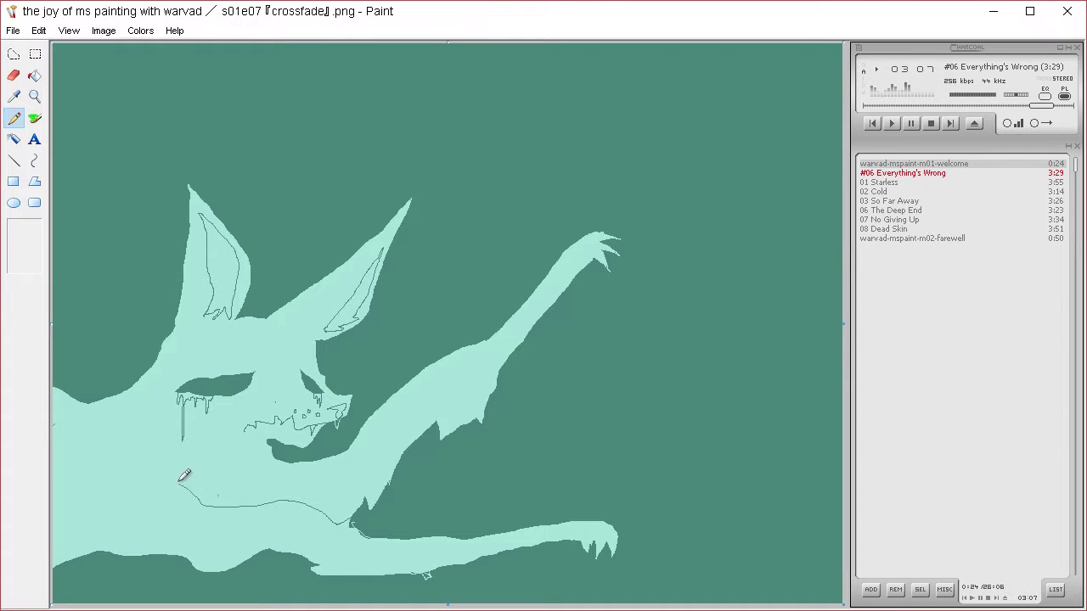
mouse_move(259, 452)
mouse_down()
mouse_move(214, 438)
mouse_move(109, 468)
mouse_move(140, 456)
mouse_move(119, 497)
mouse_move(135, 480)
mouse_move(134, 492)
mouse_move(163, 481)
mouse_up()
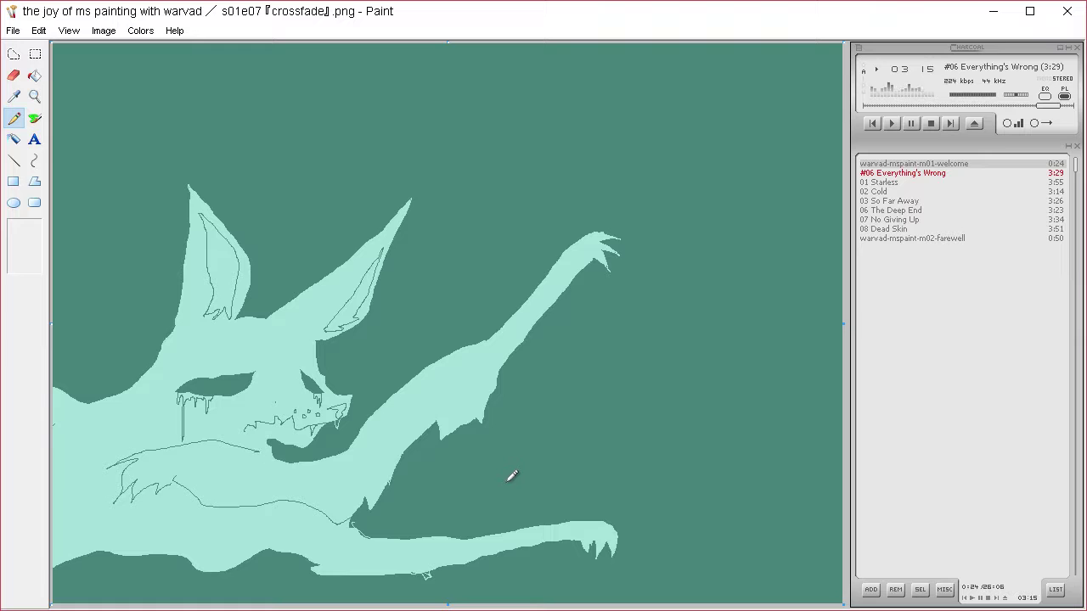
key(ctrl+z)
key(ctrl+z)
key(ctrl+z)
key(ctrl+z)
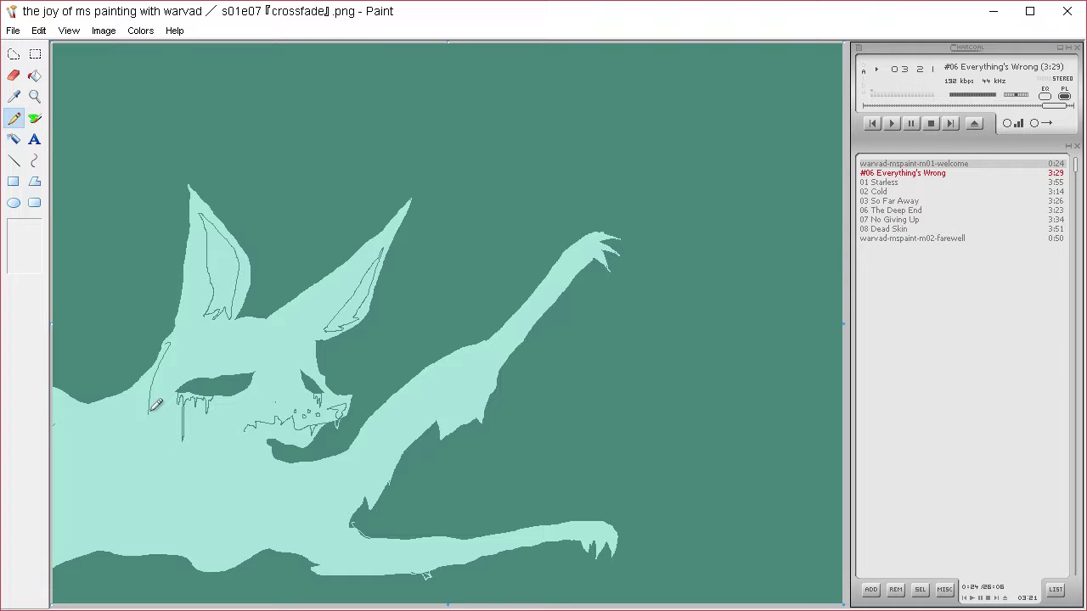
Pencil a dark teal foreleg outline running from the creature's neck down across the body to a clawed paw.
drag(170, 340, 146, 419)
key(ctrl+z)
mouse_move(147, 374)
mouse_down()
mouse_move(231, 514)
mouse_move(214, 561)
mouse_move(205, 553)
mouse_move(220, 528)
mouse_move(88, 404)
mouse_up()
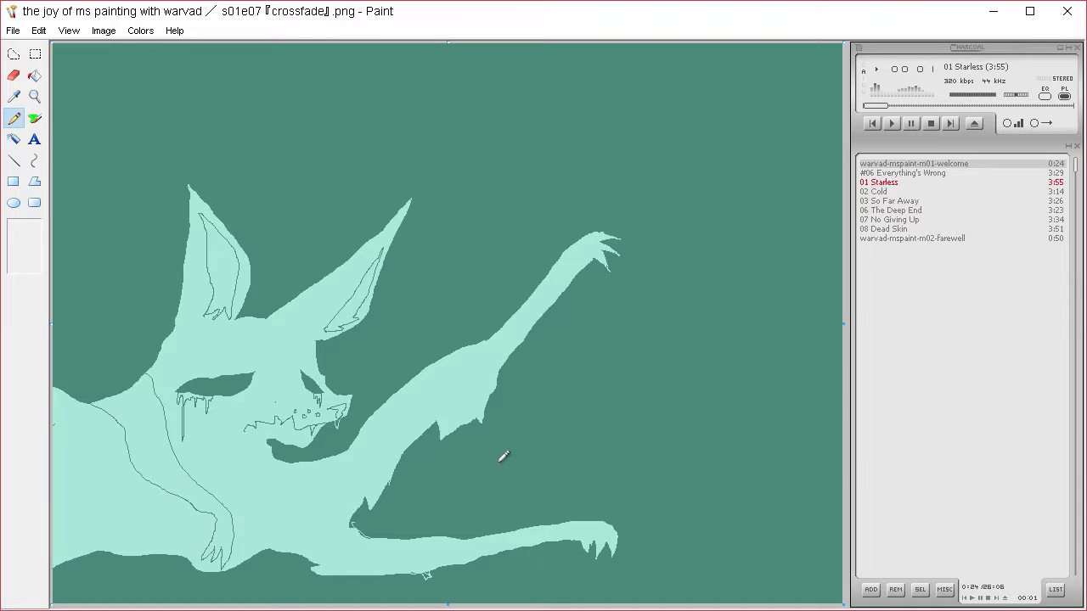
Pick the creature's mint color and pencil another clawed arm between the raised arm and the lower arm, refining its underside line.
click(15, 97)
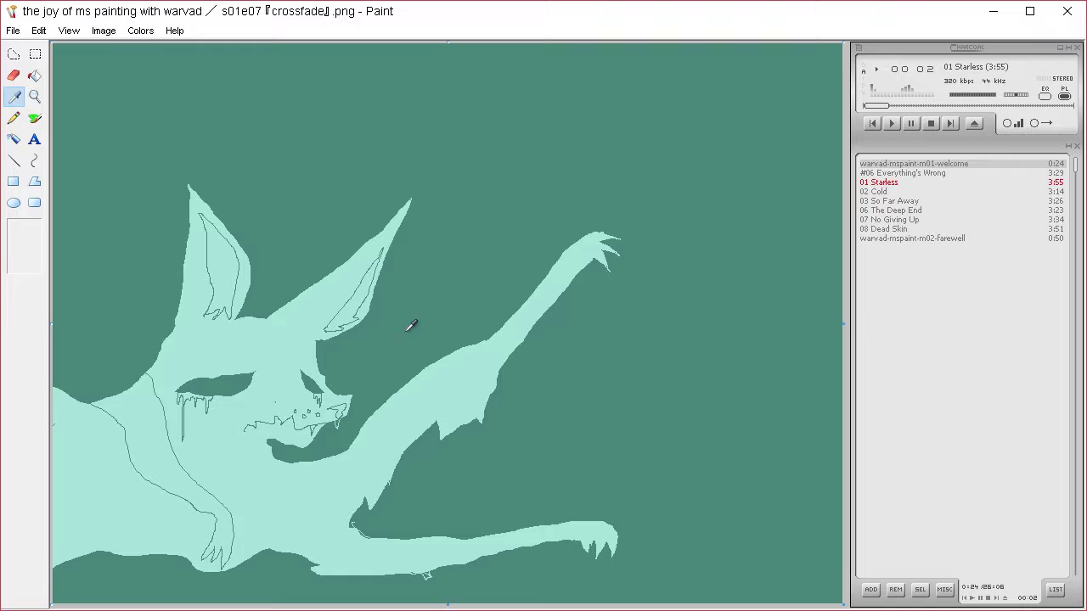
click(401, 428)
mouse_move(384, 490)
mouse_down()
mouse_move(452, 469)
mouse_move(551, 502)
mouse_move(522, 514)
mouse_move(420, 503)
mouse_move(350, 539)
mouse_up()
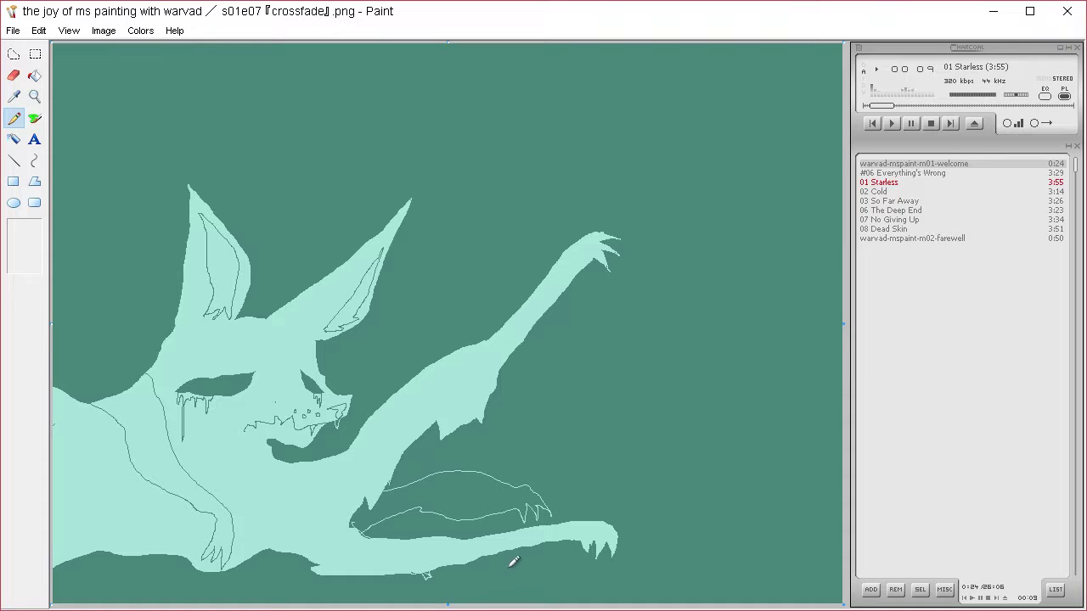
drag(417, 505, 516, 505)
key(ctrl+z)
drag(422, 508, 514, 505)
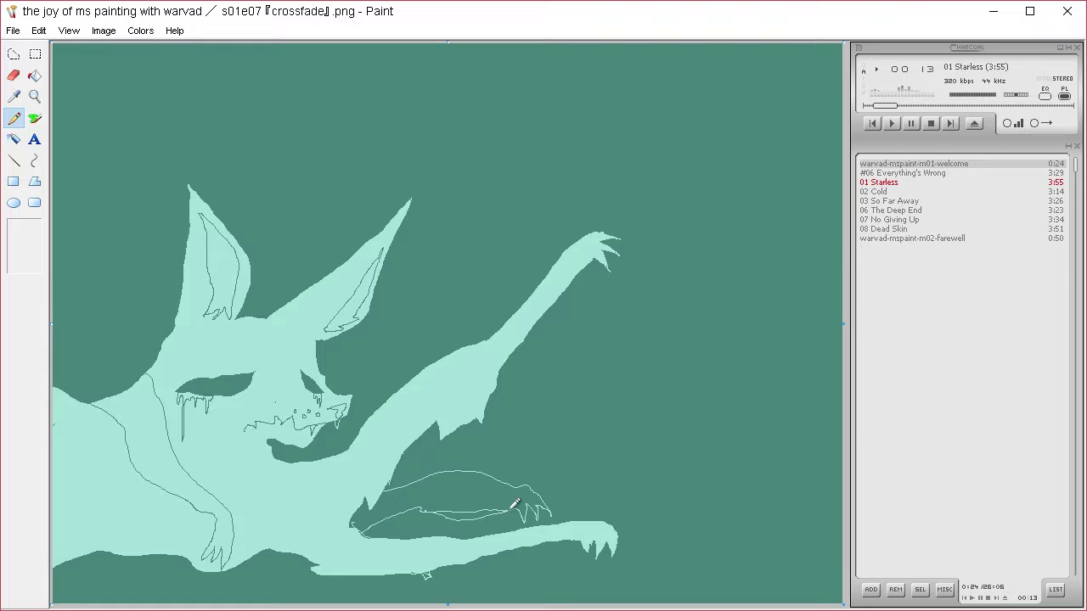
Clean up the middle arm's underside line with the brush and pencil dark teal clawed arms curling across the creature's chest and forehead.
click(35, 119)
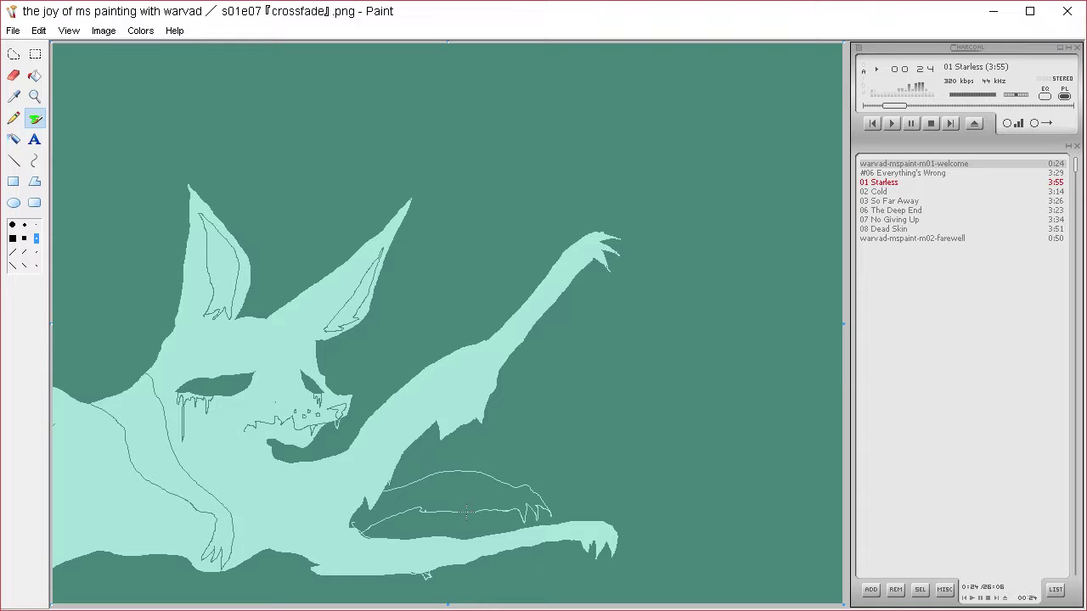
click(30, 120)
click(13, 119)
mouse_move(267, 551)
mouse_down()
mouse_move(287, 525)
mouse_move(287, 495)
mouse_move(228, 453)
mouse_move(210, 464)
mouse_move(221, 452)
mouse_move(207, 454)
mouse_move(219, 446)
mouse_move(210, 442)
mouse_move(234, 437)
mouse_move(270, 455)
mouse_move(327, 507)
mouse_move(311, 564)
mouse_up()
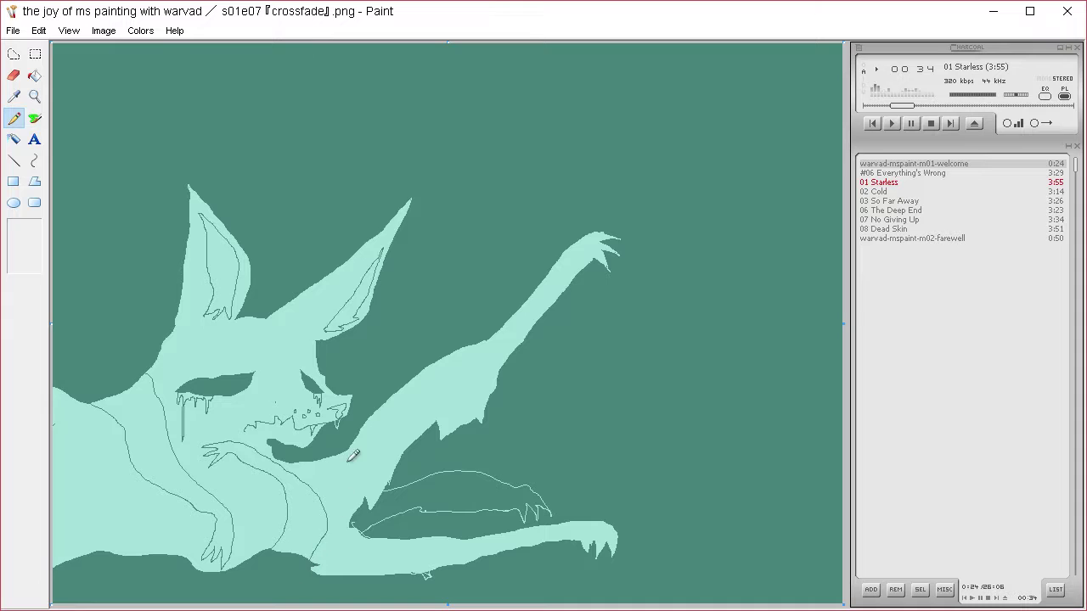
mouse_move(157, 336)
mouse_down()
mouse_move(291, 335)
mouse_move(299, 359)
mouse_move(287, 370)
mouse_move(284, 359)
mouse_move(278, 376)
mouse_move(269, 344)
mouse_move(240, 336)
mouse_move(154, 361)
mouse_up()
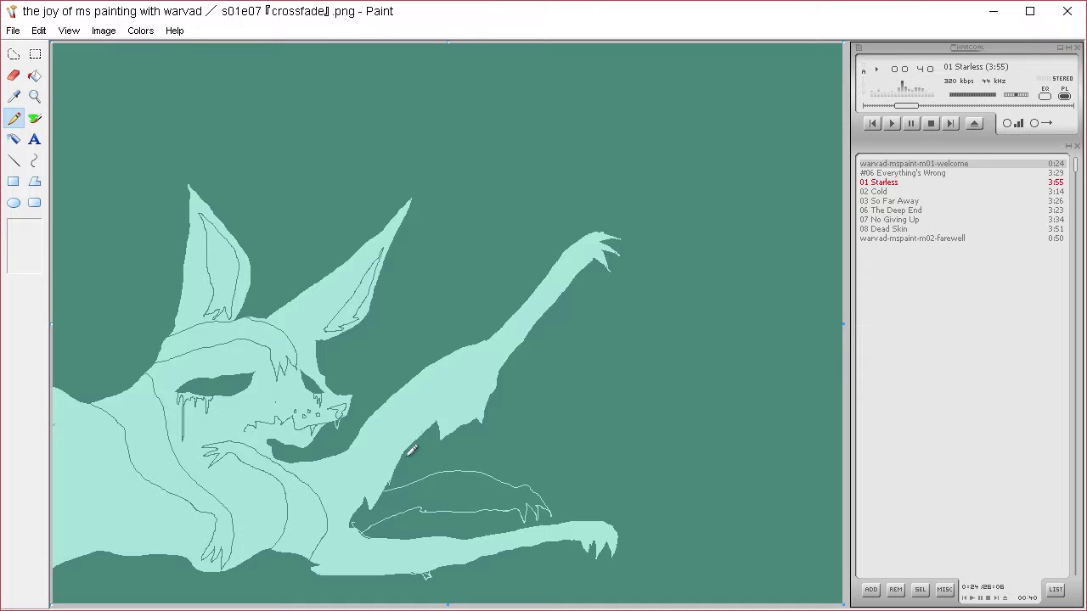
Pencil a dark teal clawed arm along the raised arm's base and a mint clawed arm reaching in from the canvas's upper-right corner.
mouse_move(409, 450)
mouse_down()
mouse_move(435, 387)
mouse_move(465, 363)
mouse_move(454, 388)
mouse_move(482, 368)
mouse_move(463, 391)
mouse_move(479, 392)
mouse_move(435, 416)
mouse_up()
mouse_move(420, 556)
mouse_down()
mouse_move(395, 559)
mouse_move(416, 561)
mouse_up()
mouse_move(836, 44)
mouse_down()
mouse_move(689, 110)
mouse_move(704, 113)
mouse_move(687, 133)
mouse_move(711, 120)
mouse_move(707, 136)
mouse_move(725, 123)
mouse_move(731, 134)
mouse_move(738, 113)
mouse_move(854, 72)
mouse_up()
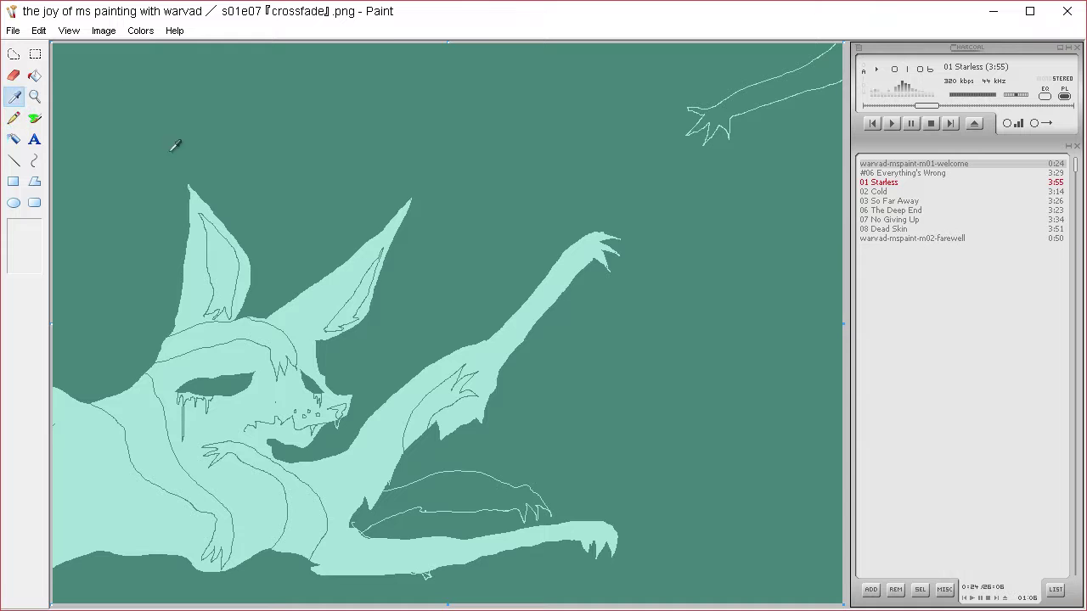
Define a darker, more saturated mint green as a custom drawing color.
click(134, 32)
click(243, 49)
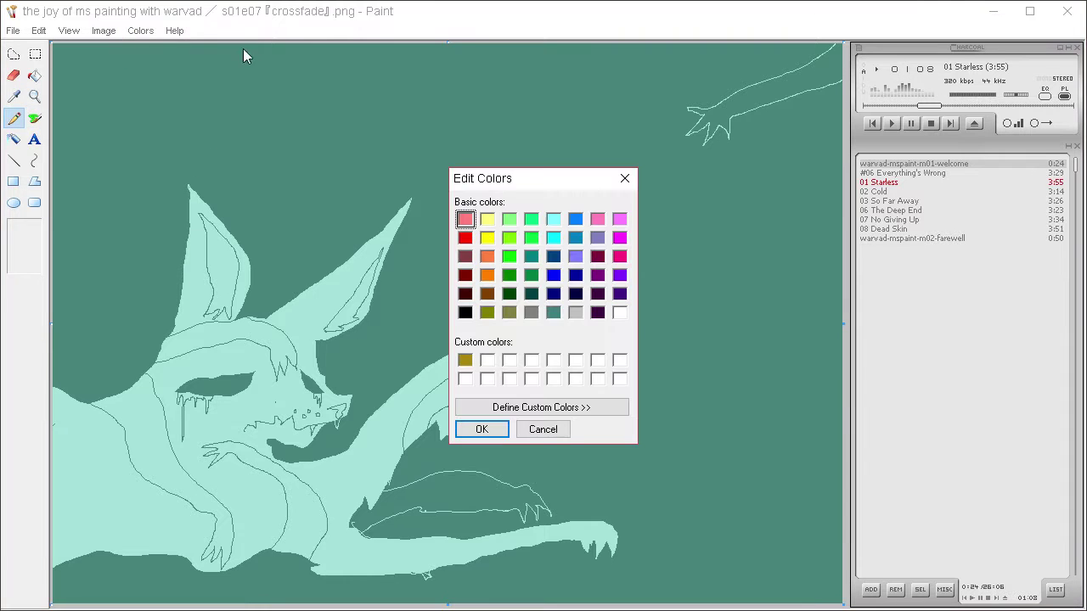
click(606, 407)
drag(821, 238, 819, 277)
click(495, 431)
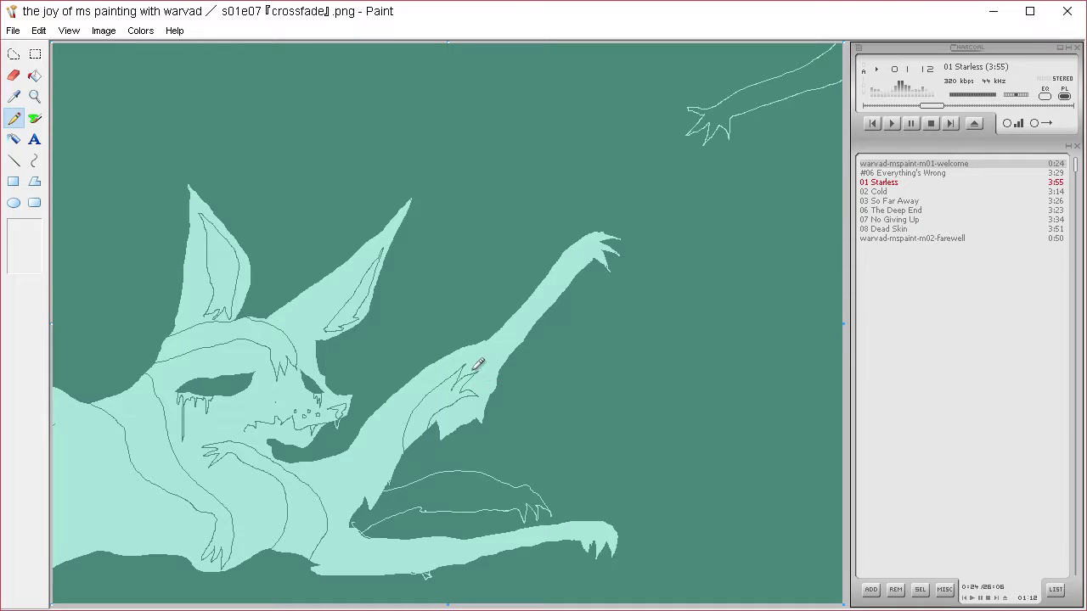
Pencil a darker green dividing line down the lower body and fill the creature's face, body and limbs with that green.
mouse_move(476, 371)
mouse_down()
mouse_move(552, 350)
mouse_move(556, 367)
mouse_up()
key(ctrl+z)
mouse_move(63, 406)
mouse_down()
mouse_move(78, 460)
mouse_move(206, 558)
mouse_up()
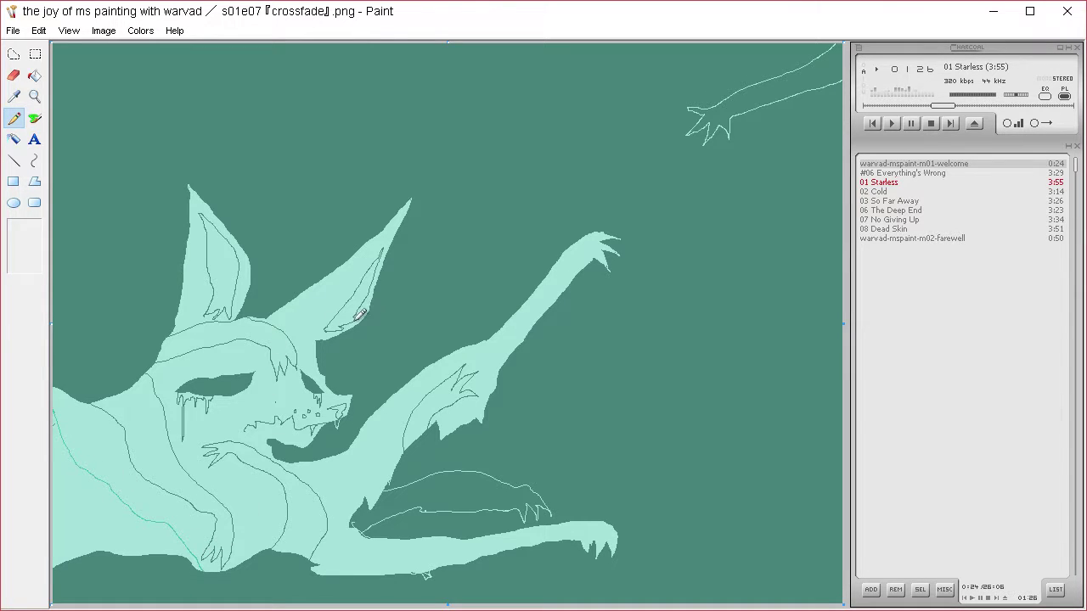
click(34, 75)
click(167, 497)
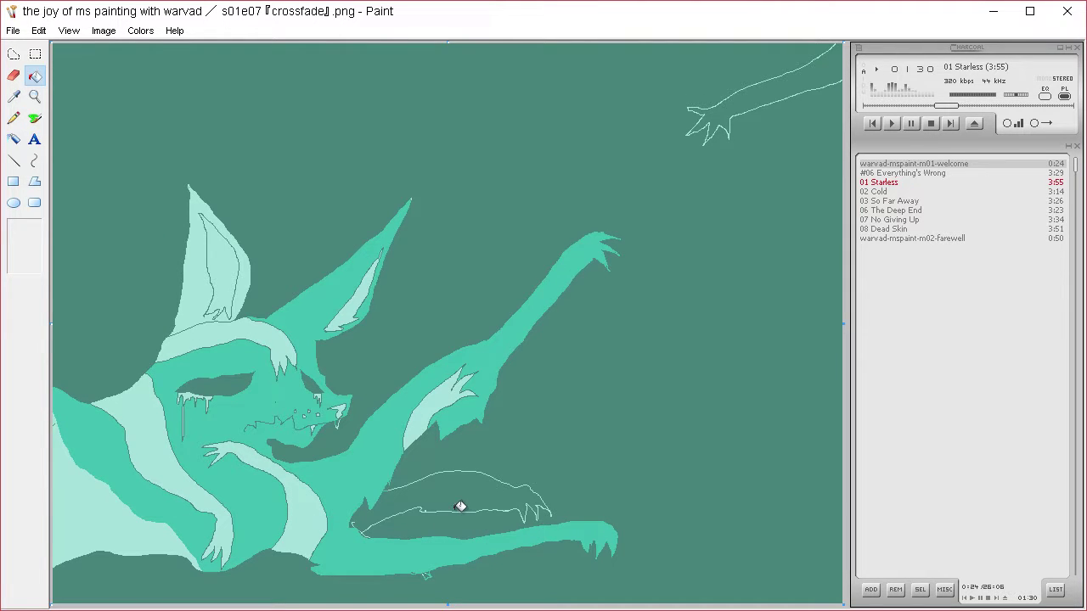
Pencil a shading line on the arm reaching in from the upper-right corner and fill only its shoulder end with the darker green.
click(12, 117)
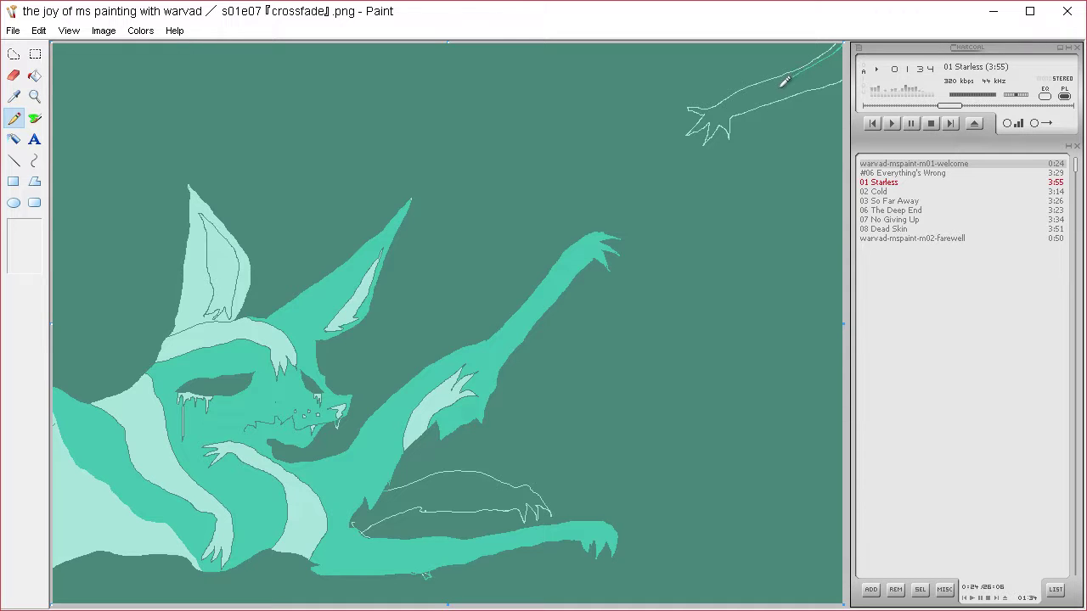
click(35, 75)
click(749, 114)
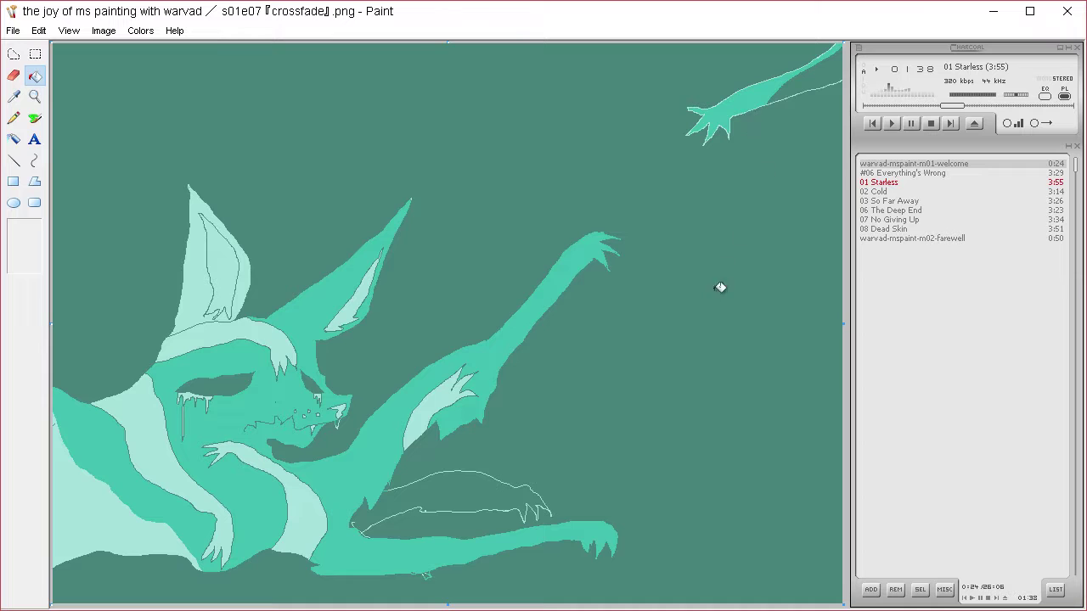
key(ctrl+z)
click(818, 67)
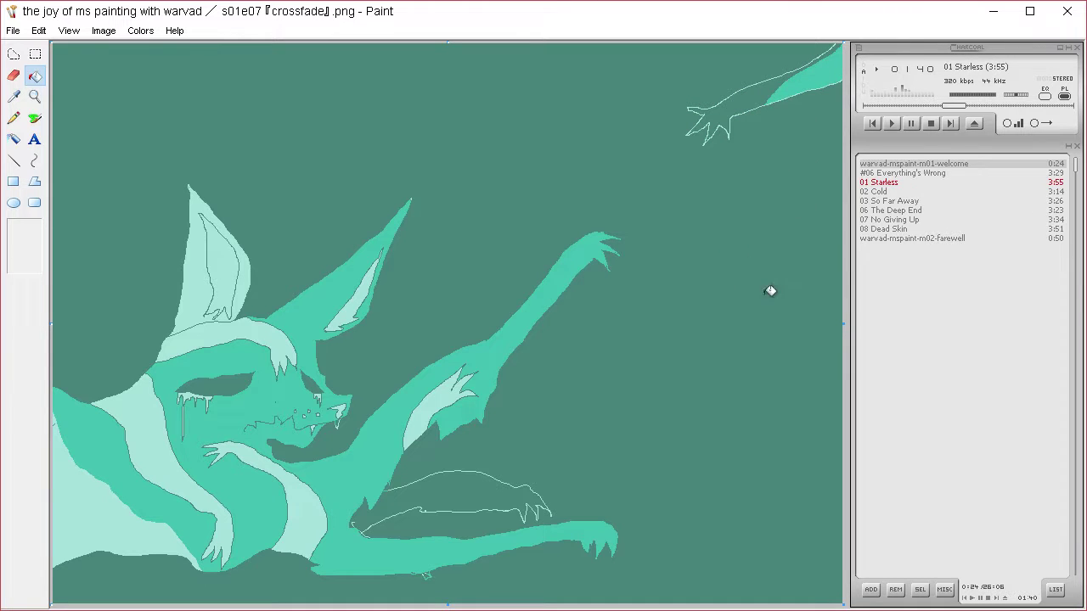
Pencil rippling puddle outlines in the darker green beneath the creature along the canvas's bottom edge.
click(14, 97)
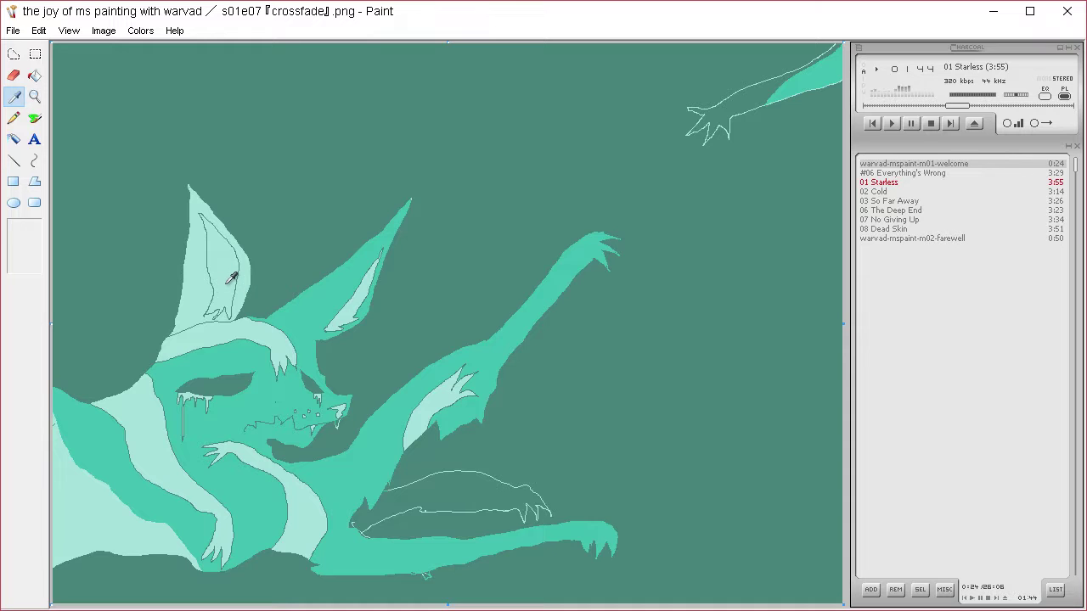
click(14, 119)
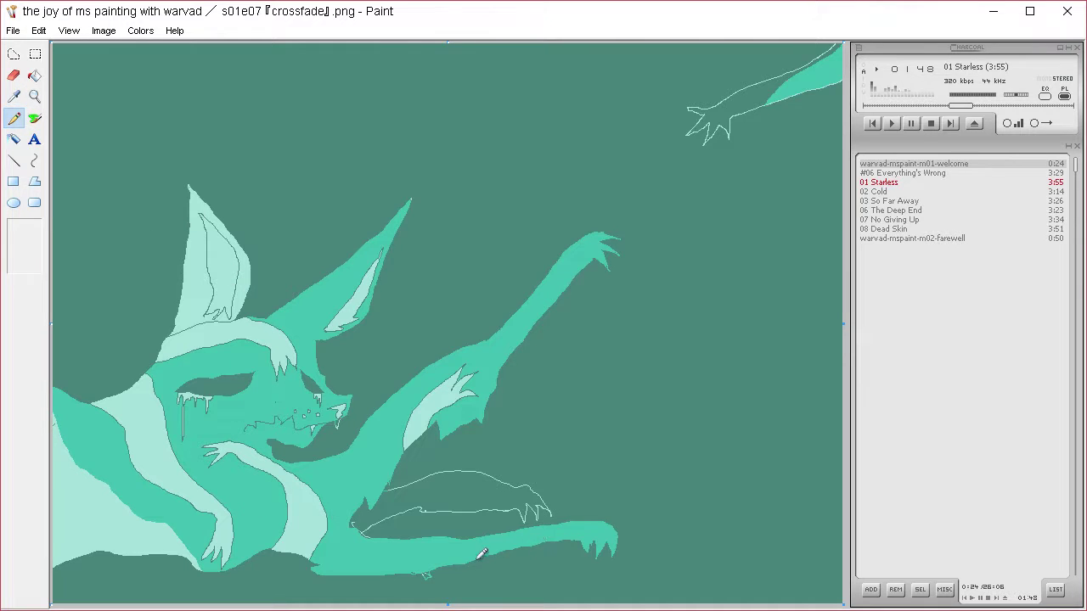
mouse_move(478, 557)
mouse_down()
mouse_move(737, 576)
mouse_move(765, 583)
mouse_move(743, 589)
mouse_move(775, 590)
mouse_move(170, 594)
mouse_up()
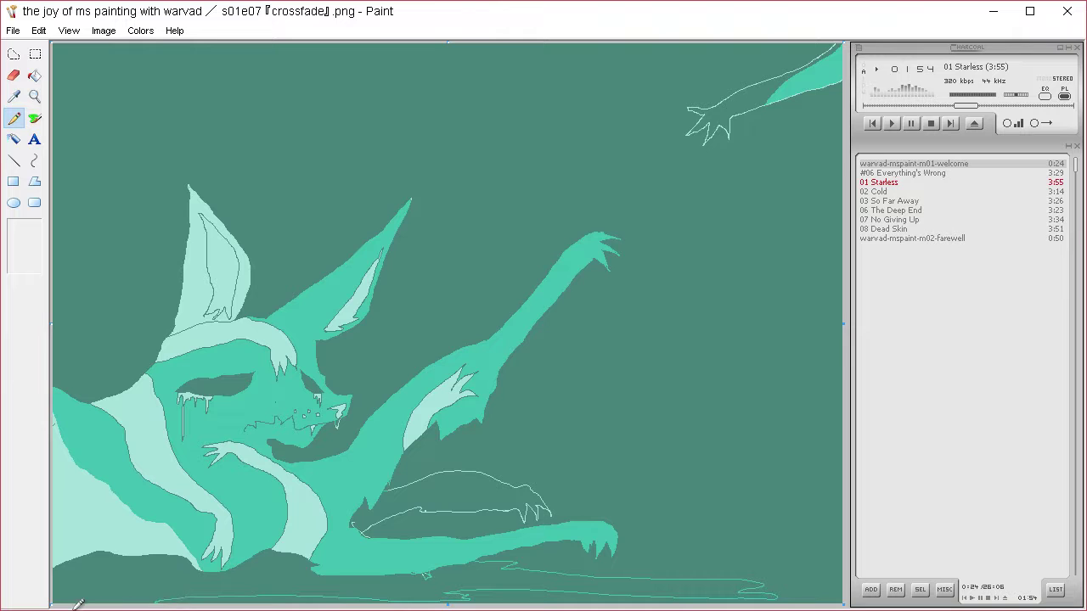
mouse_move(75, 594)
mouse_down()
mouse_move(437, 599)
mouse_move(444, 586)
mouse_move(501, 580)
mouse_move(706, 591)
mouse_move(483, 558)
mouse_up()
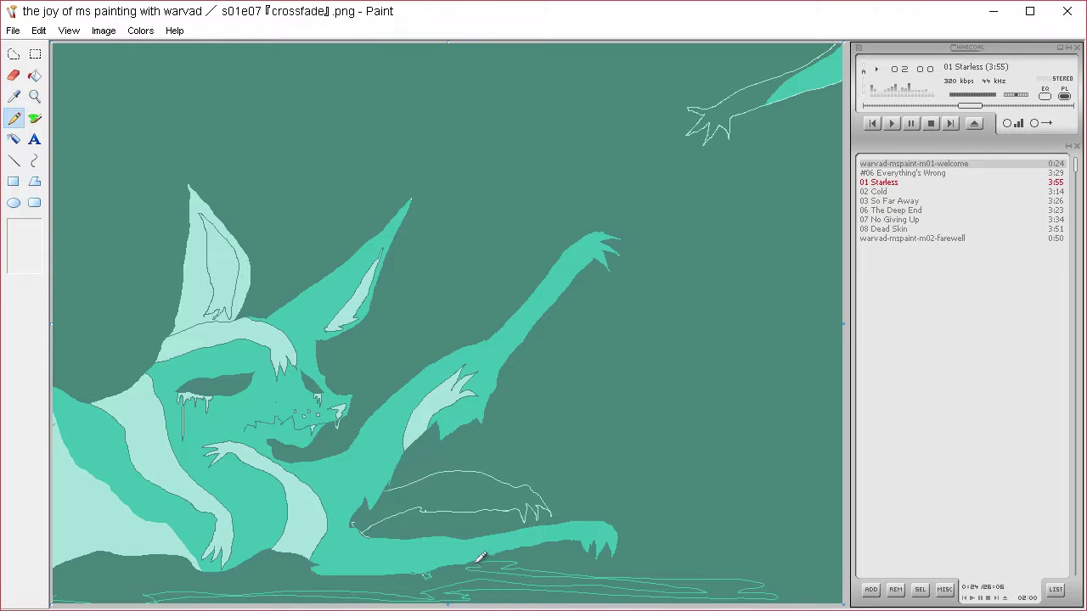
mouse_move(72, 588)
mouse_down()
mouse_move(135, 603)
mouse_move(154, 582)
mouse_move(432, 586)
mouse_up()
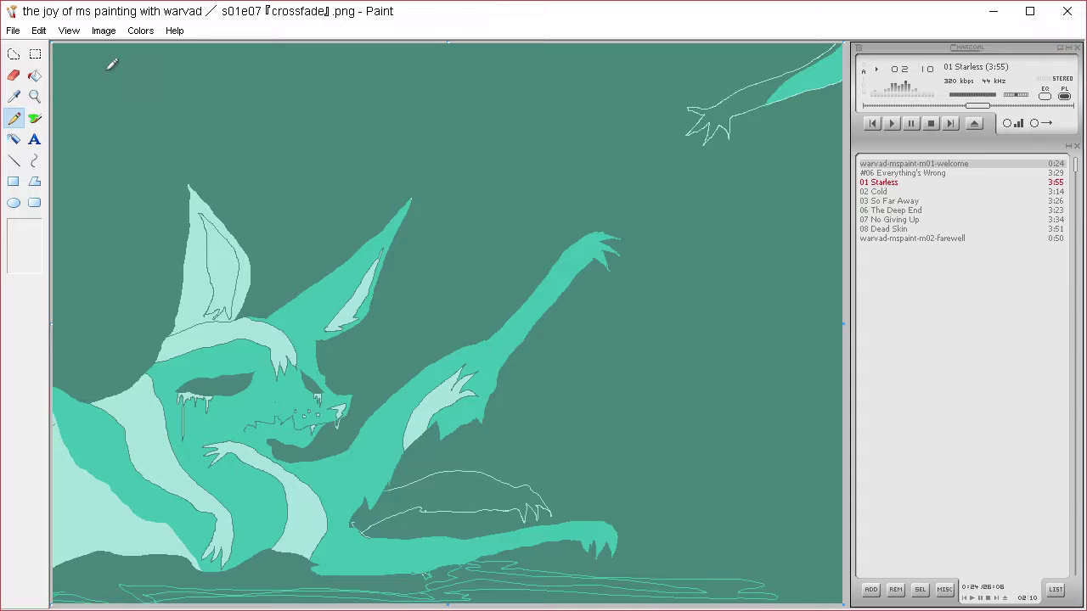
mouse_move(109, 63)
mouse_down()
mouse_move(88, 103)
mouse_move(105, 106)
mouse_move(109, 144)
mouse_move(120, 100)
mouse_up()
mouse_move(153, 235)
mouse_down()
mouse_move(150, 255)
mouse_move(161, 245)
mouse_up()
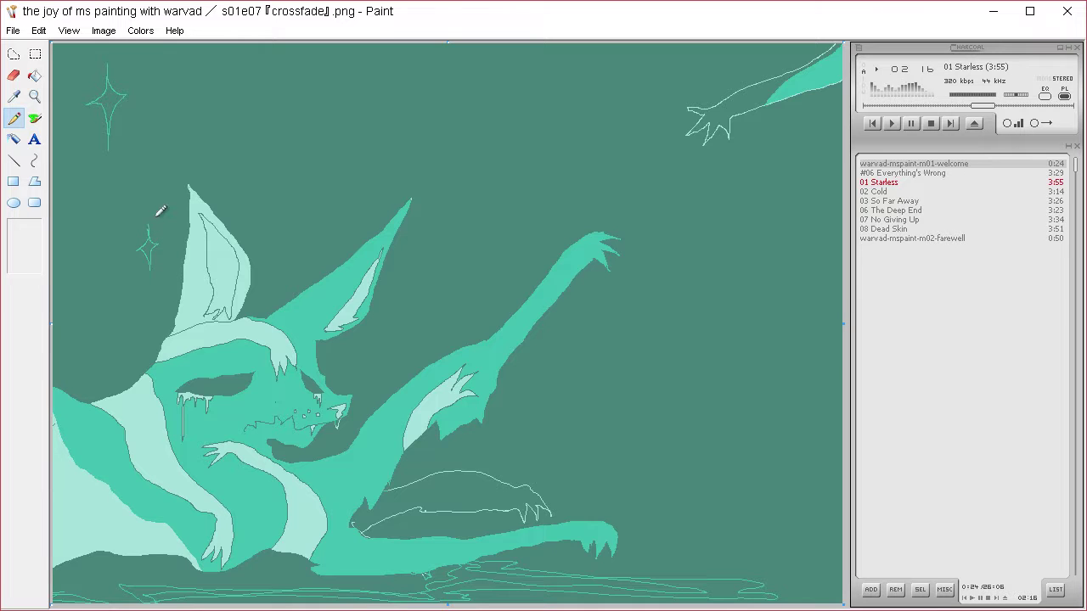
drag(510, 116, 510, 128)
key(ctrl+z)
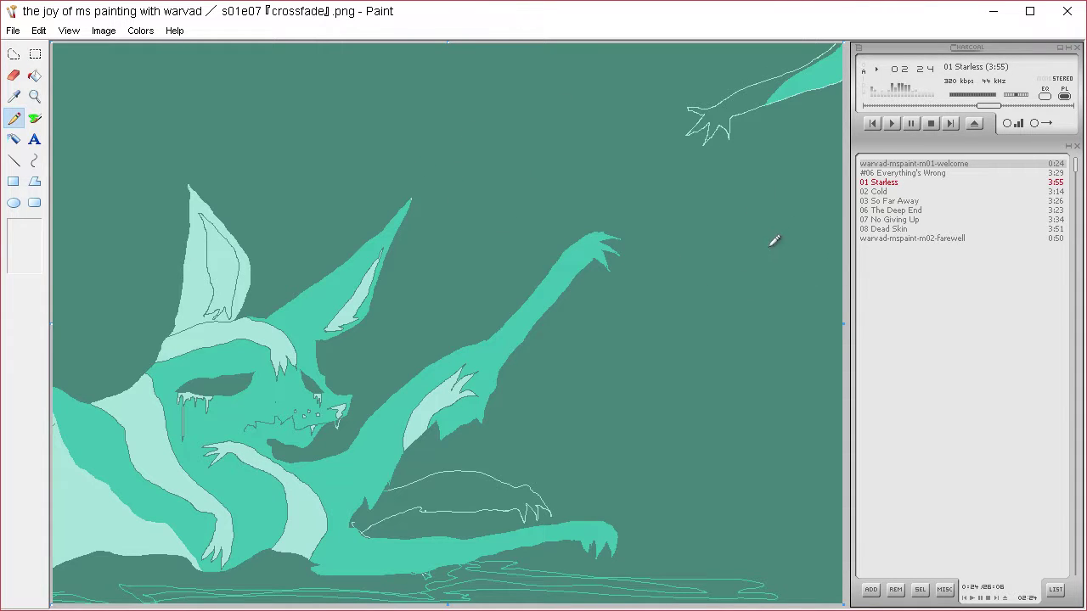
Pick the pale mint and pencil a second clawed arm reaching in below the one at the canvas's upper-right corner.
click(13, 96)
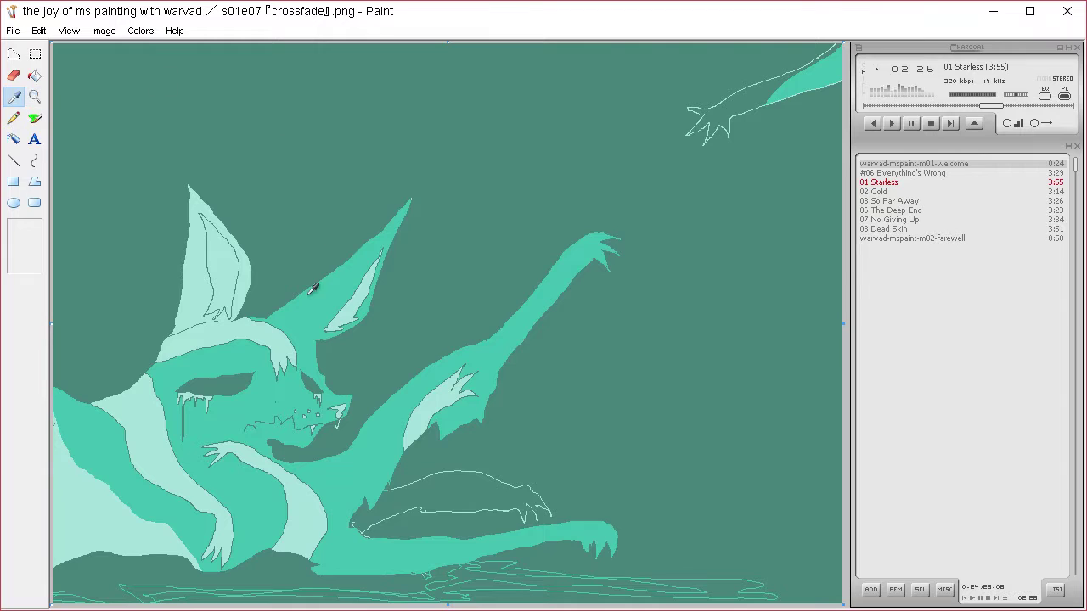
click(243, 318)
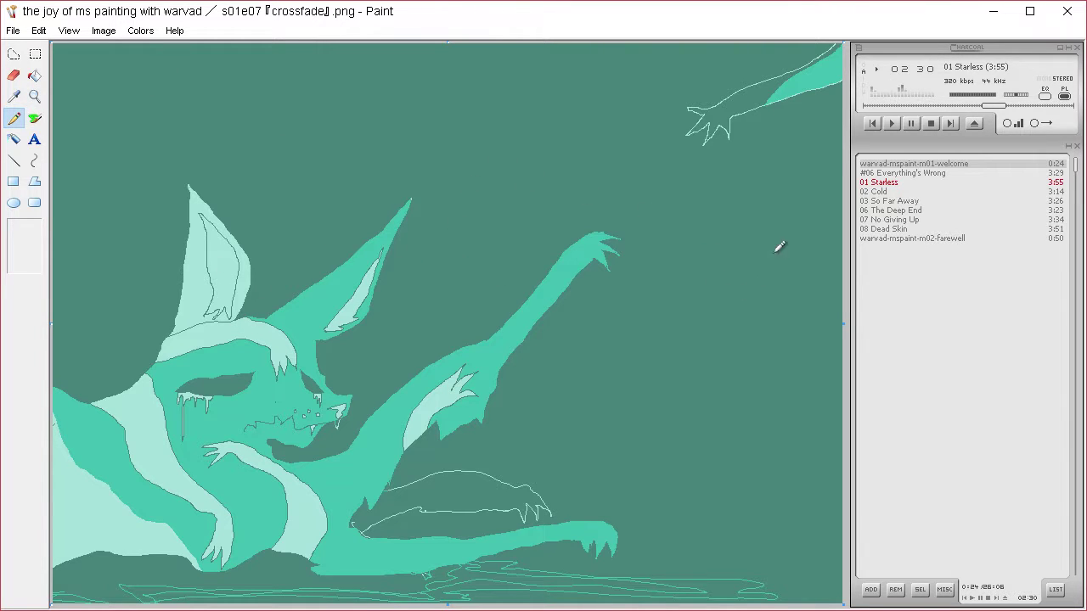
mouse_move(841, 88)
mouse_down()
mouse_move(710, 157)
mouse_move(688, 149)
mouse_move(703, 163)
mouse_move(669, 201)
mouse_move(687, 184)
mouse_move(682, 202)
mouse_move(697, 187)
mouse_move(692, 206)
mouse_move(713, 181)
mouse_move(708, 211)
mouse_up()
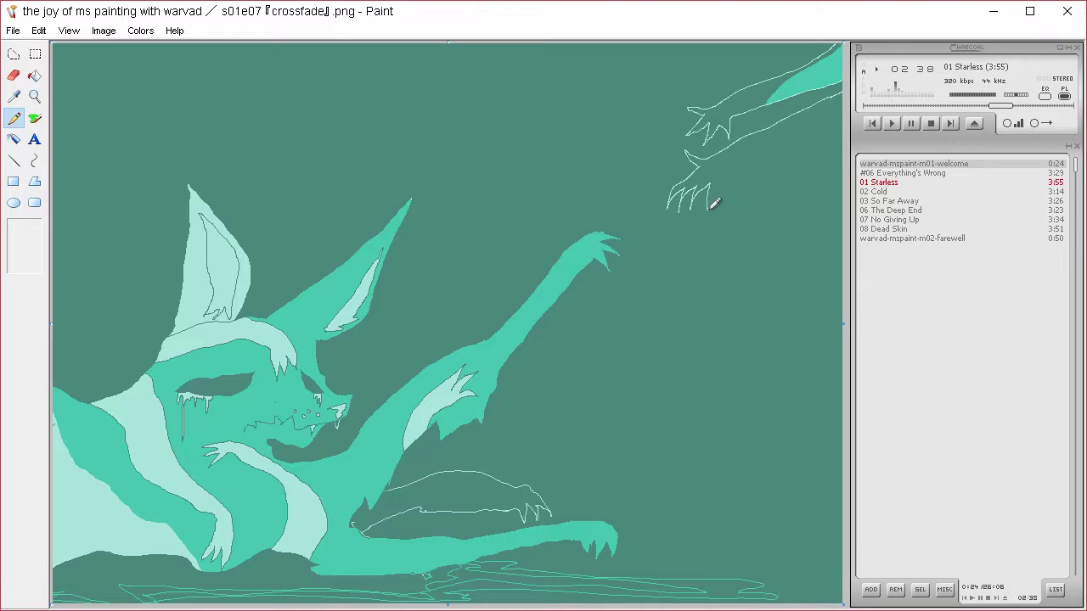
mouse_move(735, 164)
mouse_down()
mouse_move(744, 146)
mouse_move(795, 145)
mouse_move(862, 120)
mouse_up()
Pick the pale mint from the ear and pencil dripping strands stretching between the creature's raised paw and the reaching hand.
click(14, 96)
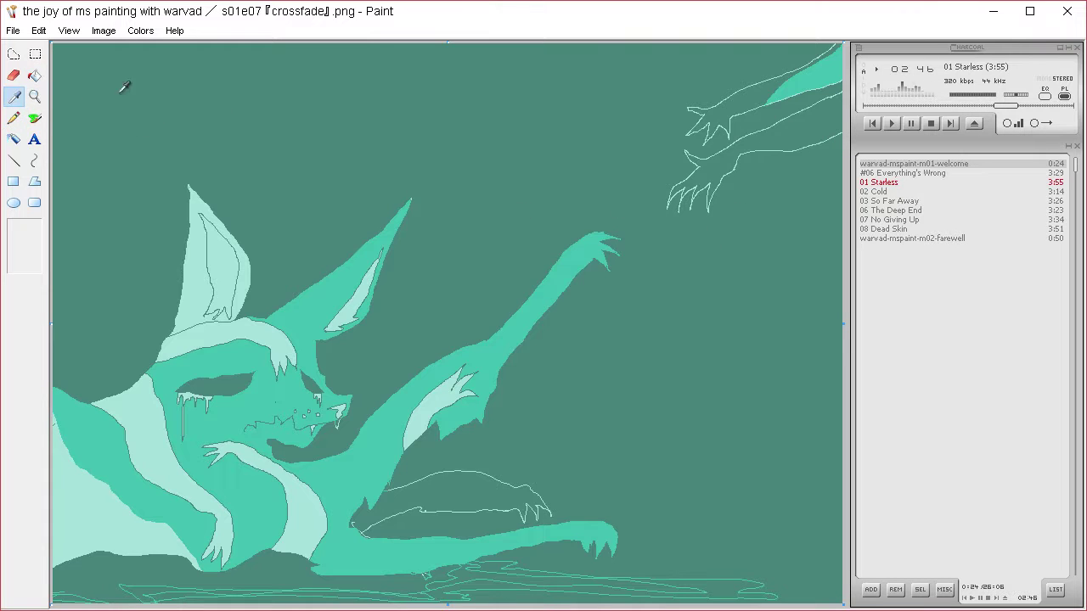
click(205, 292)
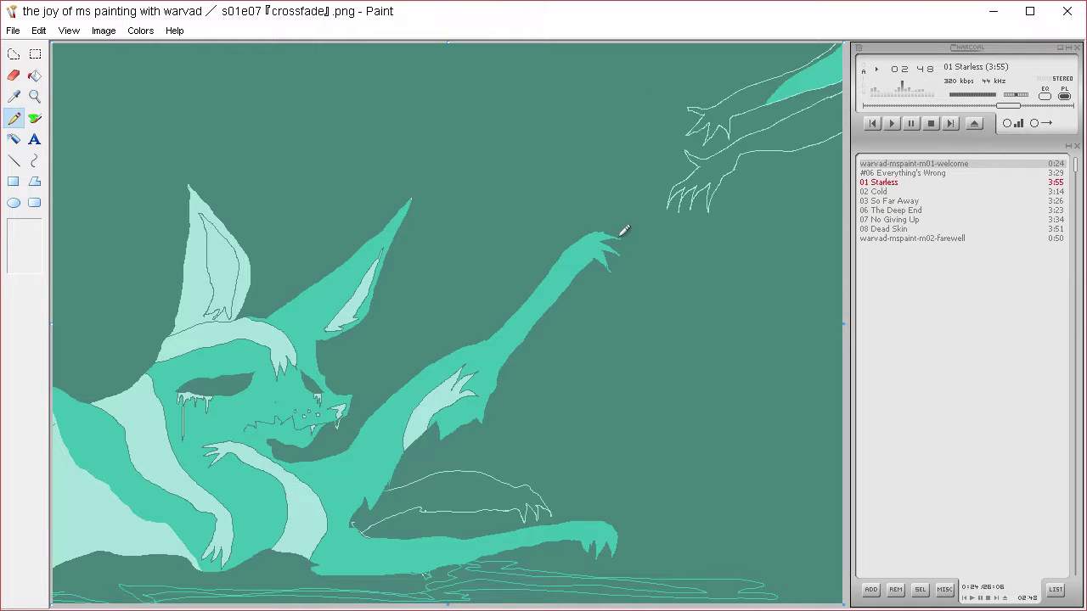
drag(621, 235, 642, 238)
mouse_move(677, 195)
mouse_down()
mouse_move(639, 258)
mouse_move(620, 235)
mouse_move(616, 247)
mouse_move(646, 291)
mouse_move(673, 238)
mouse_move(676, 198)
mouse_move(660, 241)
mouse_move(631, 263)
mouse_move(644, 277)
mouse_move(645, 346)
mouse_move(647, 319)
mouse_up()
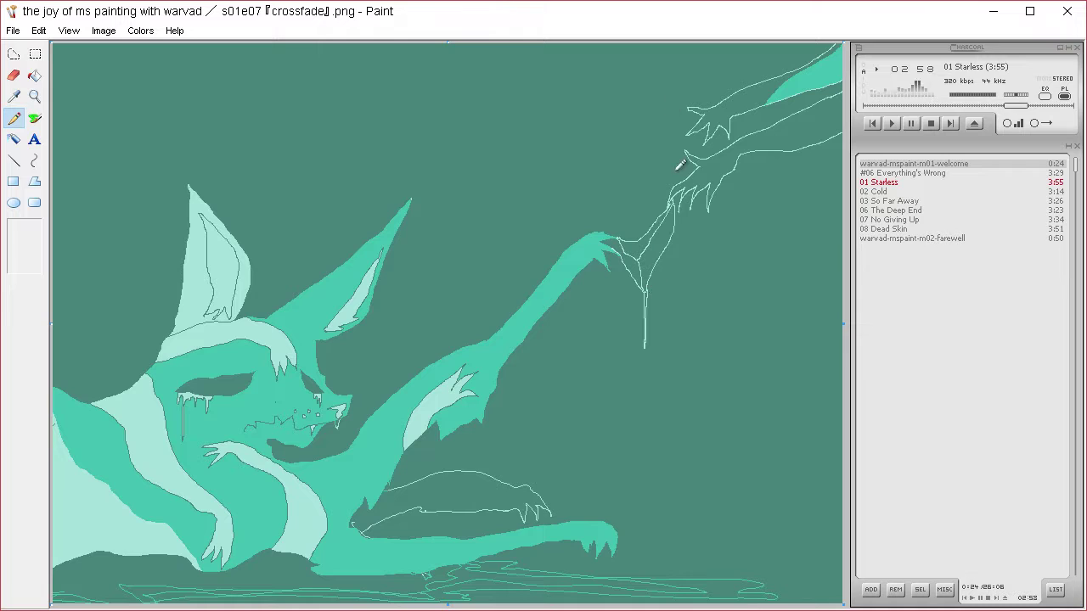
drag(679, 226, 671, 299)
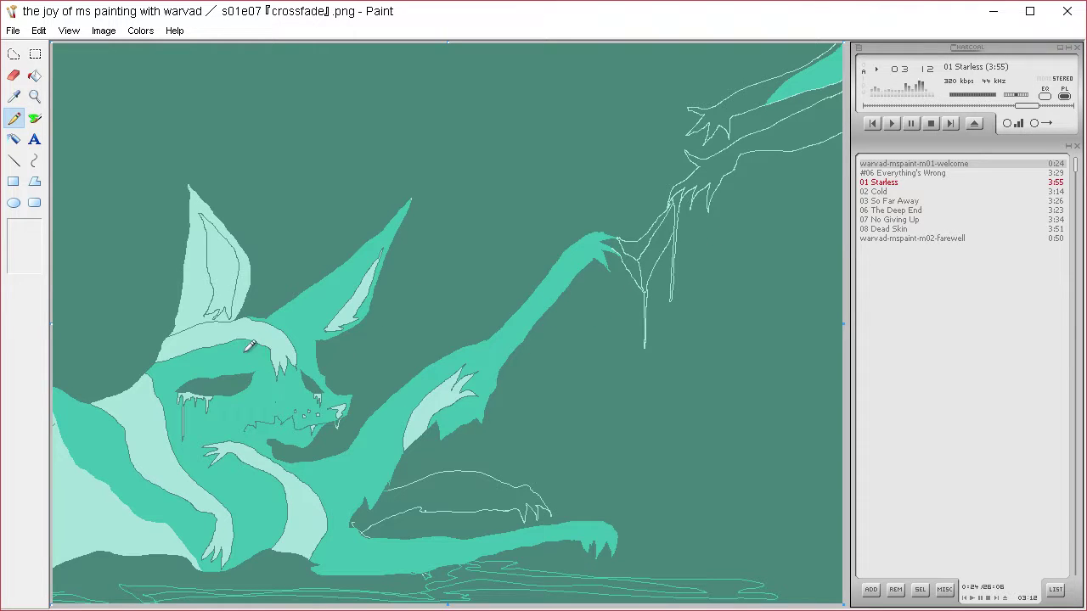
mouse_move(182, 365)
mouse_down()
mouse_move(164, 375)
mouse_move(252, 357)
mouse_move(220, 350)
mouse_move(187, 364)
mouse_up()
mouse_move(321, 362)
mouse_down()
mouse_move(333, 382)
mouse_move(317, 360)
mouse_up()
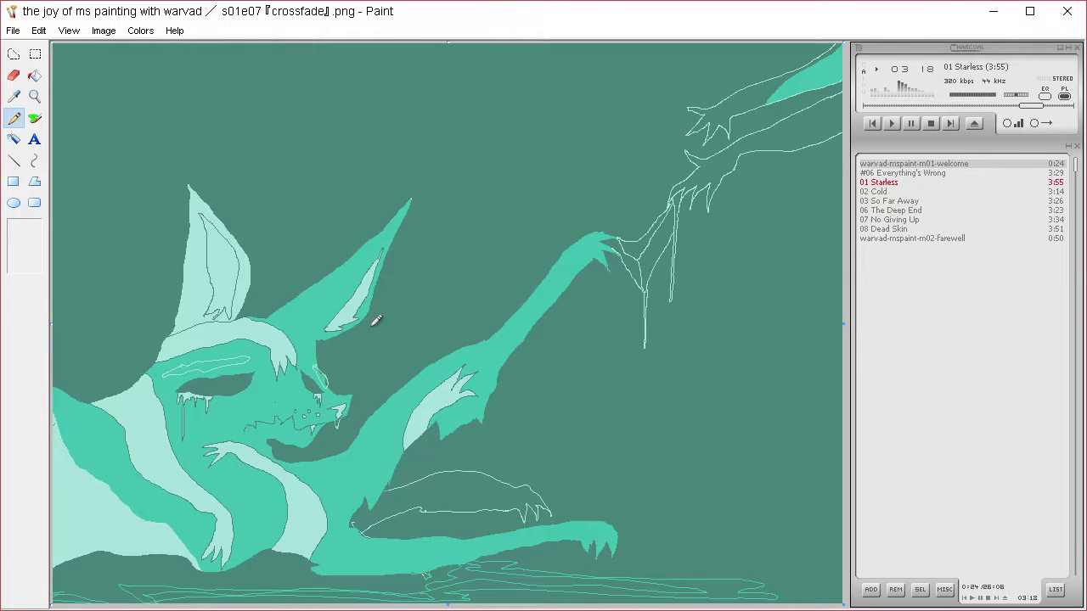
key(ctrl+z)
key(ctrl+z)
Pencil a small pale mint mark above the larger eye and tiny bubbles beside the snout and on the cheek.
drag(170, 370, 182, 366)
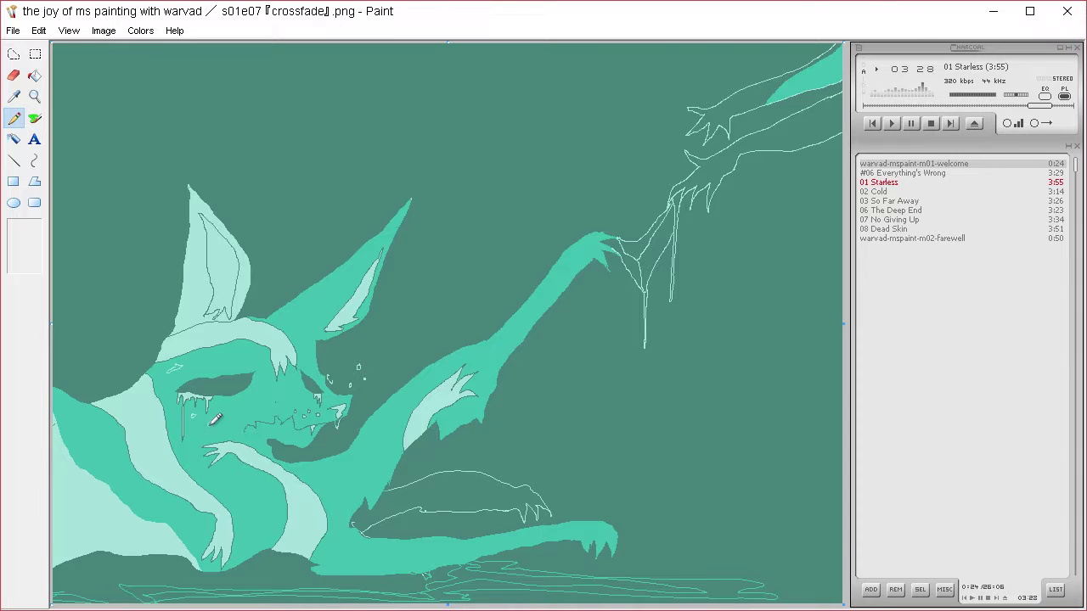
drag(193, 429, 194, 428)
drag(208, 424, 209, 423)
Add more long pale mint drips hanging from the strands and from the reaching hand's claws.
mouse_move(611, 260)
mouse_down()
mouse_move(639, 318)
mouse_move(645, 293)
mouse_move(636, 341)
mouse_up()
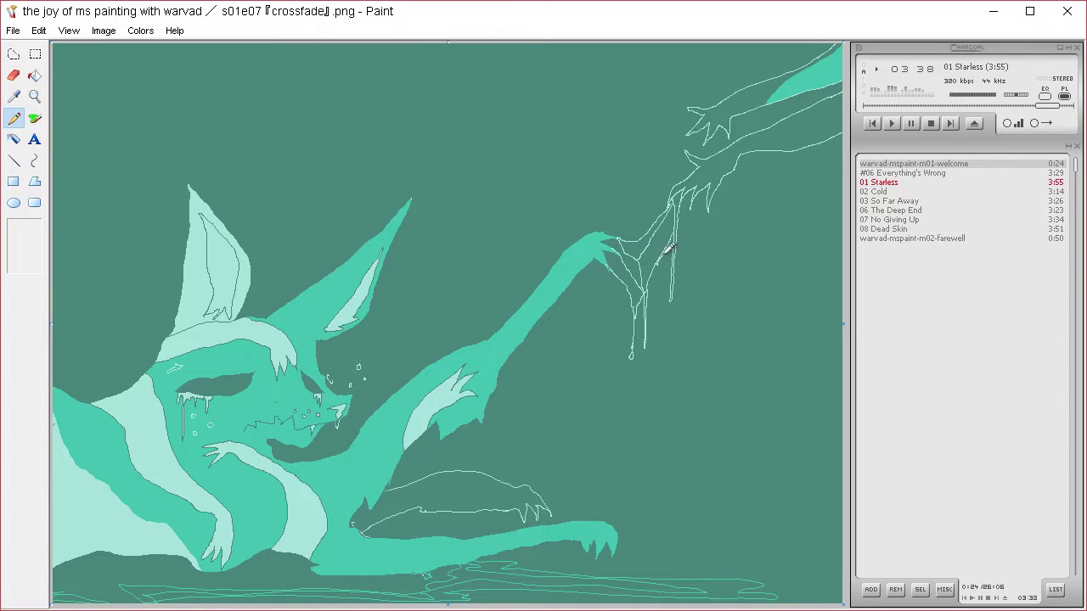
drag(660, 262, 655, 413)
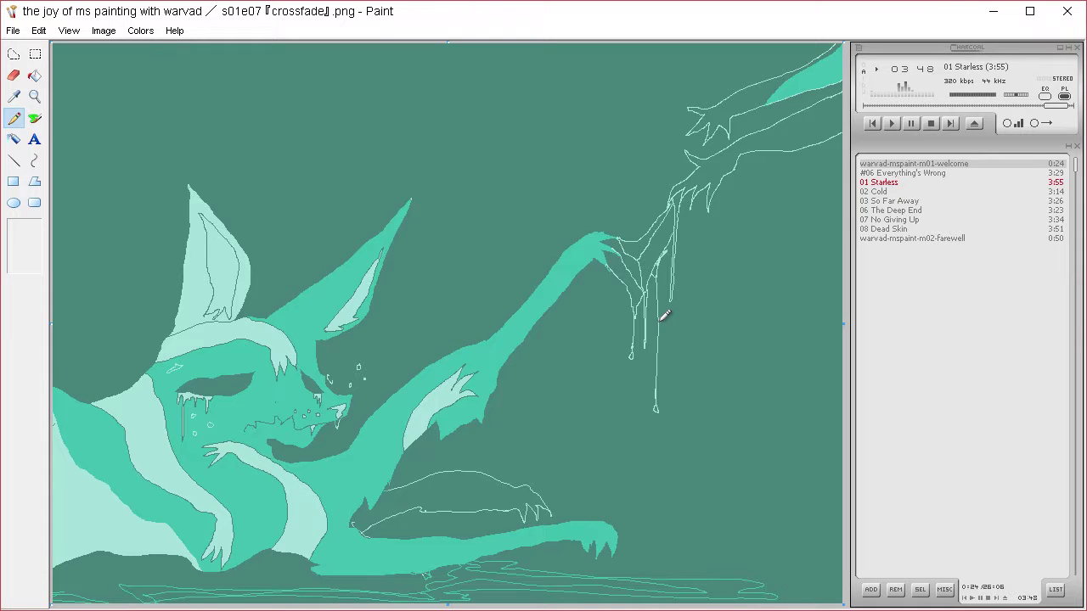
mouse_move(697, 204)
mouse_down()
mouse_move(677, 235)
mouse_move(697, 262)
mouse_move(698, 298)
mouse_up()
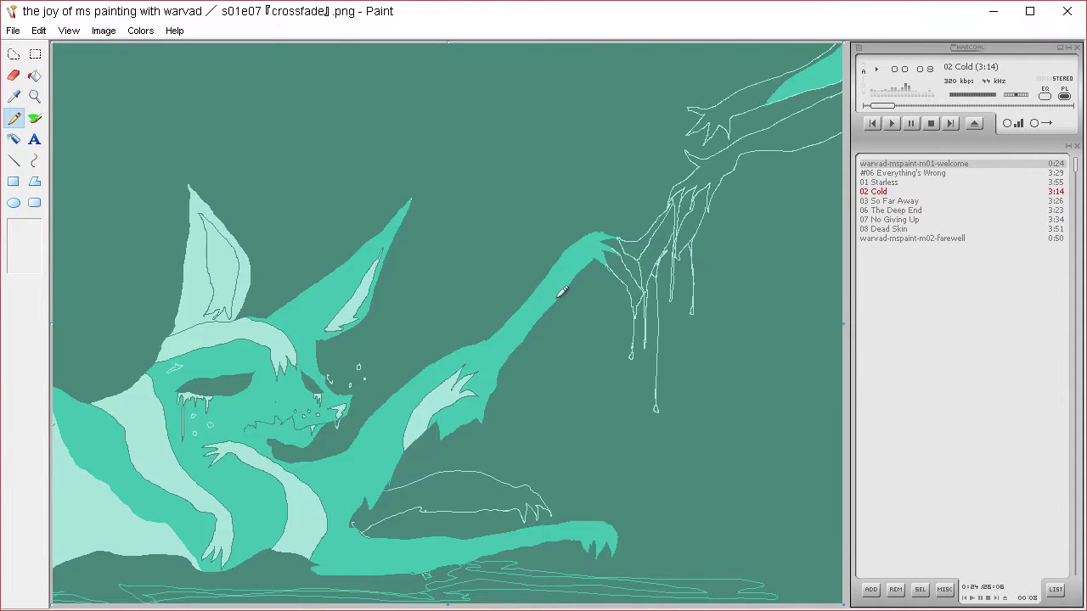
Pencil a pale mint limb coiling around the creature's raised arm, with a small clawed hand above the paw.
drag(543, 291, 551, 302)
mouse_move(486, 340)
mouse_down()
mouse_move(483, 308)
mouse_move(492, 283)
mouse_move(509, 276)
mouse_move(539, 324)
mouse_move(539, 361)
mouse_move(519, 317)
mouse_move(497, 325)
mouse_move(499, 300)
mouse_move(511, 299)
mouse_move(532, 341)
mouse_move(529, 304)
mouse_move(520, 290)
mouse_move(513, 310)
mouse_move(512, 296)
mouse_move(527, 254)
mouse_move(549, 266)
mouse_move(566, 329)
mouse_move(547, 326)
mouse_move(553, 303)
mouse_move(533, 286)
mouse_move(527, 294)
mouse_move(532, 264)
mouse_move(556, 306)
mouse_move(549, 284)
mouse_move(534, 289)
mouse_move(545, 250)
mouse_move(570, 228)
mouse_move(593, 250)
mouse_move(590, 296)
mouse_move(573, 292)
mouse_move(572, 252)
mouse_move(560, 261)
mouse_move(560, 247)
mouse_move(586, 267)
mouse_move(580, 288)
mouse_move(569, 238)
mouse_move(585, 212)
mouse_move(610, 210)
mouse_up()
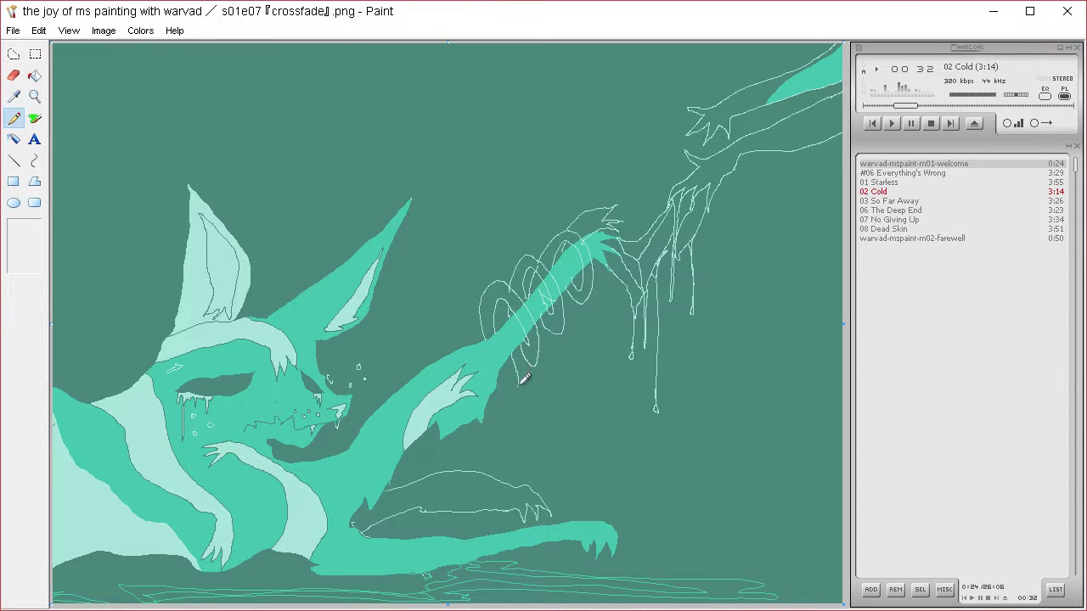
mouse_move(520, 389)
mouse_down()
mouse_move(487, 397)
mouse_move(528, 307)
mouse_up()
mouse_move(519, 389)
mouse_down()
mouse_move(465, 341)
mouse_move(506, 370)
mouse_up()
mouse_move(506, 368)
mouse_down()
mouse_move(507, 319)
mouse_move(523, 382)
mouse_move(501, 306)
mouse_move(478, 329)
mouse_move(481, 388)
mouse_move(496, 409)
mouse_move(496, 330)
mouse_up()
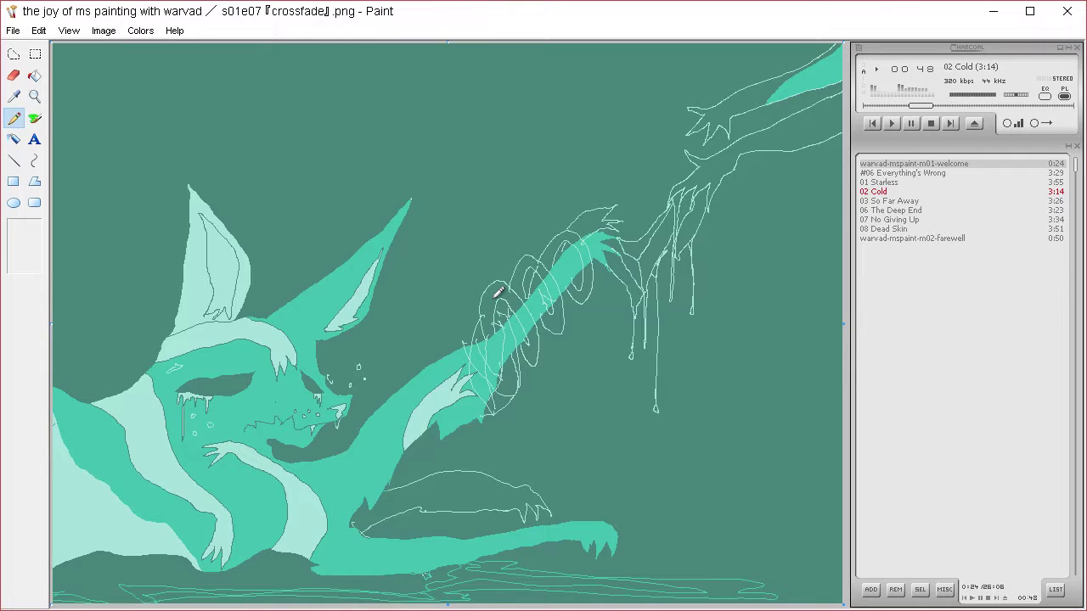
Pencil pale mint loops wrapping around the creature's ear nearest the raised arm, up toward its tip.
mouse_move(292, 296)
mouse_down()
mouse_move(365, 317)
mouse_move(380, 291)
mouse_up()
mouse_move(318, 278)
mouse_down()
mouse_move(378, 303)
mouse_move(338, 252)
mouse_move(389, 285)
mouse_move(385, 256)
mouse_move(347, 245)
mouse_move(397, 268)
mouse_up()
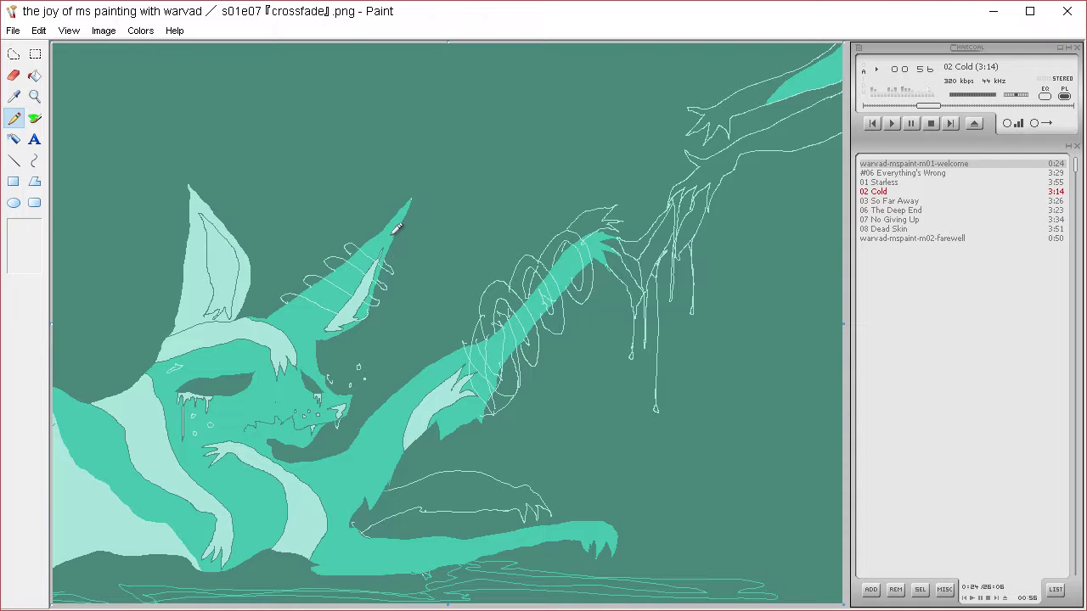
mouse_move(365, 230)
mouse_down()
mouse_move(394, 235)
mouse_move(388, 223)
mouse_move(407, 236)
mouse_up()
Sample the creature's green and define a slightly bluer teal as the drawing color.
click(13, 96)
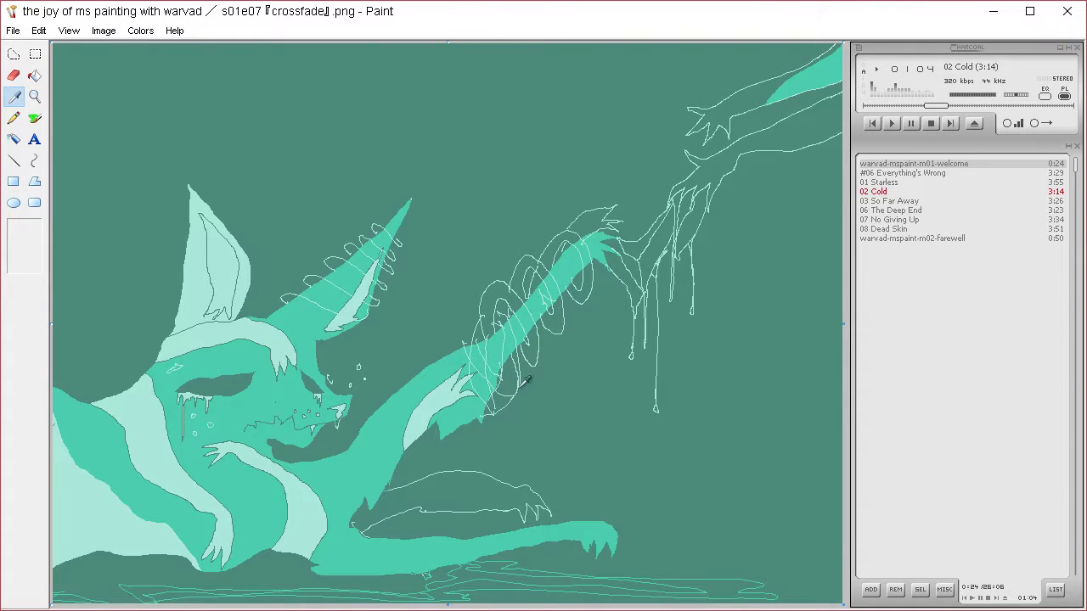
click(378, 449)
click(140, 30)
click(174, 48)
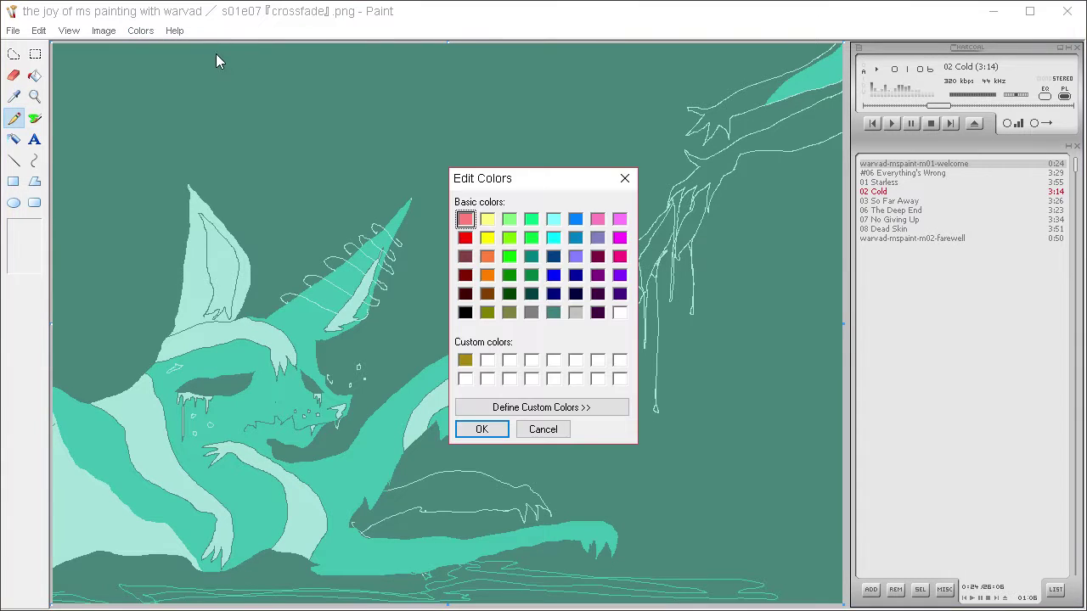
key(alt+d)
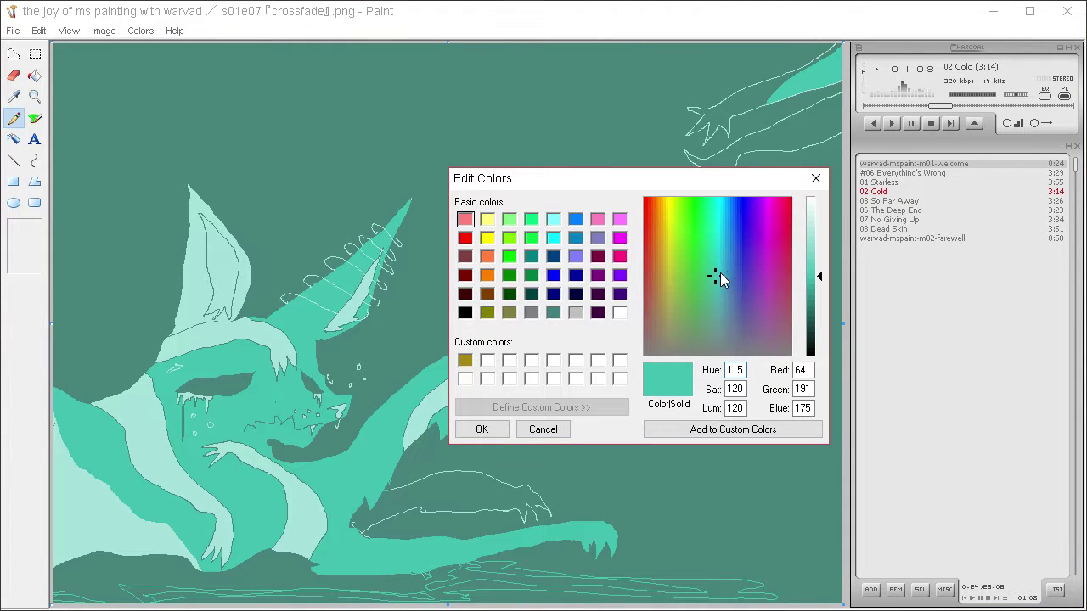
click(543, 428)
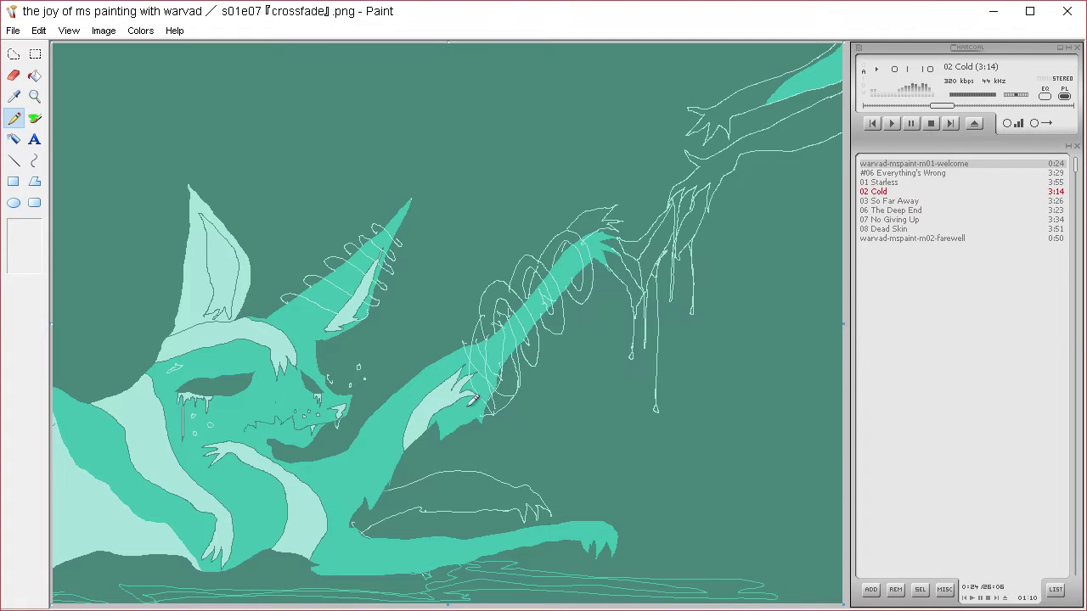
Pencil shading boundaries down the pale arm behind the cheek and inside the upright ear, and fill the enclosed areas with teal.
mouse_move(145, 369)
mouse_down()
mouse_move(140, 418)
mouse_move(173, 481)
mouse_up()
mouse_move(234, 246)
mouse_down()
mouse_move(236, 276)
mouse_move(235, 236)
mouse_move(238, 268)
mouse_move(220, 307)
mouse_up()
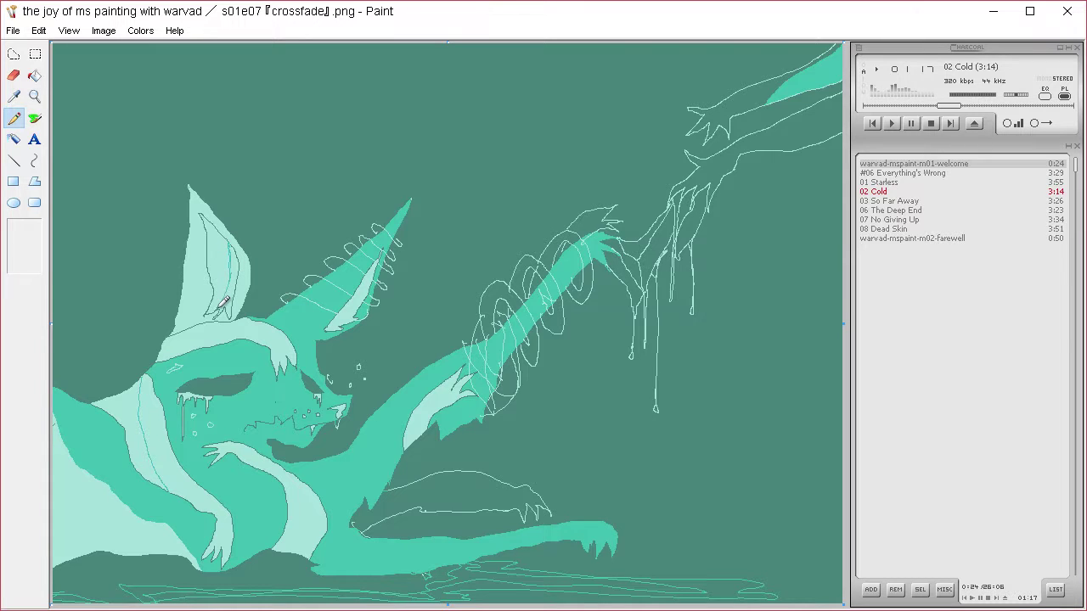
click(34, 75)
click(167, 436)
click(237, 278)
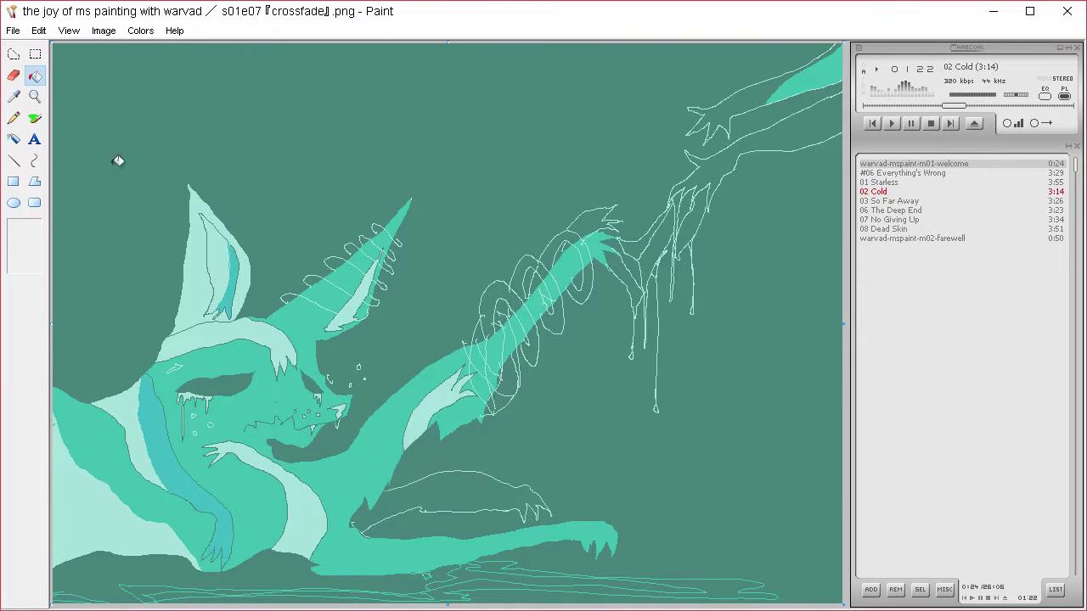
Outline a shadow along the underside of the creature's outstretched lower limb and fill it with teal.
click(14, 118)
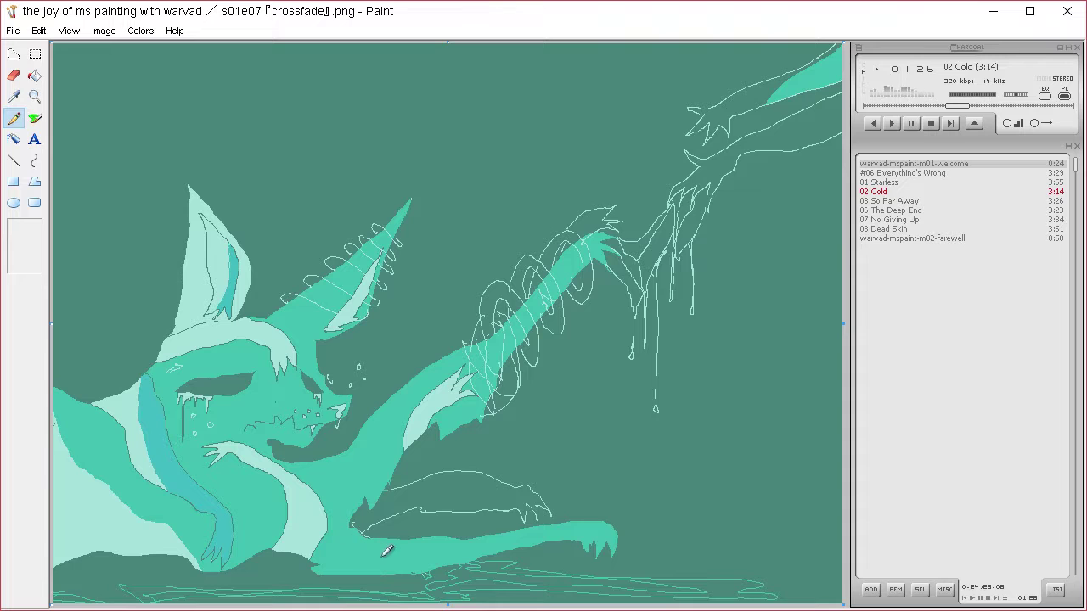
click(34, 76)
click(365, 561)
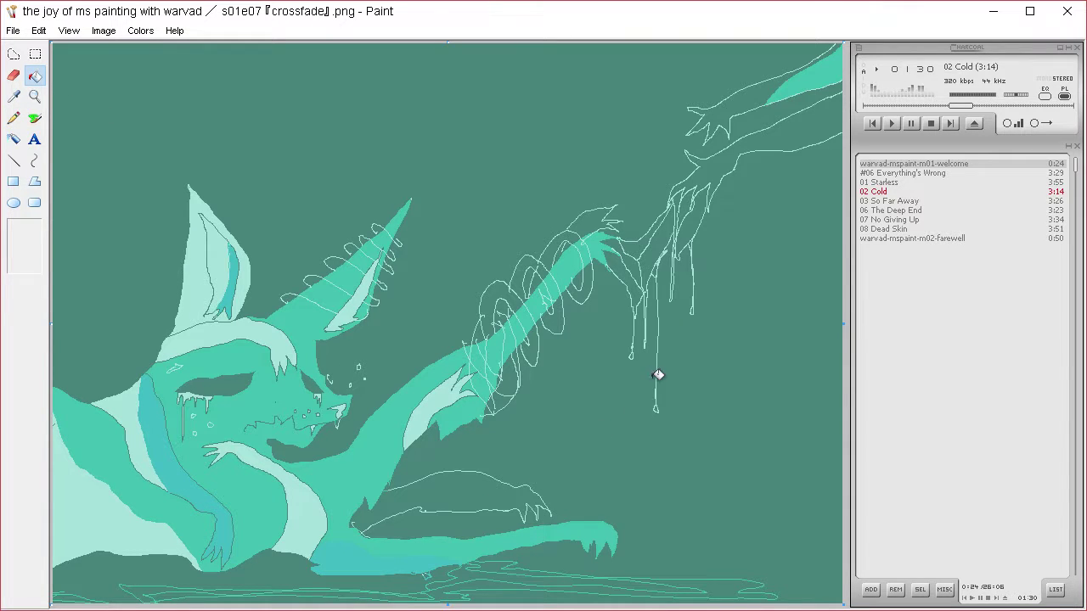
Try filling the creature's pale belly and the ground beneath it with teal, undoing each fill.
click(170, 513)
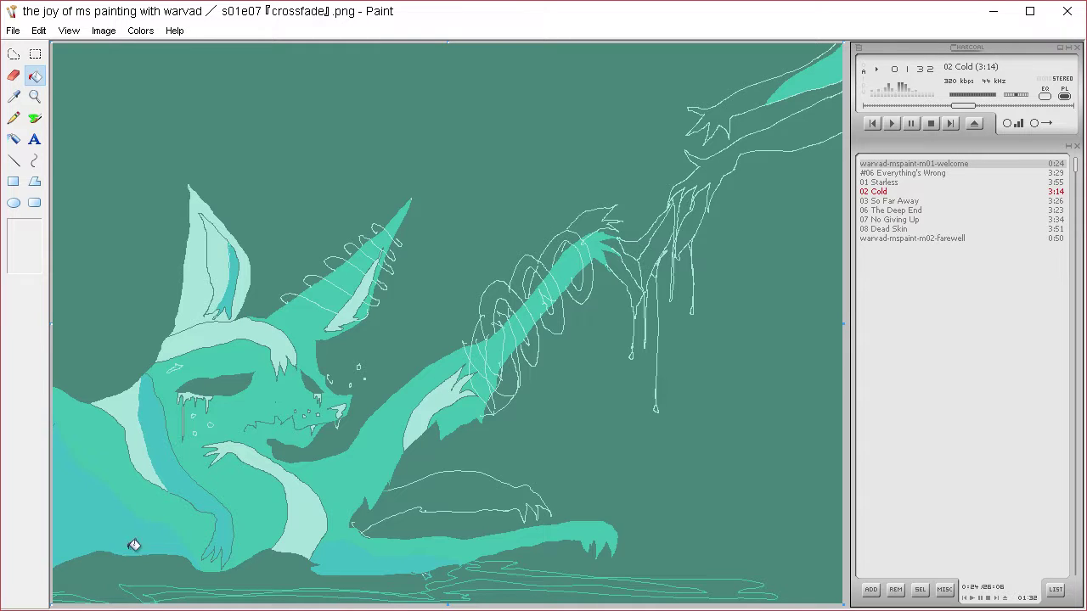
key(ctrl+z)
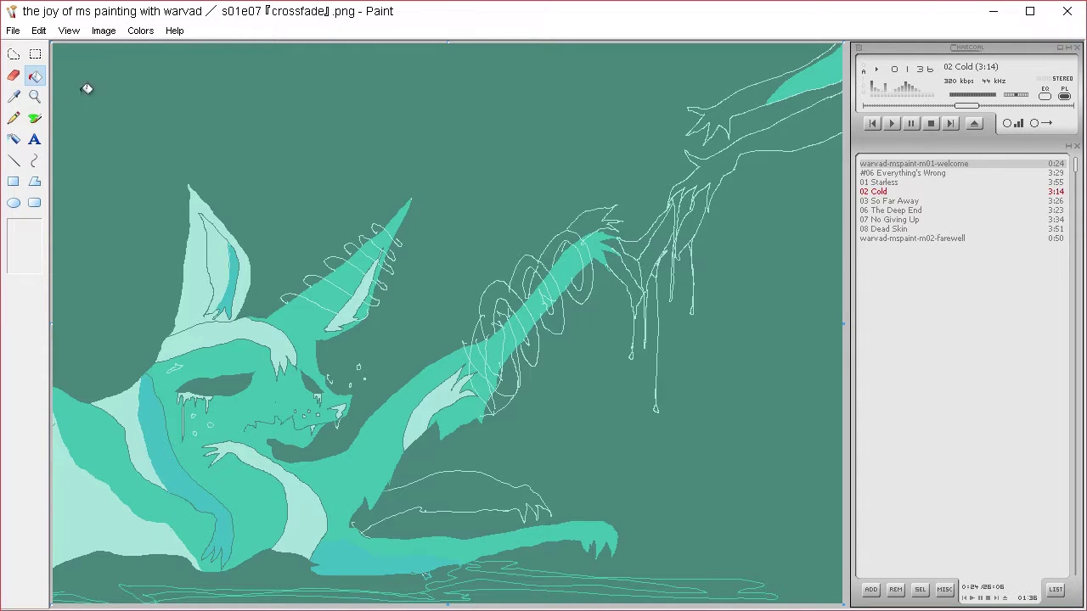
click(14, 118)
click(37, 77)
click(141, 582)
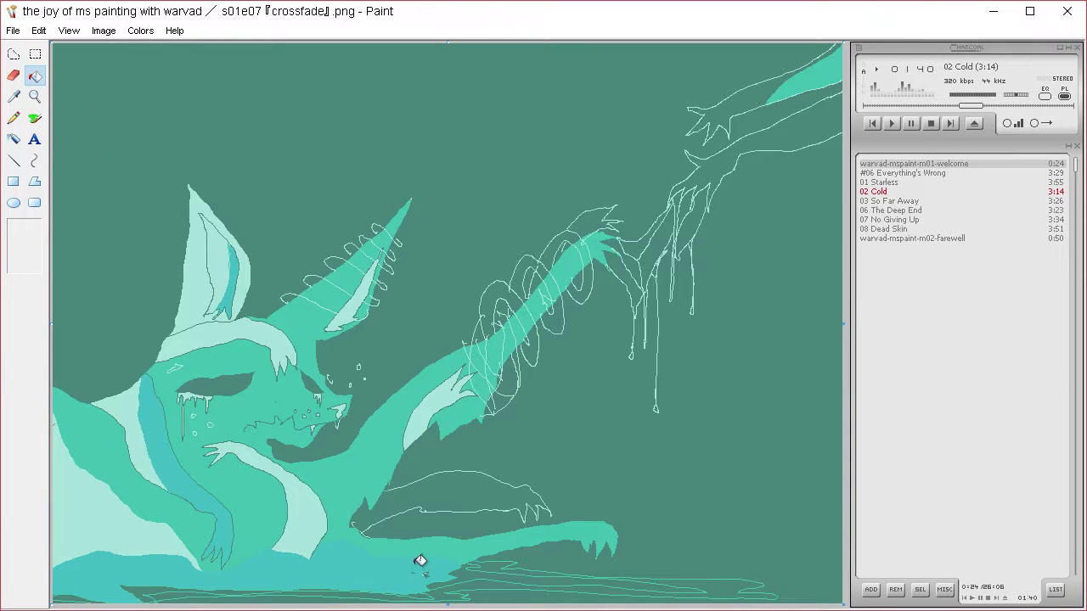
key(ctrl+z)
Fill the outlined puddle strips along the bottom of the drawing with teal.
click(479, 583)
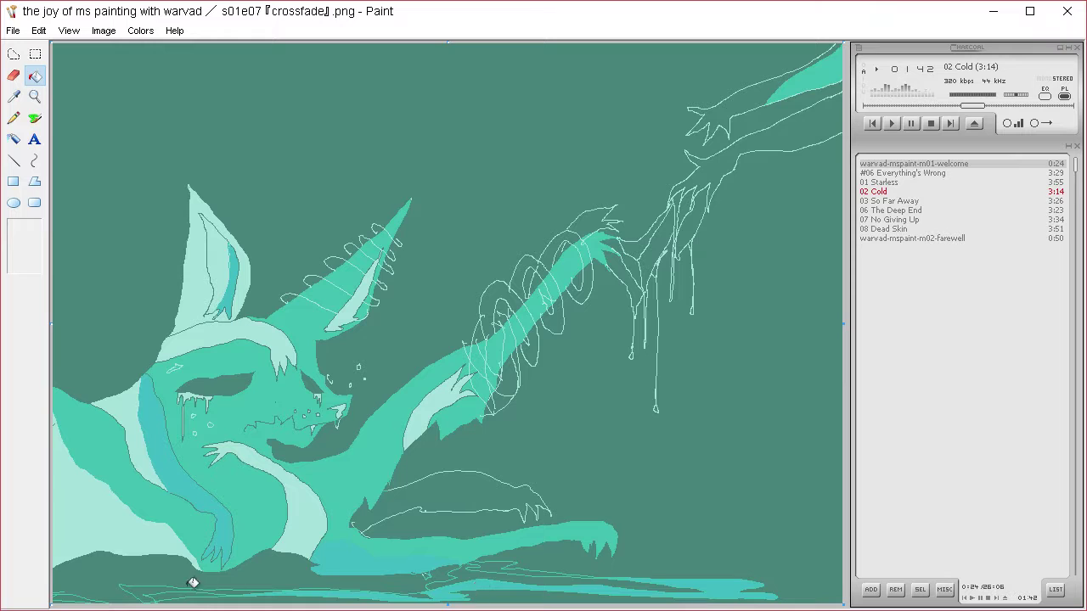
click(162, 591)
click(148, 597)
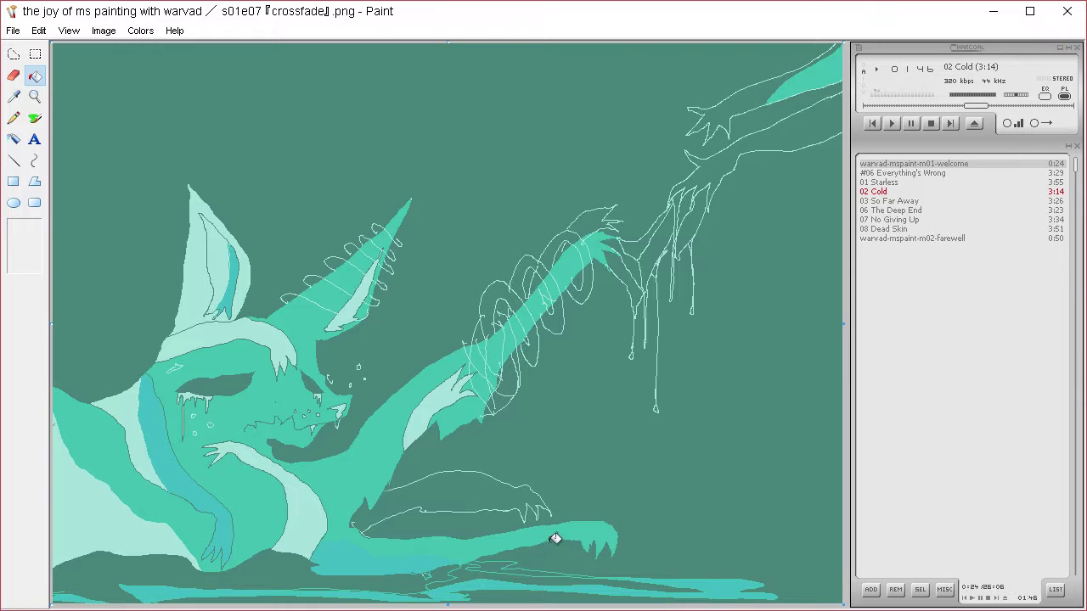
Define a light lavender drawing color with hue 181, saturation 177 and a raised luminosity.
click(141, 31)
click(170, 50)
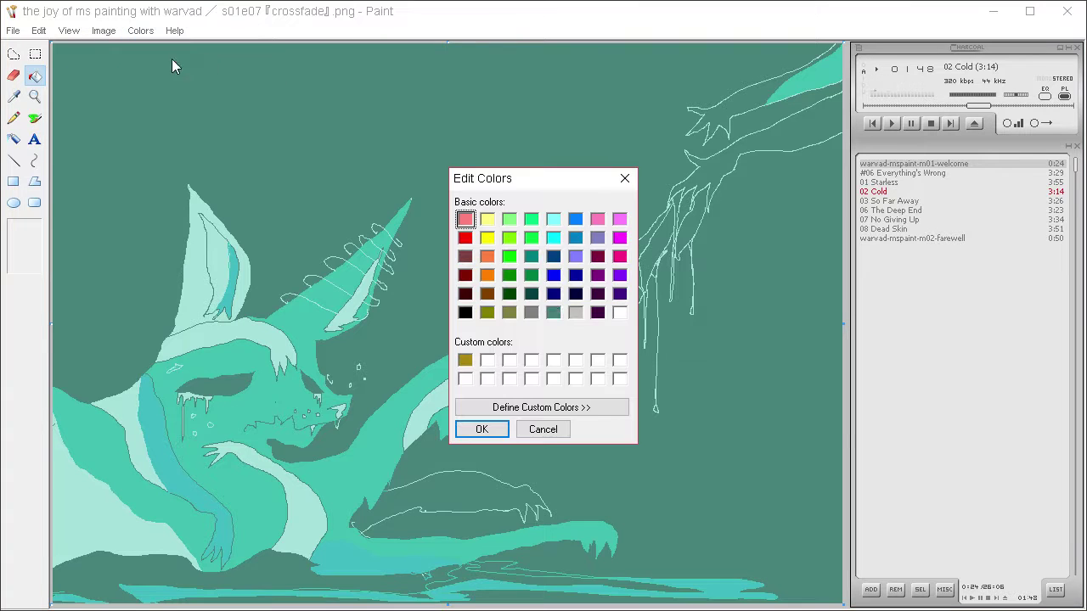
click(578, 407)
click(756, 241)
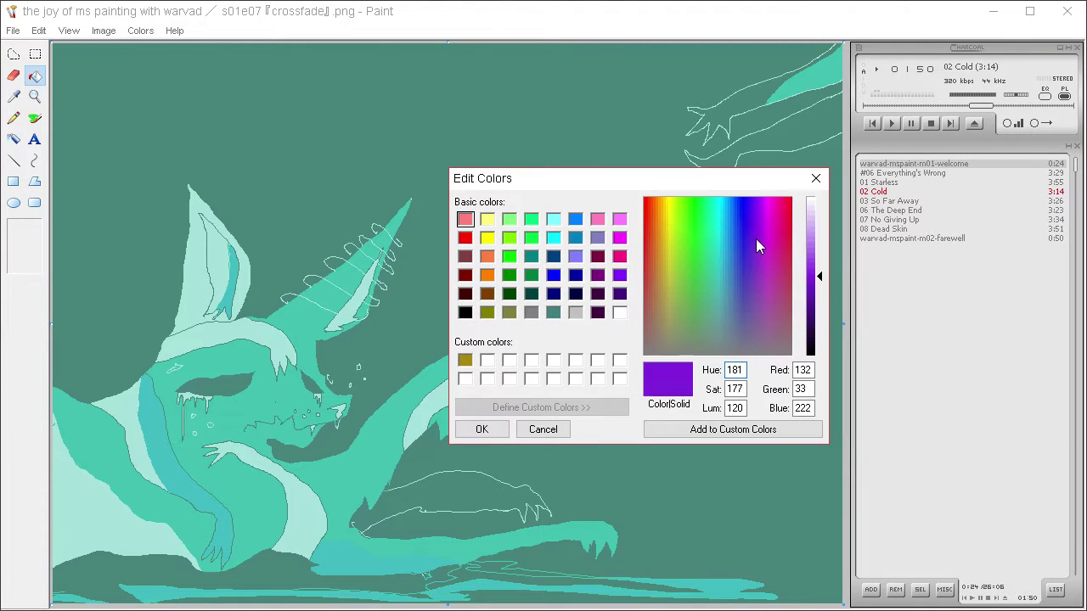
drag(815, 243, 814, 226)
click(481, 428)
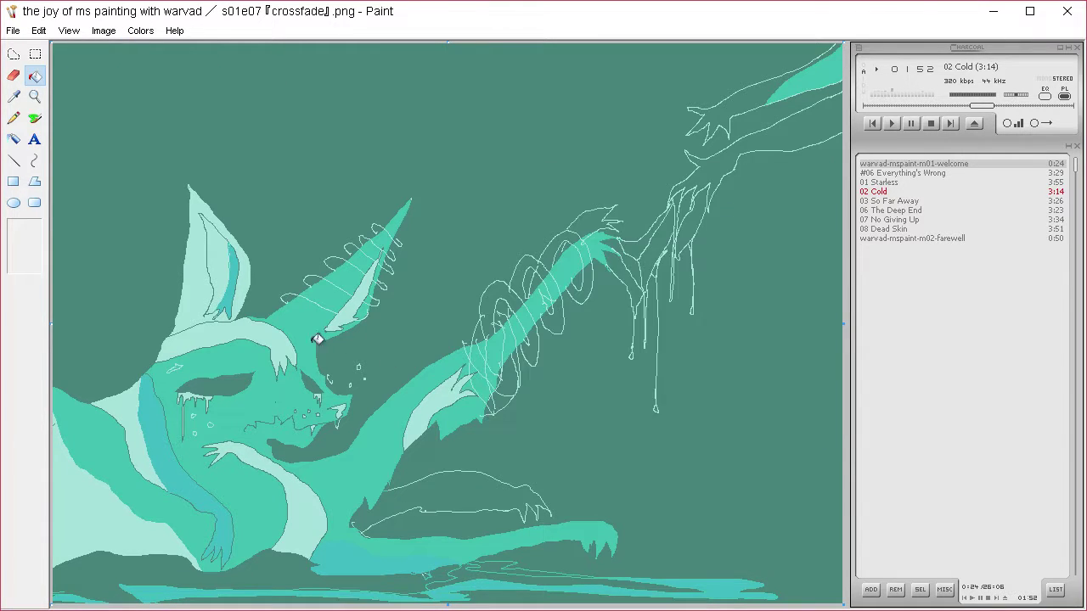
Pencil jagged lavender boundary lines from the slanted ear down across the face to the chest, and over the shoulder.
click(13, 118)
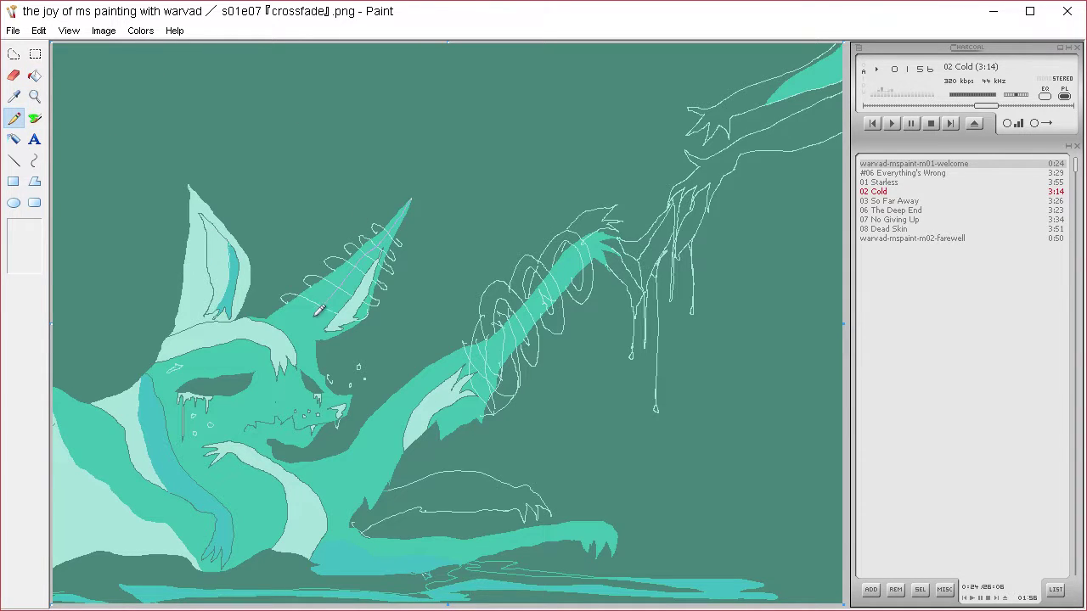
mouse_move(321, 310)
mouse_down()
mouse_move(290, 377)
mouse_move(260, 398)
mouse_move(303, 400)
mouse_move(271, 450)
mouse_up()
mouse_move(272, 463)
mouse_down()
mouse_move(248, 518)
mouse_move(276, 513)
mouse_up()
mouse_move(169, 503)
mouse_down()
mouse_move(132, 503)
mouse_move(100, 430)
mouse_move(129, 459)
mouse_move(107, 402)
mouse_move(114, 377)
mouse_move(120, 395)
mouse_up()
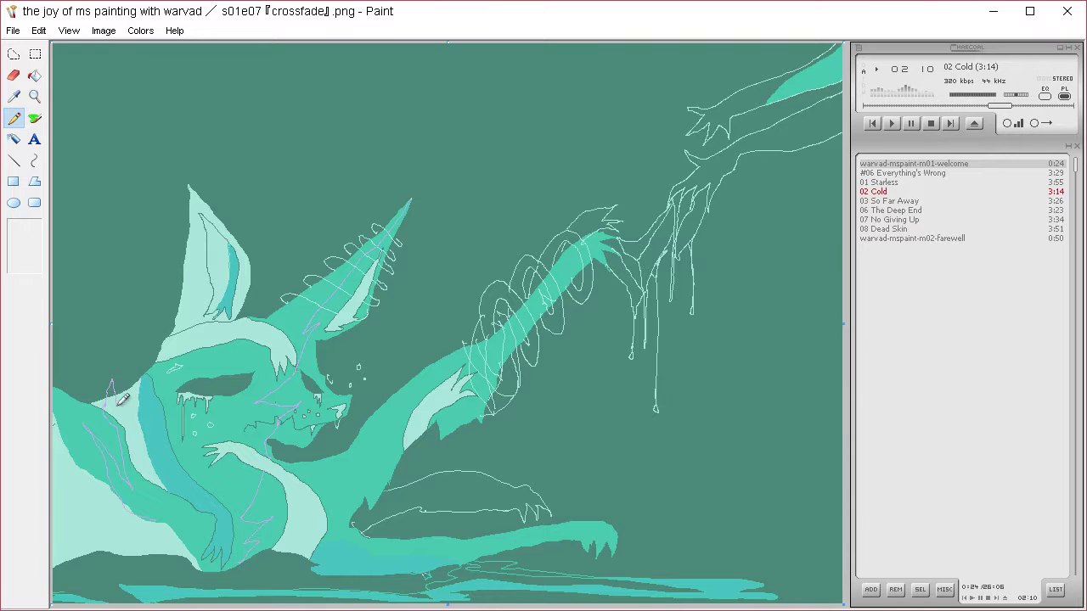
Fill the outer side of the slanted ear with lavender, section by section between the wrapping loops up to the tip.
click(33, 76)
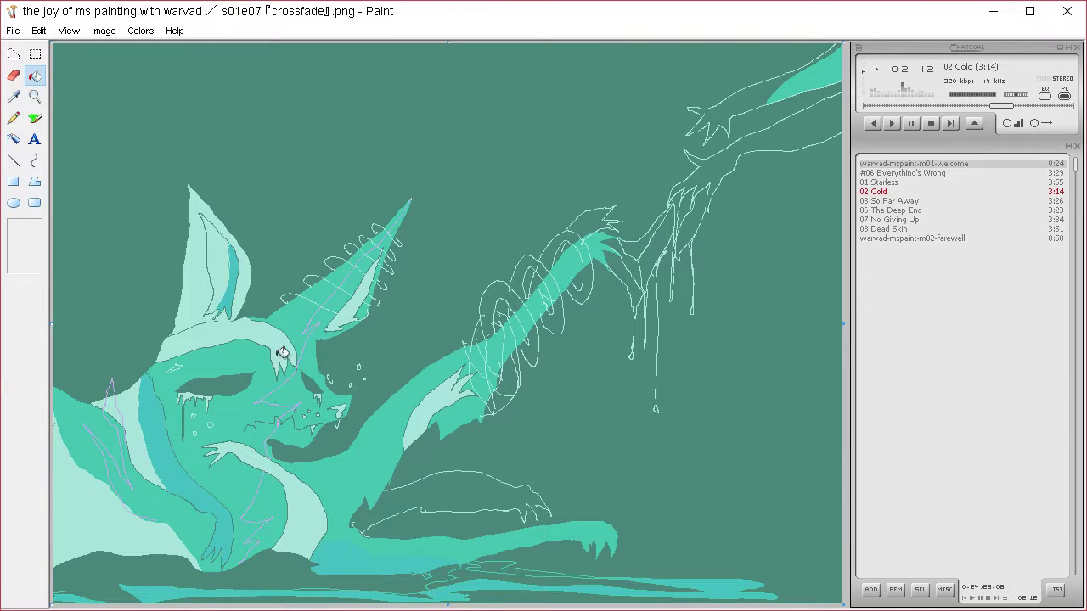
click(308, 311)
click(335, 284)
click(363, 255)
click(379, 234)
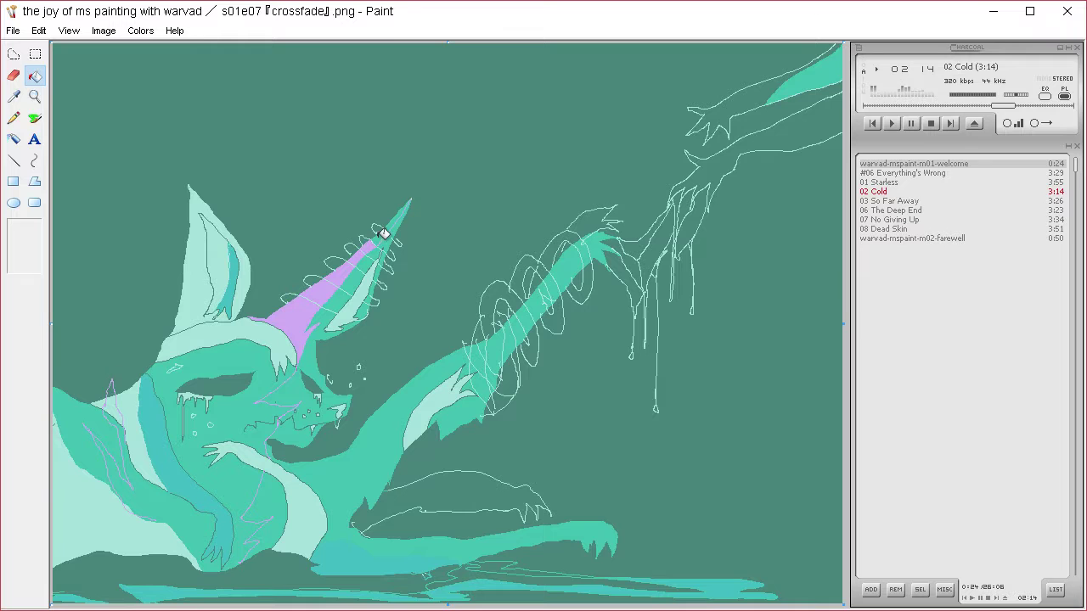
click(393, 222)
click(400, 211)
Try filling the creature's face and shoulder with lavender, undoing the fills.
click(270, 357)
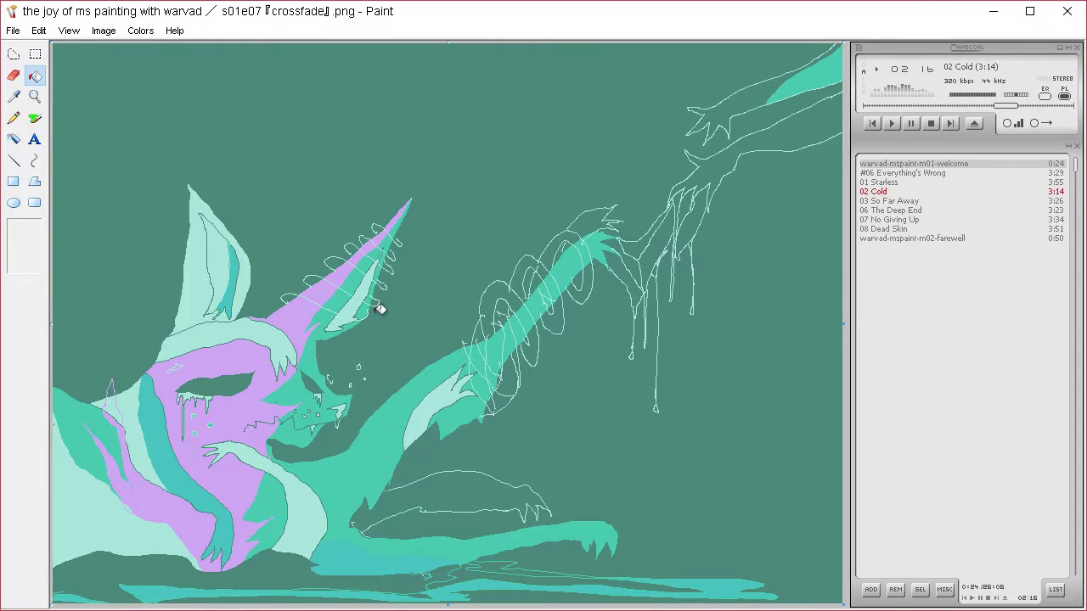
key(ctrl+z)
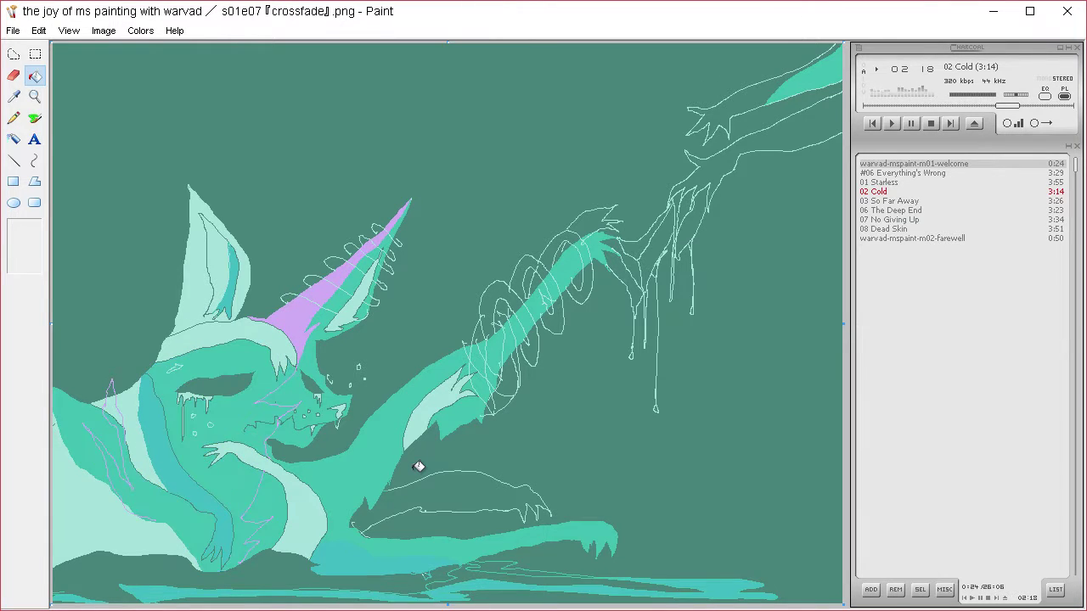
click(114, 405)
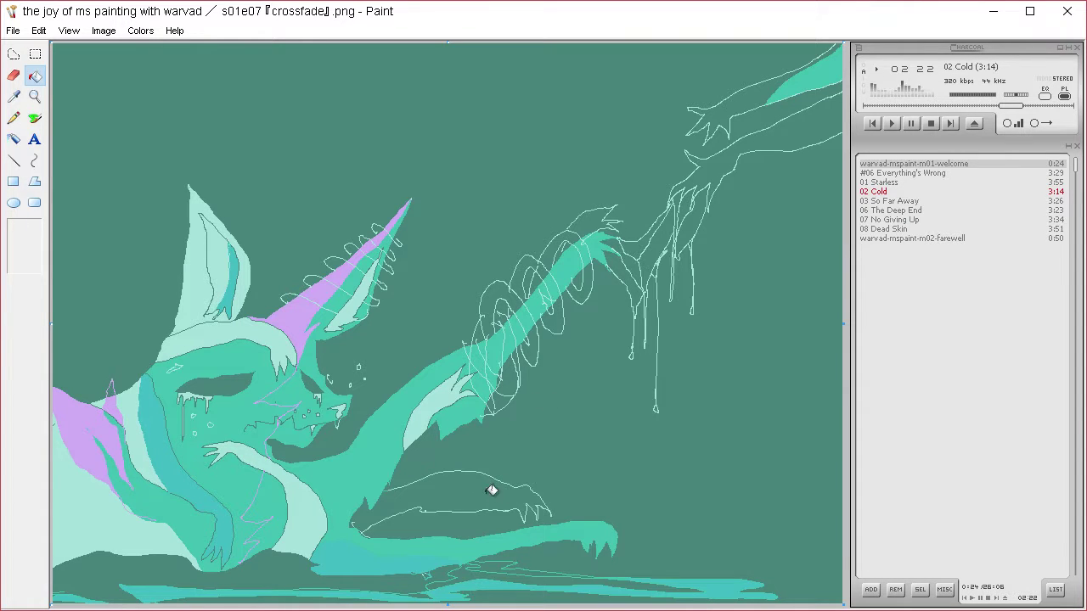
key(ctrl+z)
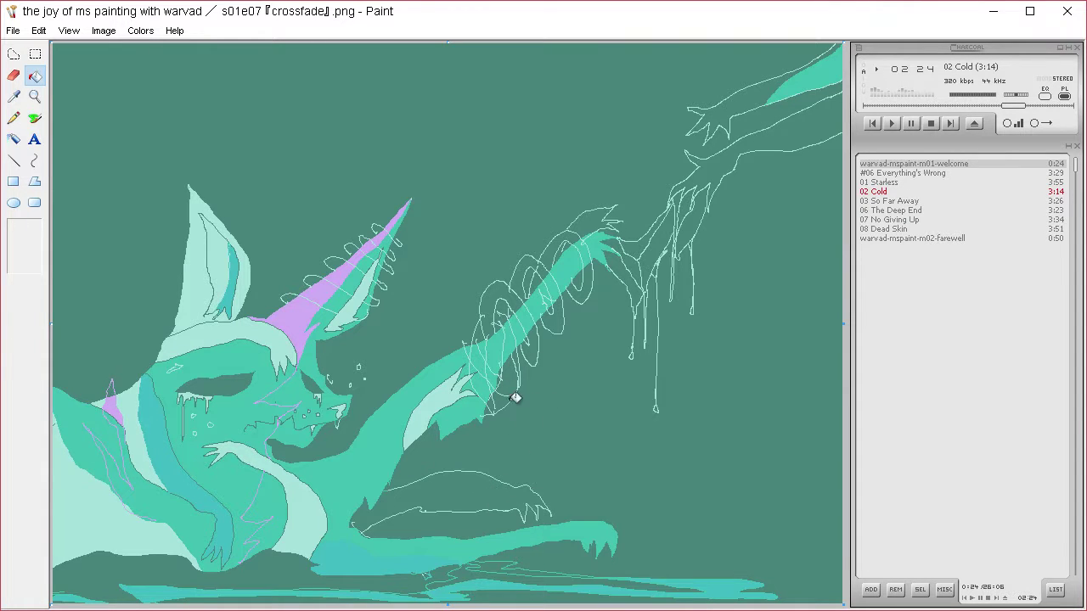
Undo the lavender ear fills to compare, and restore them up to the ear's tip.
key(ctrl+z)
key(ctrl+z)
key(ctrl+z)
key(ctrl+z)
key(ctrl+z)
key(ctrl+z)
key(ctrl+z)
key(ctrl+z)
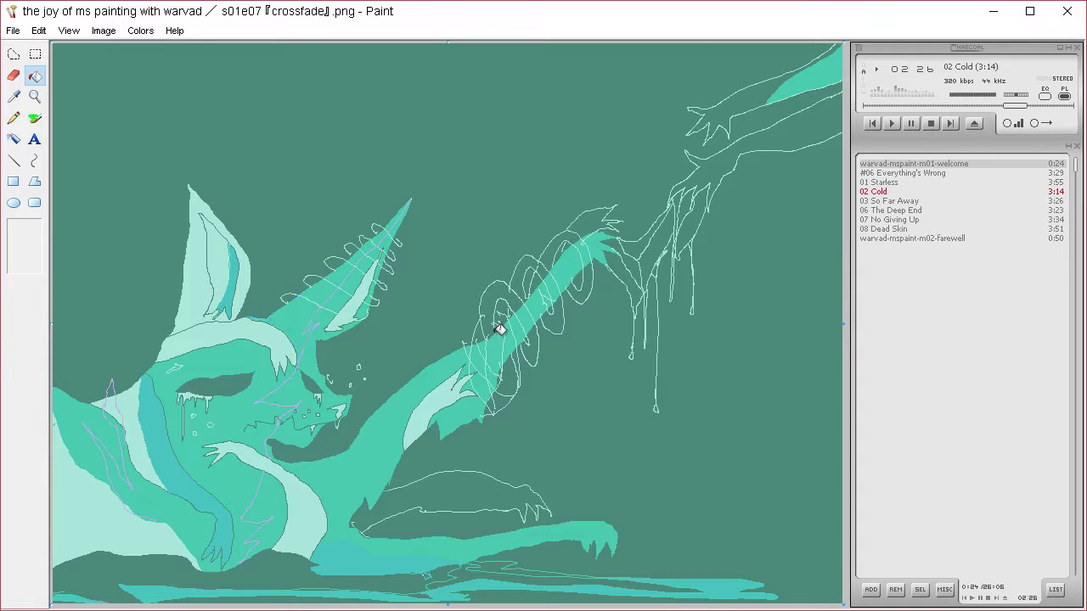
key(ctrl+y)
key(ctrl+y)
key(ctrl+y)
key(ctrl+y)
key(ctrl+y)
key(ctrl+y)
key(ctrl+y)
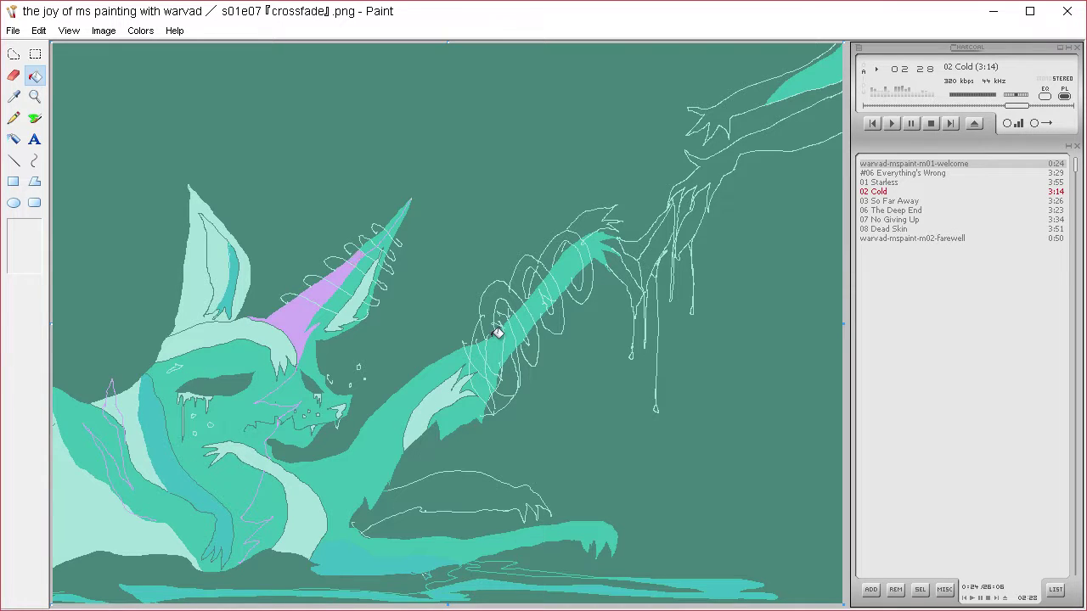
Pencil a lavender horizon line from beneath the creature's chin, past the raised arm, to the canvas's far edge.
click(14, 118)
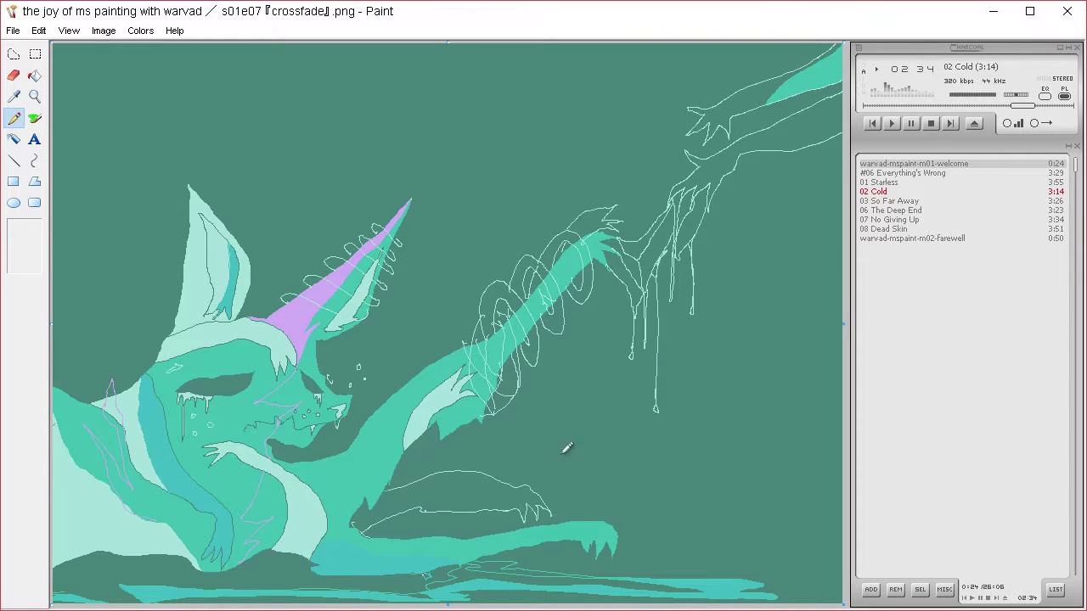
drag(402, 453, 856, 432)
drag(350, 448, 275, 449)
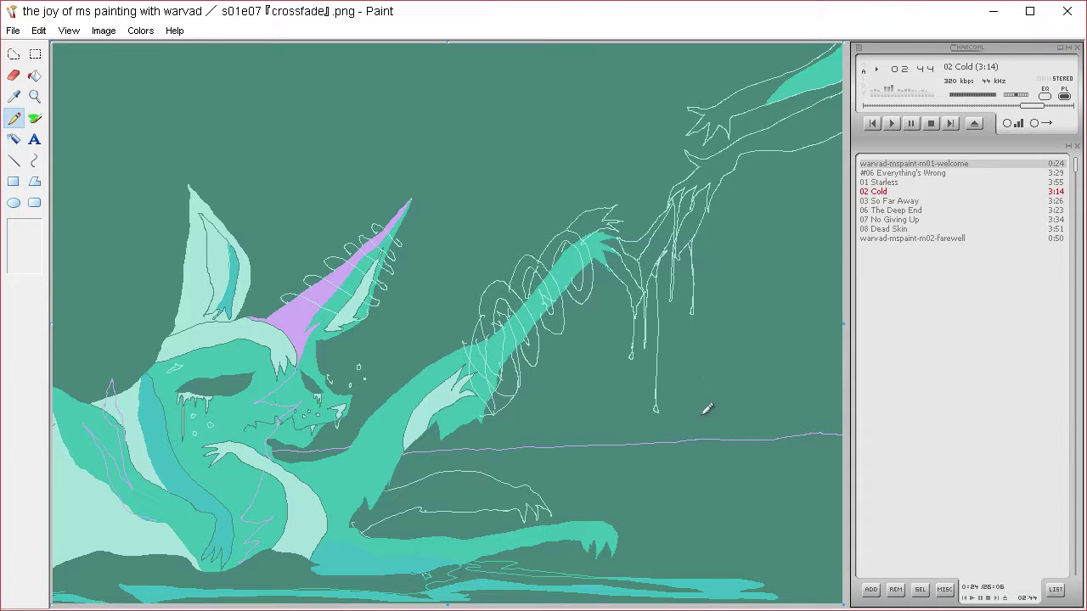
Pencil a lavender arched doorway on the horizon line with a small round-eared figure curled inside and its tail trailing out.
mouse_move(697, 431)
mouse_down()
mouse_move(703, 377)
mouse_move(737, 376)
mouse_move(749, 431)
mouse_move(731, 384)
mouse_move(708, 369)
mouse_up()
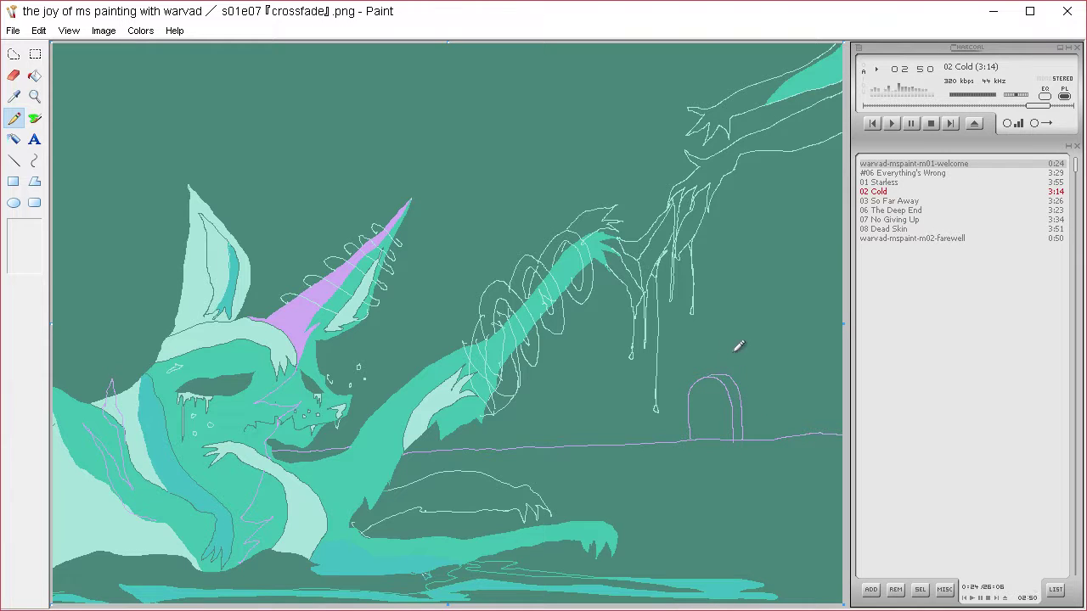
mouse_move(690, 405)
mouse_down()
mouse_move(710, 399)
mouse_move(714, 424)
mouse_up()
key(ctrl+z)
key(ctrl+z)
drag(694, 416, 704, 413)
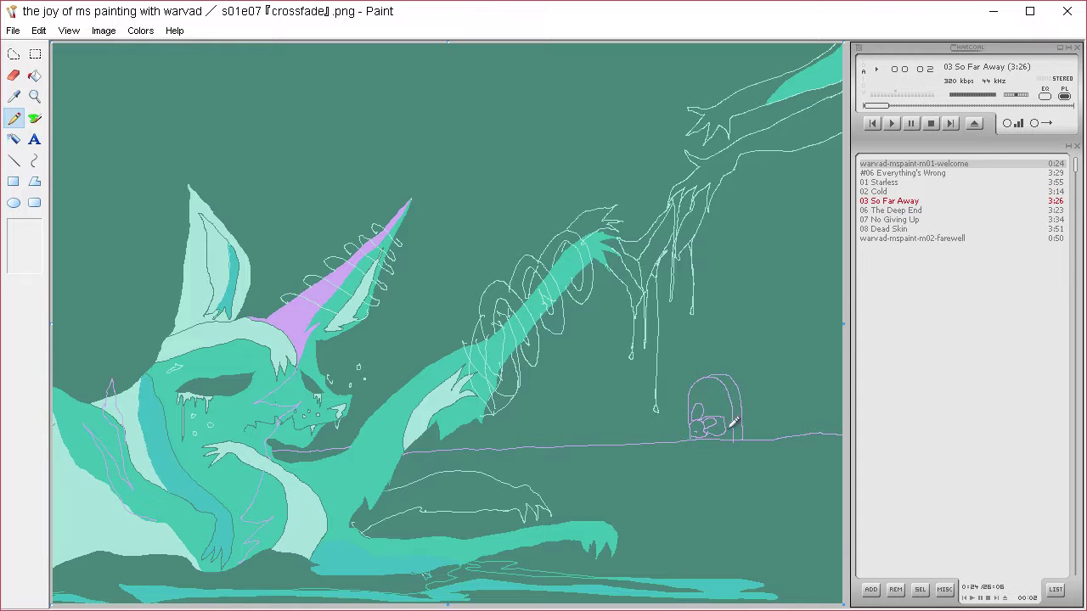
mouse_move(722, 427)
mouse_down()
mouse_move(727, 445)
mouse_move(699, 451)
mouse_move(732, 437)
mouse_up()
Fill the thick inner edge of the arched doorway with lavender, leaving its opening unfilled.
click(35, 76)
click(720, 392)
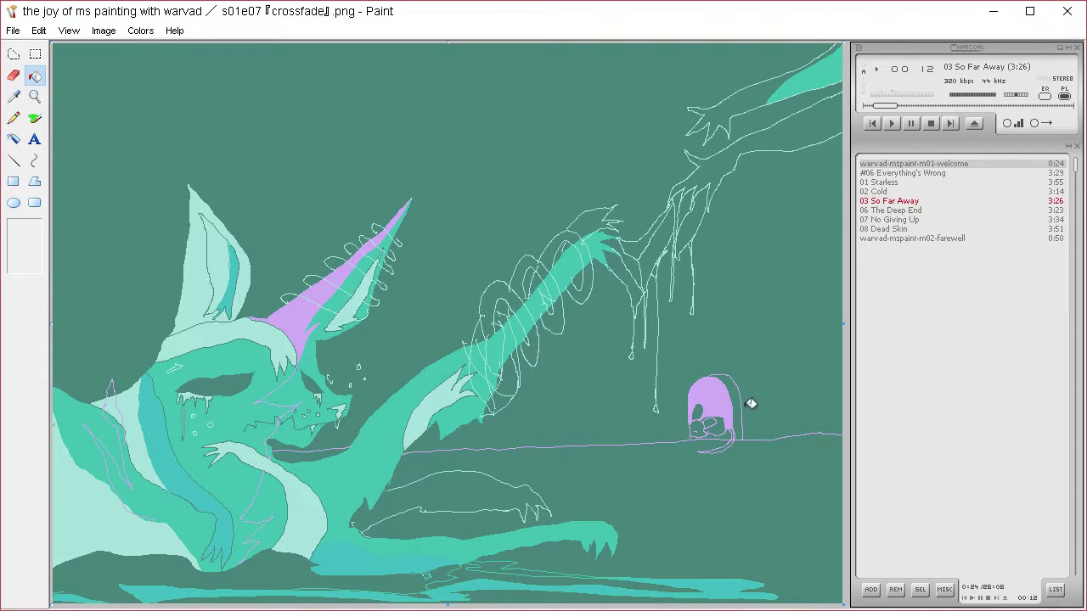
key(ctrl+z)
click(739, 388)
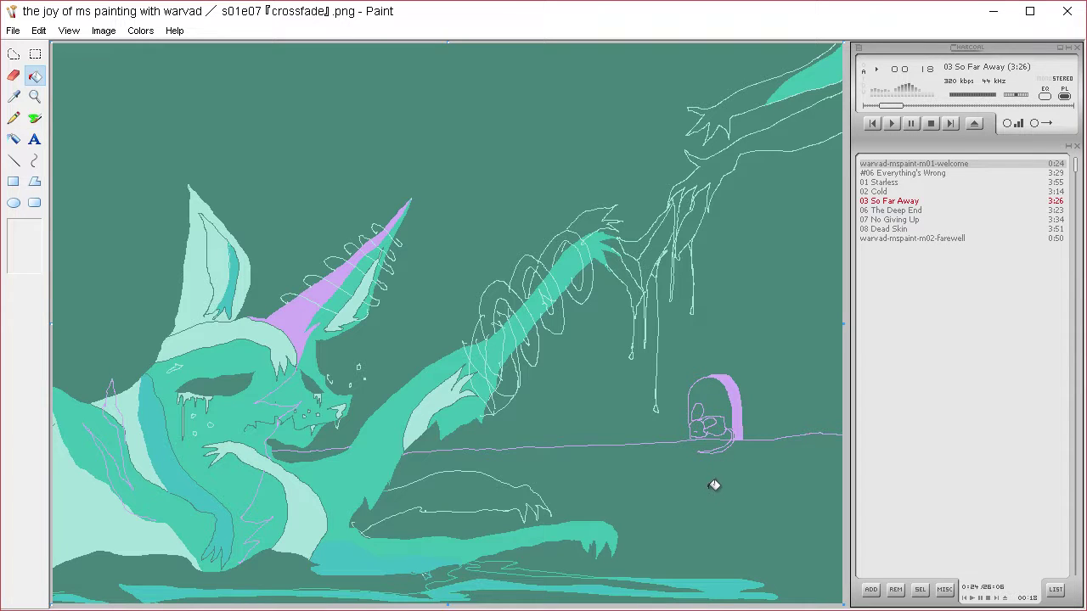
Pencil two more lavender arched doorways on the horizon line, one on each side of the occupied doorway.
click(13, 118)
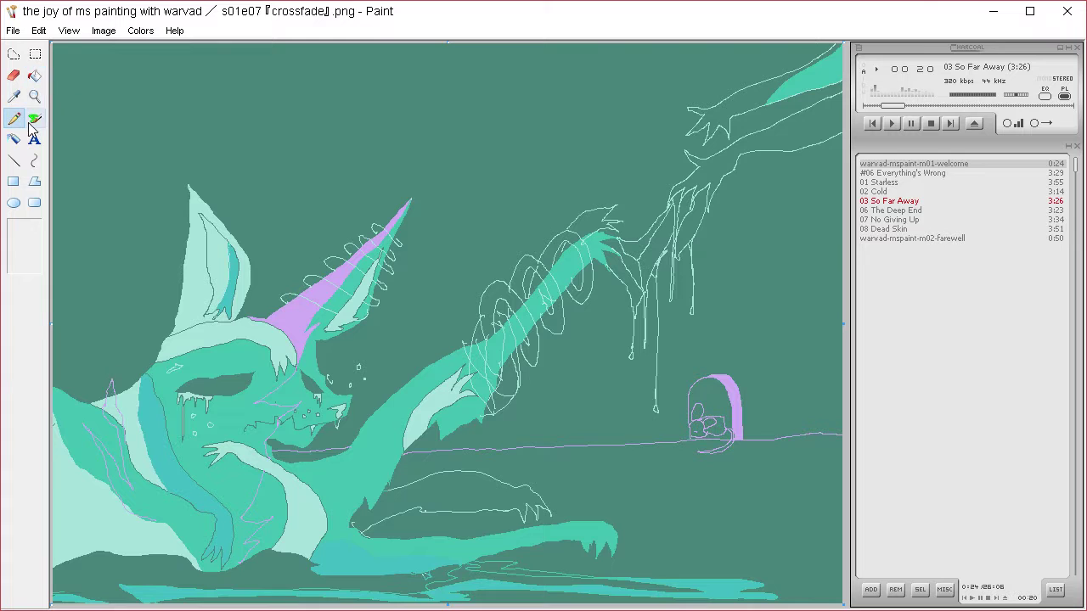
mouse_move(582, 443)
mouse_down()
mouse_move(593, 386)
mouse_move(614, 377)
mouse_move(628, 389)
mouse_move(631, 440)
mouse_up()
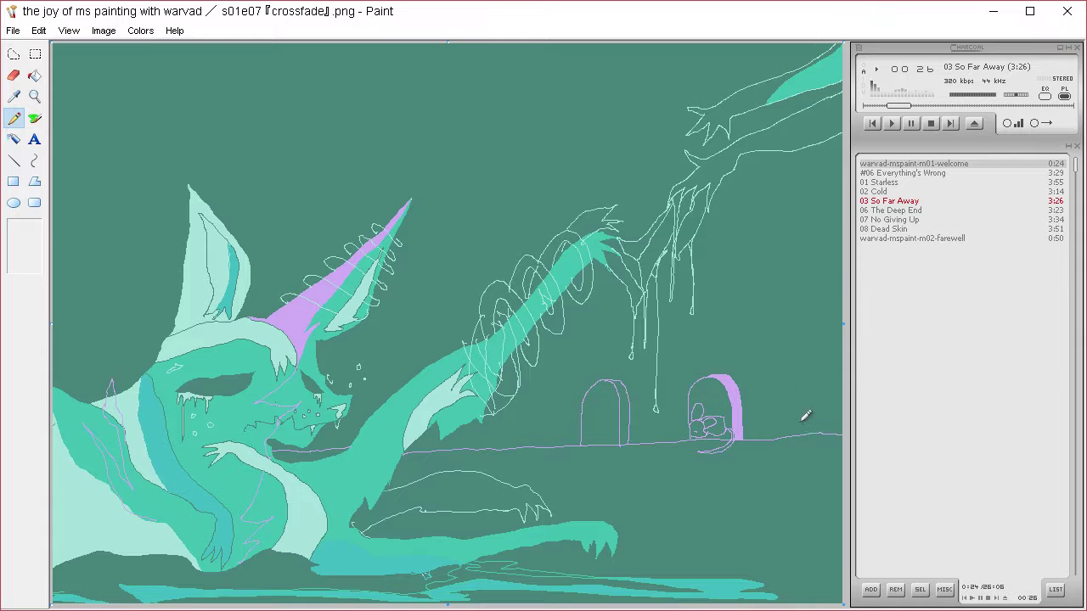
mouse_move(788, 435)
mouse_down()
mouse_move(790, 376)
mouse_move(810, 368)
mouse_move(833, 384)
mouse_move(832, 436)
mouse_up()
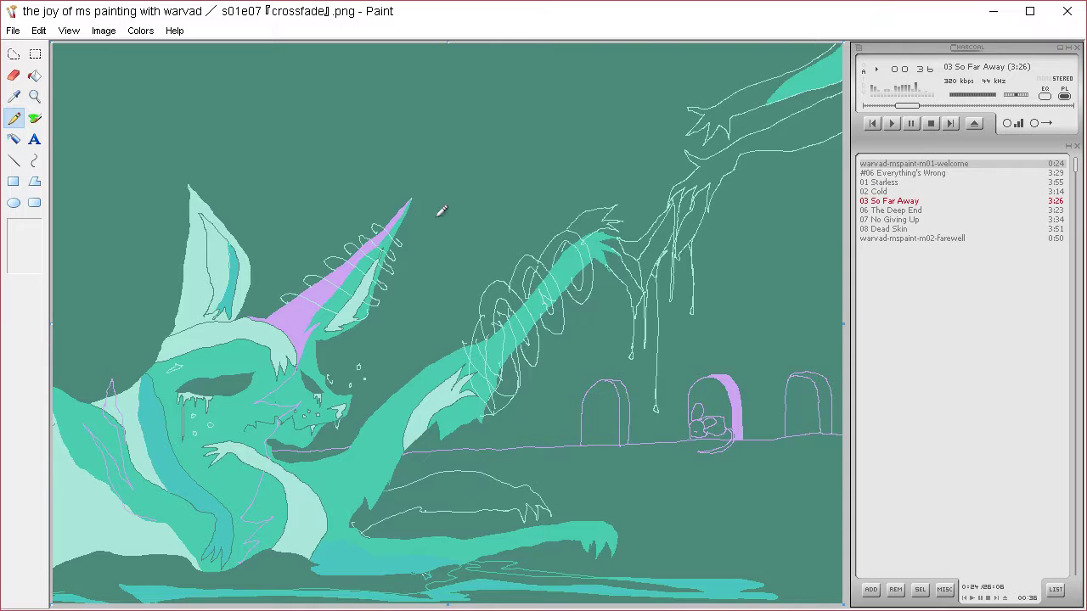
Fill the thick inner edges of the two outer arched doorways with lavender, leaving their openings unfilled.
click(34, 75)
click(629, 409)
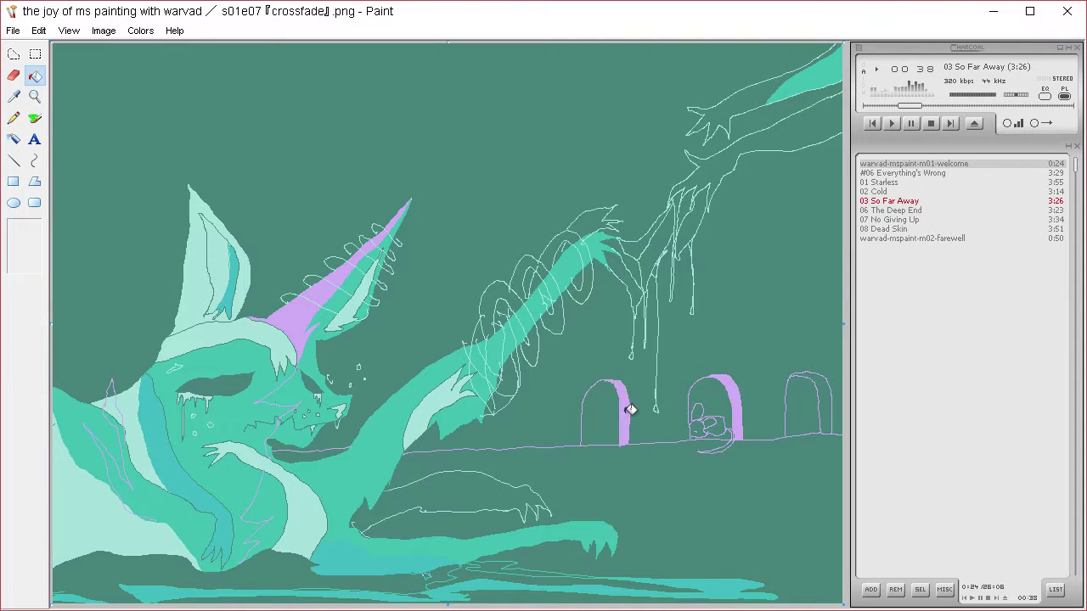
click(830, 395)
Pencil a lavender tail trailing out of the doorway nearest the raised arm and a big-eared figure peeking out of the farthest doorway.
click(13, 118)
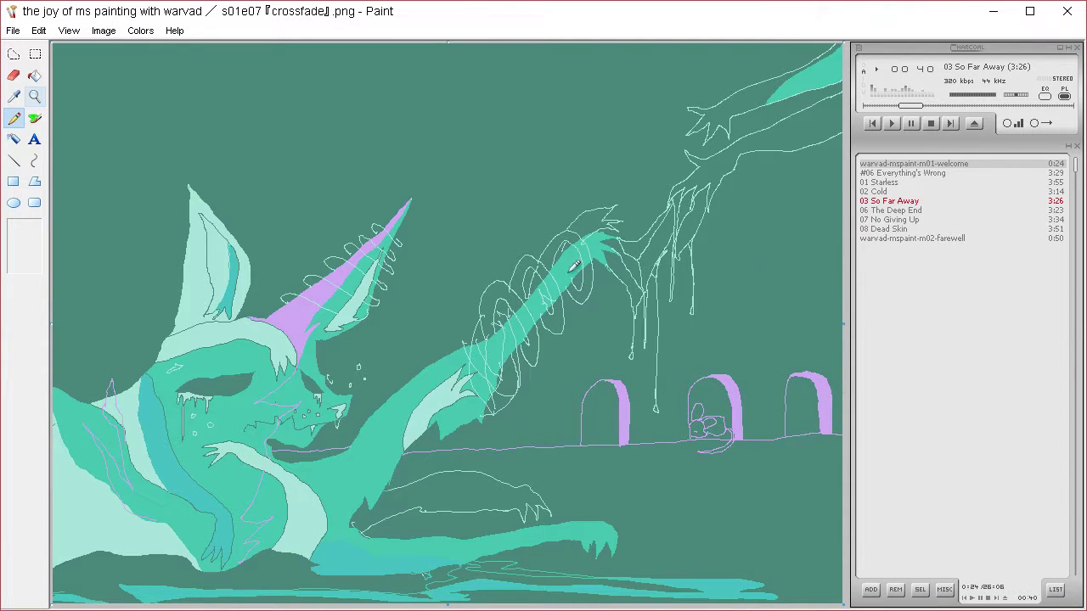
drag(590, 431, 589, 462)
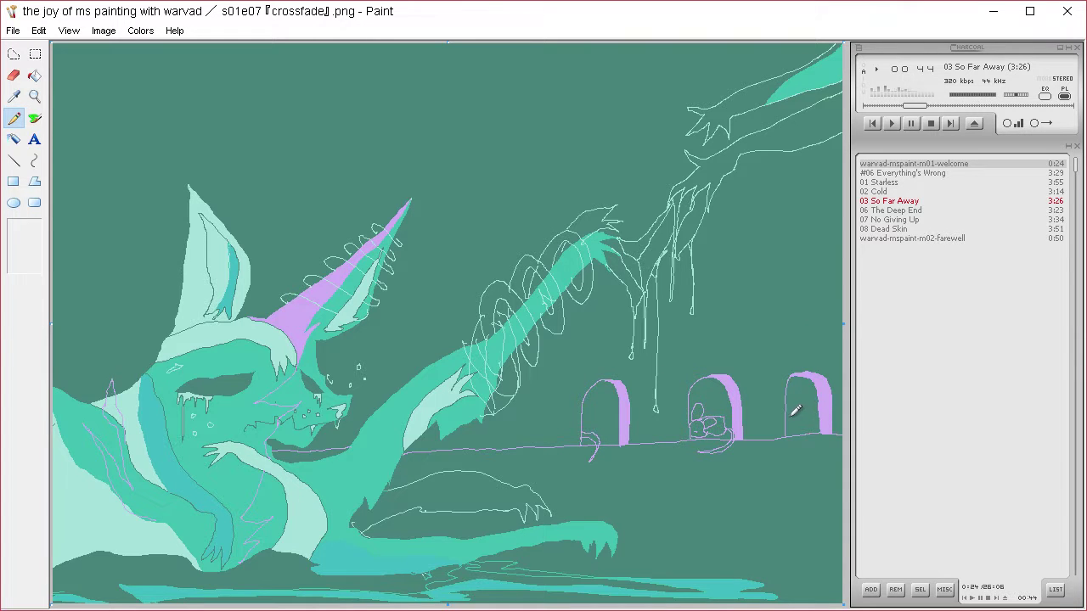
key(ctrl+z)
drag(612, 472, 589, 432)
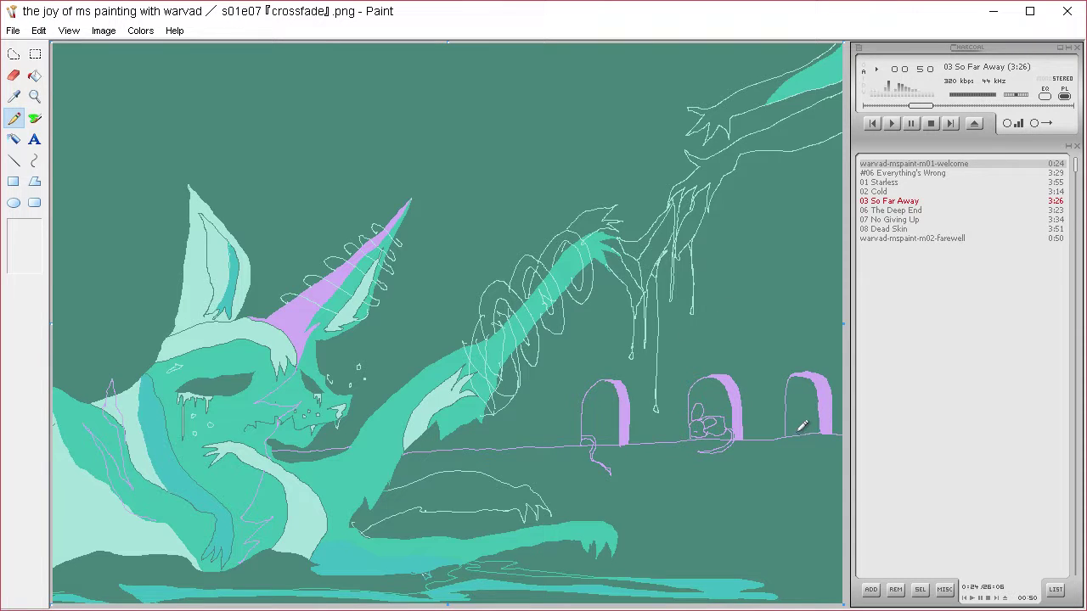
mouse_move(796, 425)
mouse_down()
mouse_move(814, 407)
mouse_move(809, 389)
mouse_move(821, 400)
mouse_move(798, 393)
mouse_move(812, 425)
mouse_move(798, 407)
mouse_move(822, 421)
mouse_move(794, 432)
mouse_move(811, 429)
mouse_up()
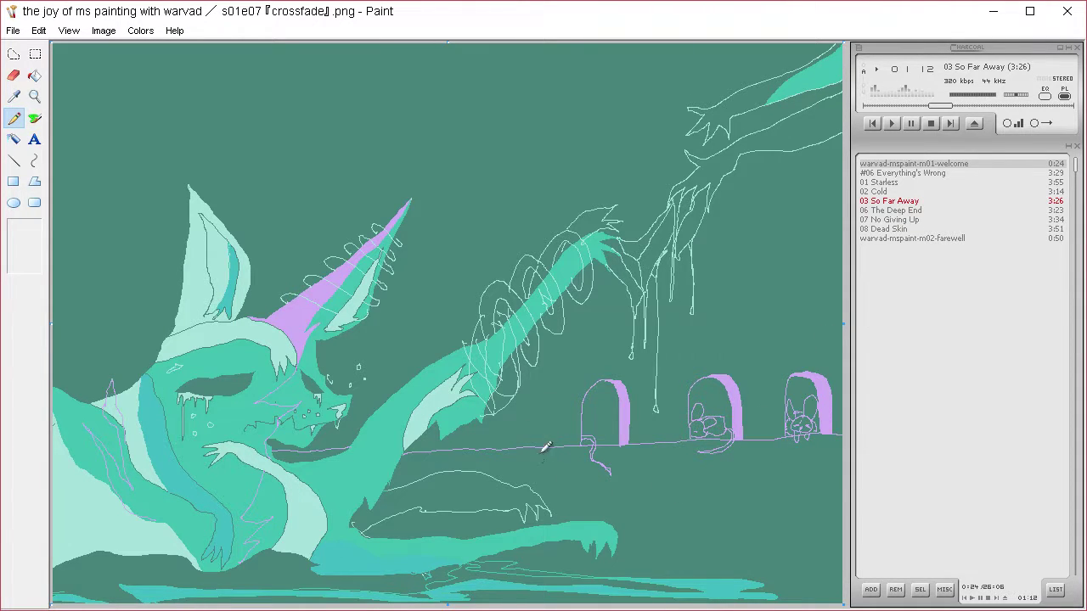
Pencil a lavender long-eared figure sitting beside the doorway nearest the raised arm, its tail trailing along the ground.
mouse_move(541, 428)
mouse_down()
mouse_move(566, 400)
mouse_move(563, 416)
mouse_move(535, 420)
mouse_move(549, 403)
mouse_move(530, 430)
mouse_move(553, 421)
mouse_move(551, 464)
mouse_move(543, 443)
mouse_move(541, 470)
mouse_move(549, 458)
mouse_move(537, 455)
mouse_move(536, 470)
mouse_move(548, 467)
mouse_move(532, 457)
mouse_move(524, 465)
mouse_move(558, 457)
mouse_move(597, 475)
mouse_up()
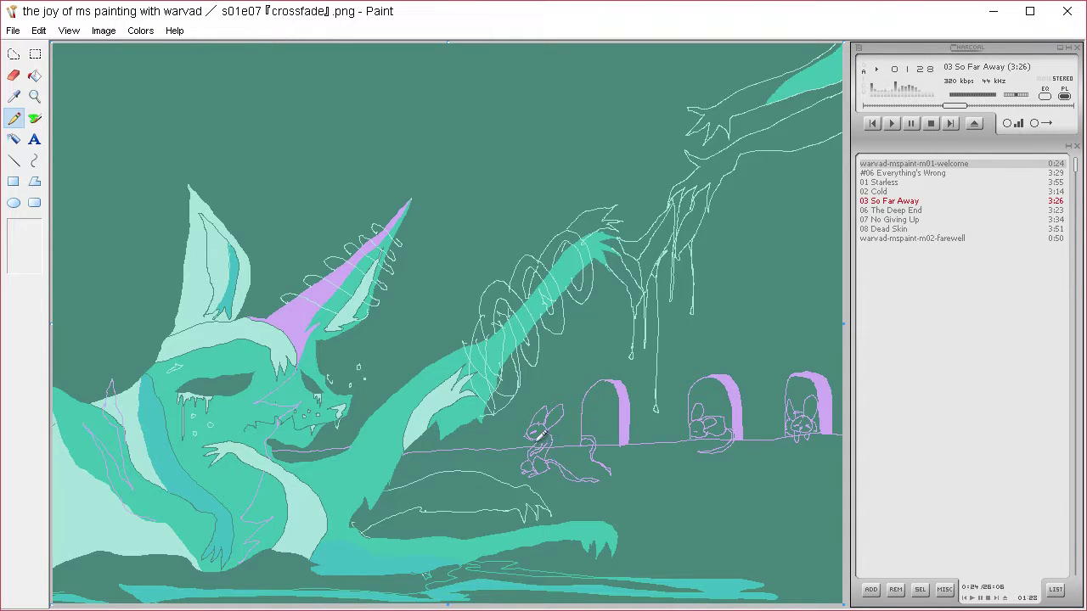
mouse_move(535, 441)
mouse_down()
mouse_move(523, 453)
mouse_move(551, 439)
mouse_up()
drag(529, 456, 542, 468)
Pencil one lavender big-eared figure draped over the uppermost reaching arm and another perched between the creature's ears.
mouse_move(732, 96)
mouse_down()
mouse_move(728, 73)
mouse_move(747, 70)
mouse_move(745, 88)
mouse_move(741, 66)
mouse_move(719, 53)
mouse_move(748, 73)
mouse_move(734, 75)
mouse_up()
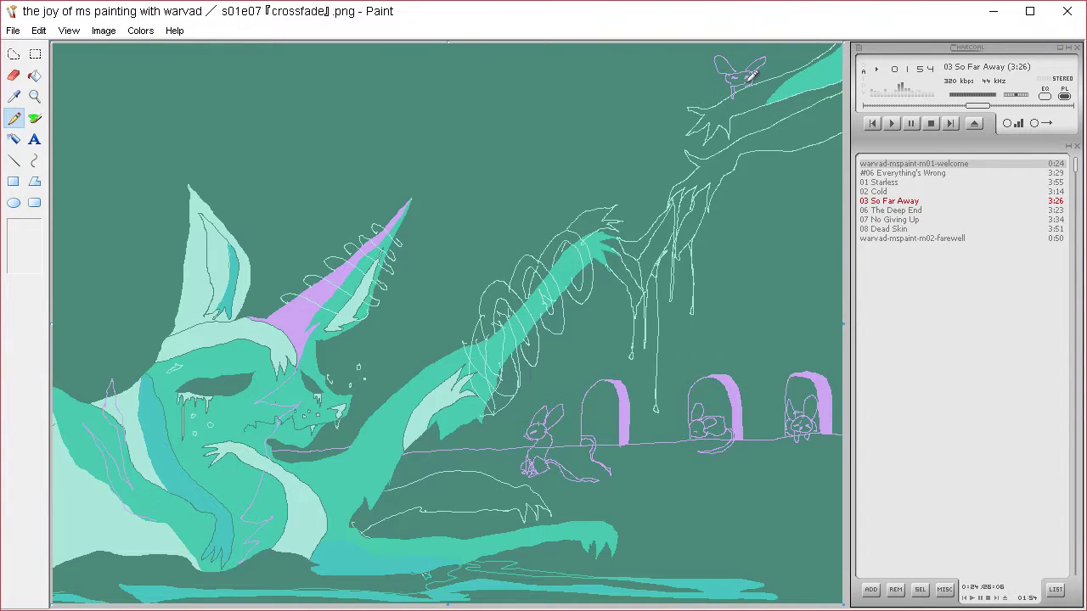
mouse_move(751, 76)
mouse_down()
mouse_move(761, 113)
mouse_move(751, 108)
mouse_move(749, 121)
mouse_move(771, 109)
mouse_move(756, 141)
mouse_up()
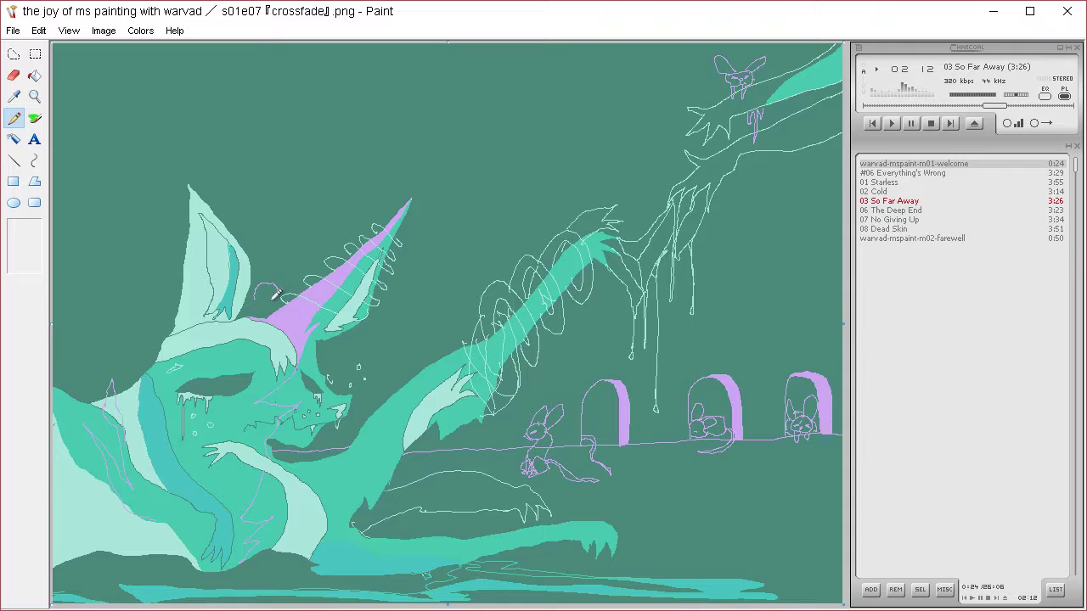
mouse_move(252, 301)
mouse_down()
mouse_move(253, 316)
mouse_move(269, 306)
mouse_move(270, 316)
mouse_up()
mouse_move(264, 277)
mouse_down()
mouse_move(272, 257)
mouse_move(280, 276)
mouse_move(297, 278)
mouse_move(268, 291)
mouse_move(277, 290)
mouse_up()
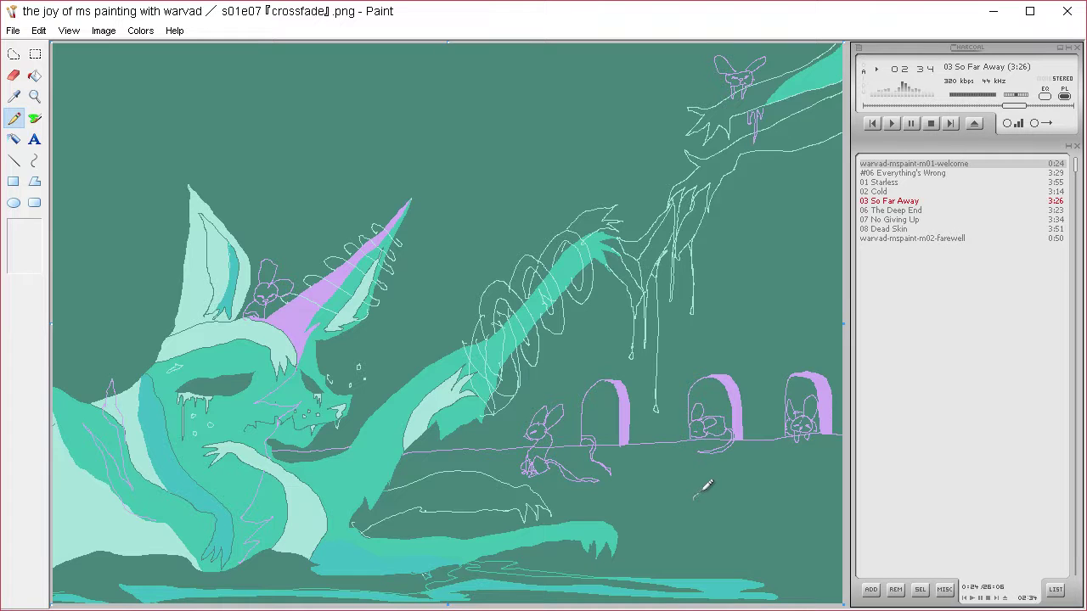
Pencil a lavender big-eared figure crawling on the ground below the doorways and another leaning over the back of the creature's neck.
drag(695, 496, 718, 503)
drag(694, 485, 709, 503)
drag(705, 462, 713, 481)
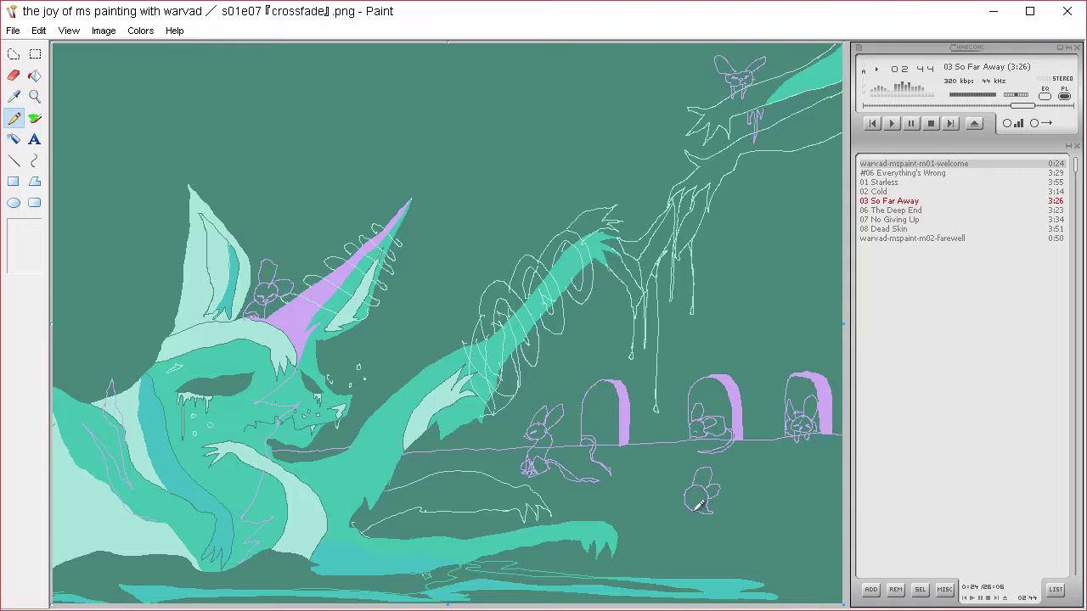
drag(705, 524, 719, 492)
drag(664, 508, 646, 507)
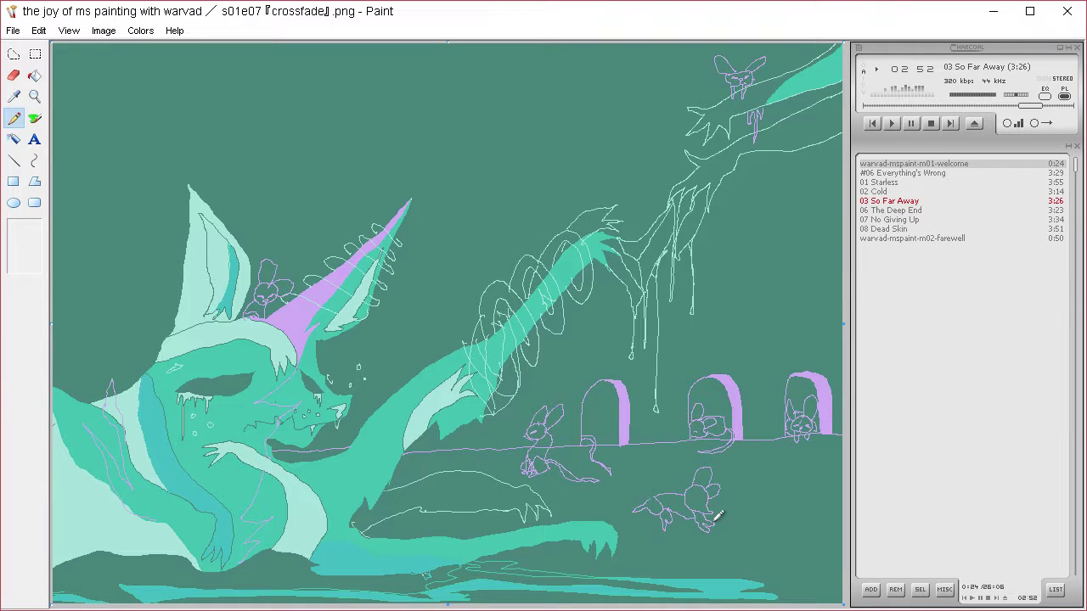
drag(657, 496, 616, 495)
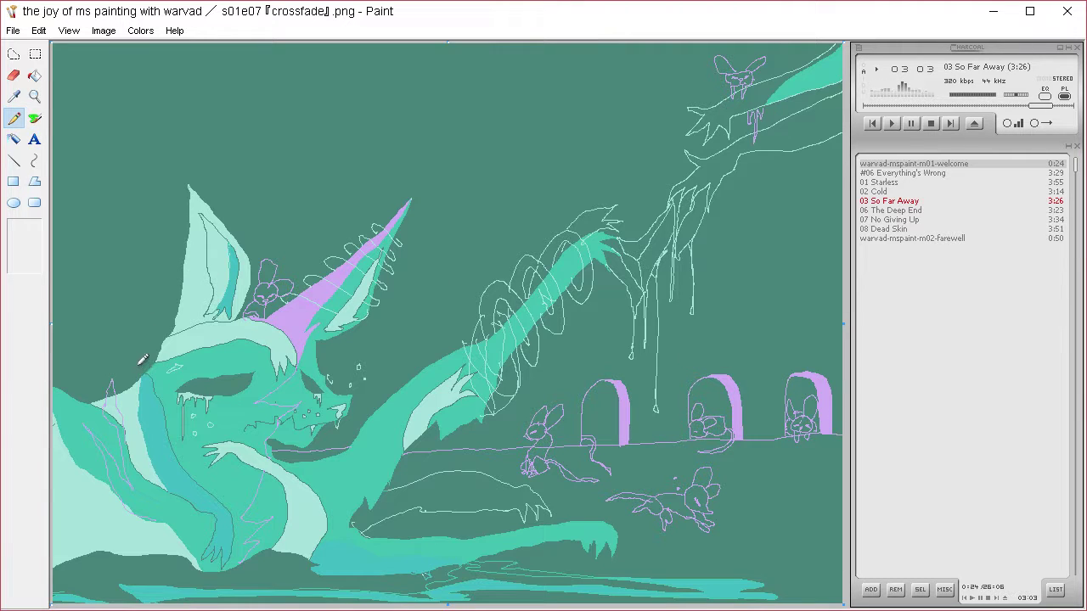
mouse_move(138, 365)
mouse_down()
mouse_move(124, 376)
mouse_move(143, 376)
mouse_move(142, 357)
mouse_up()
mouse_move(139, 355)
mouse_down()
mouse_move(162, 347)
mouse_move(106, 363)
mouse_move(146, 384)
mouse_move(139, 396)
mouse_move(143, 379)
mouse_up()
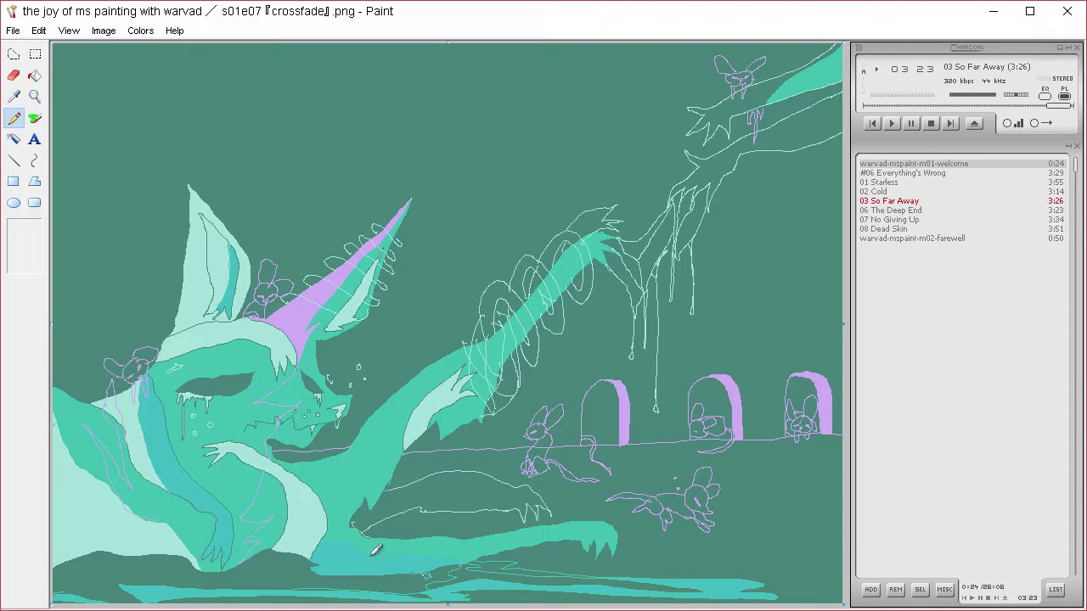
Sample the eyelid green, darken it to red 52, green 95, blue 89, and add it to the custom colors.
click(13, 96)
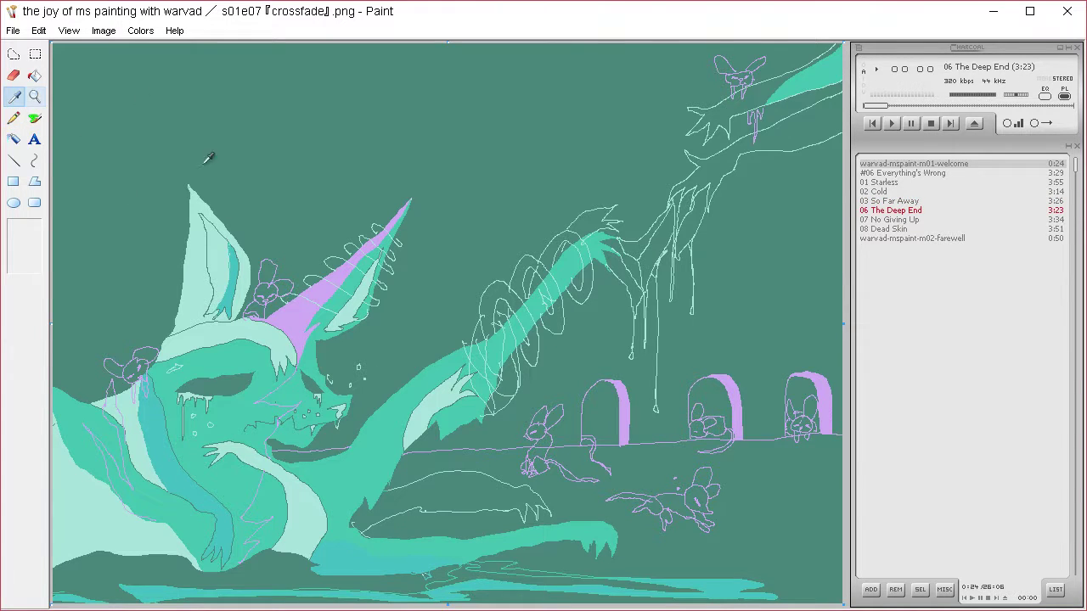
click(240, 386)
click(140, 31)
click(176, 56)
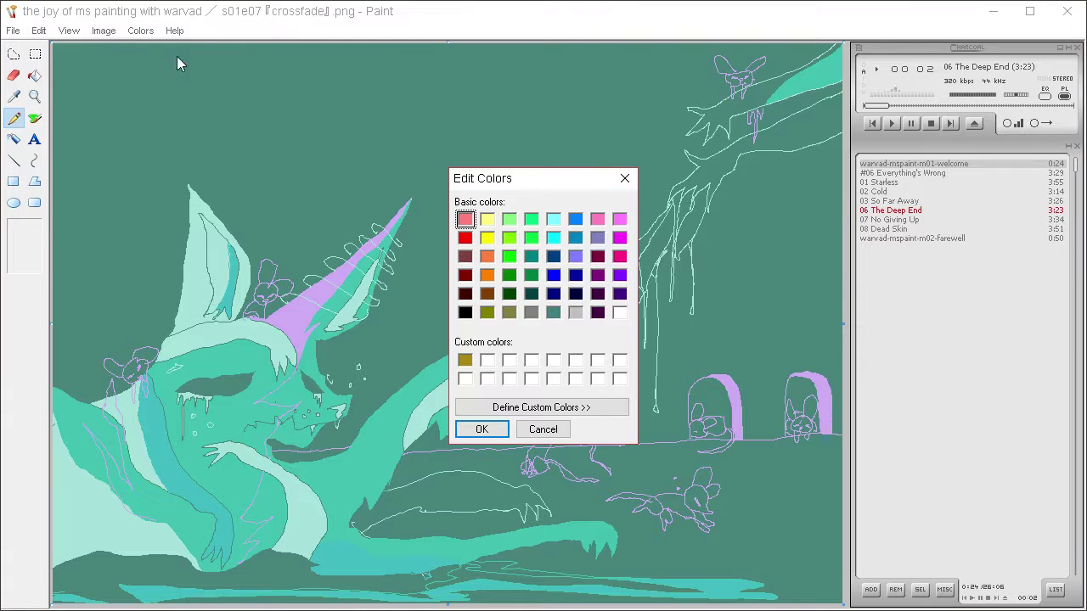
click(578, 407)
drag(820, 300, 819, 311)
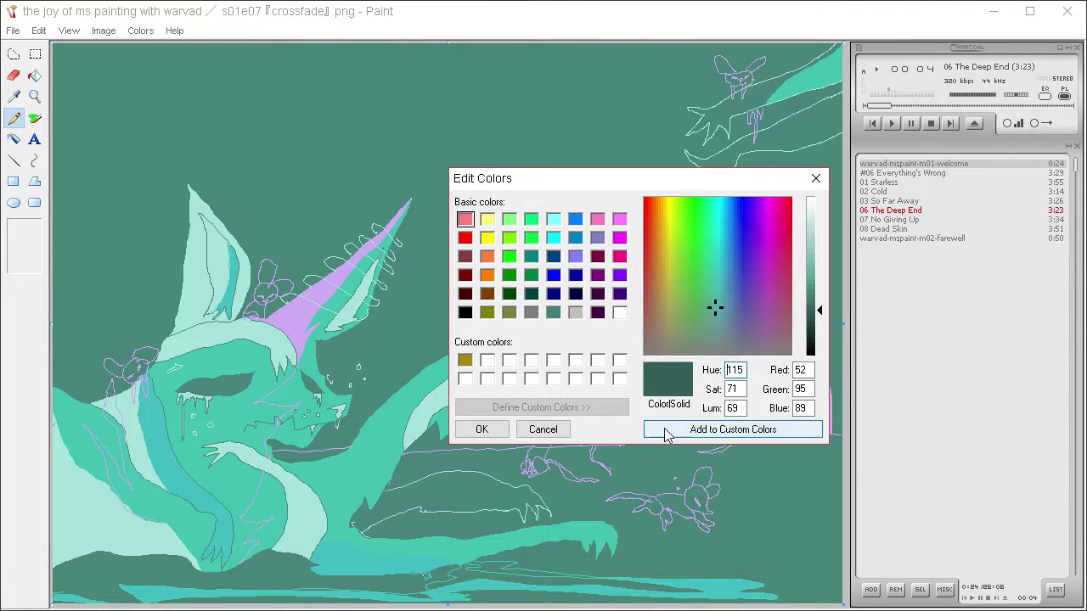
click(668, 431)
click(482, 430)
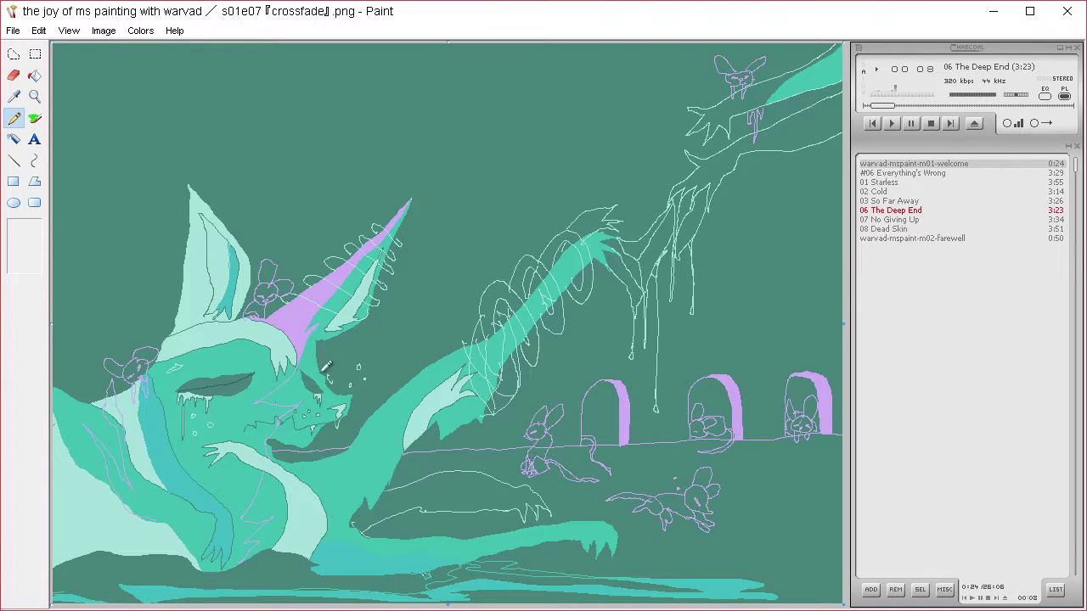
Divide both of the creature's eyelids with dark green pencil lines and fill their upper parts with dark green.
drag(303, 371, 320, 390)
click(34, 75)
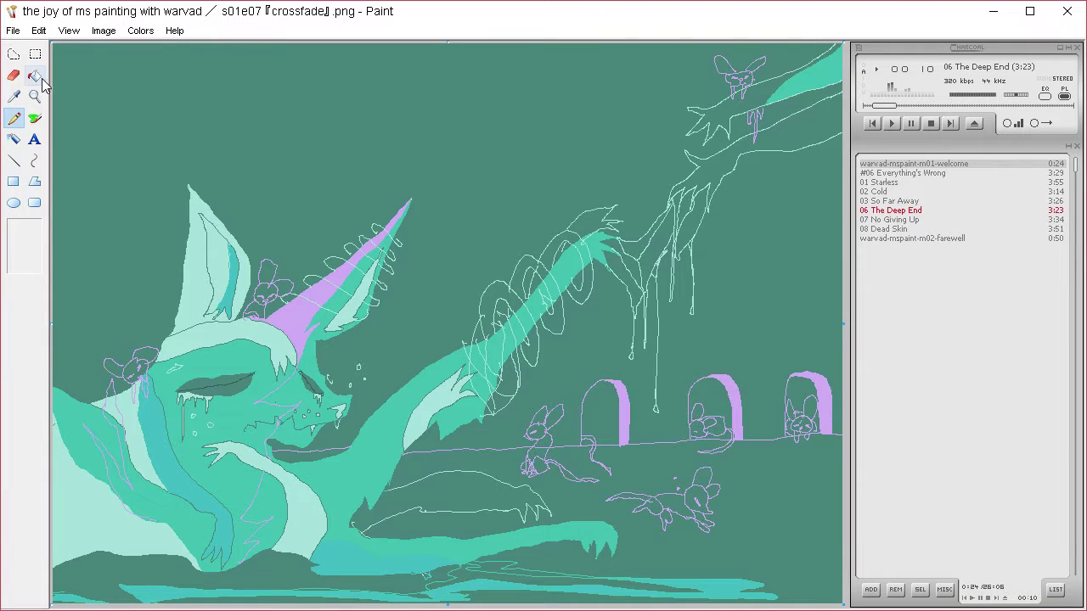
click(227, 383)
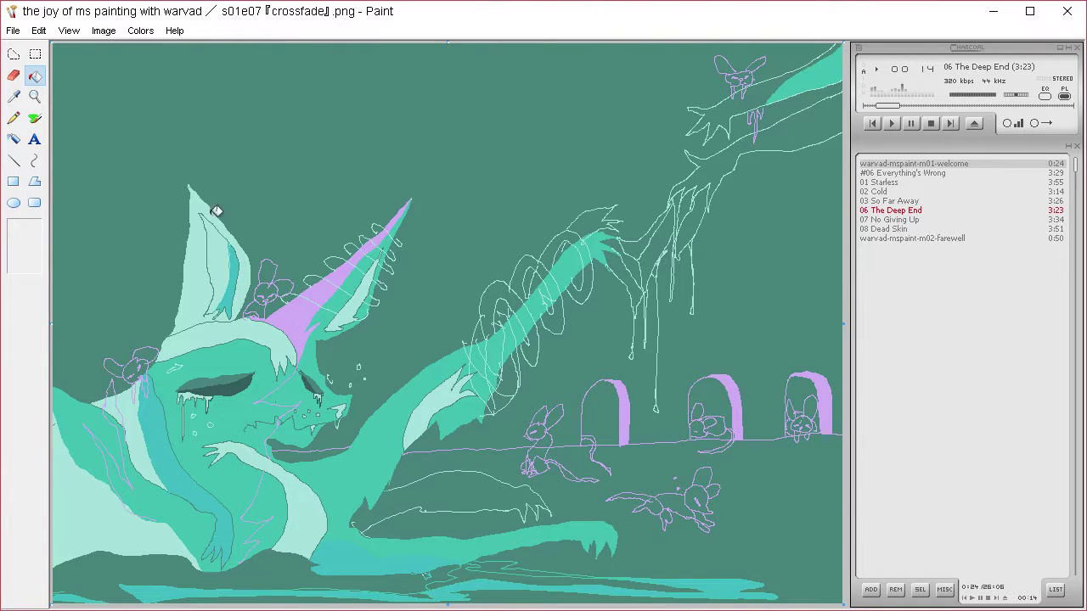
key(ctrl+z)
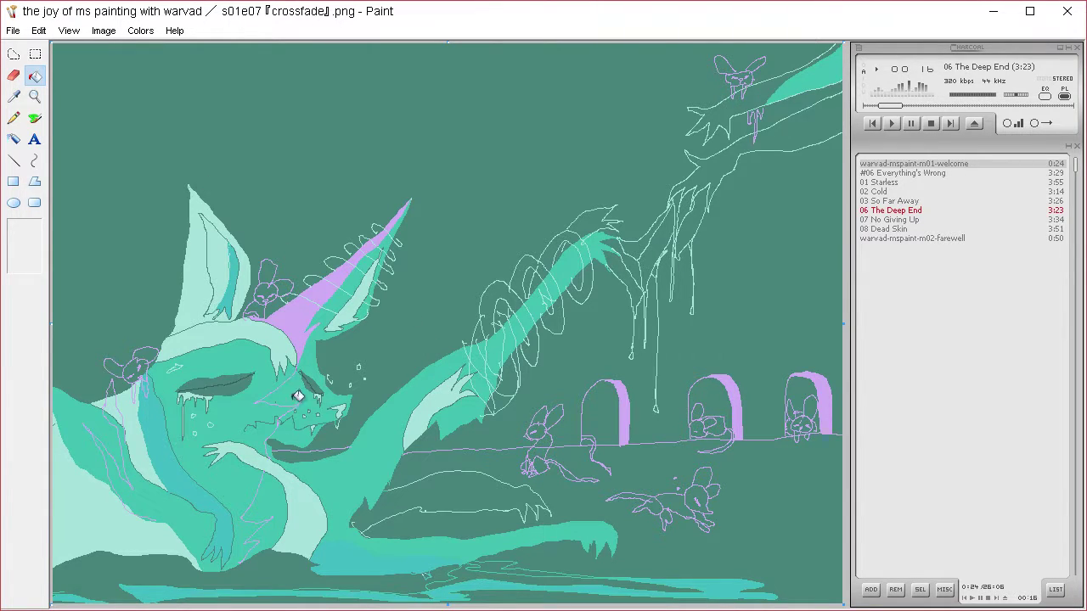
click(239, 376)
click(325, 380)
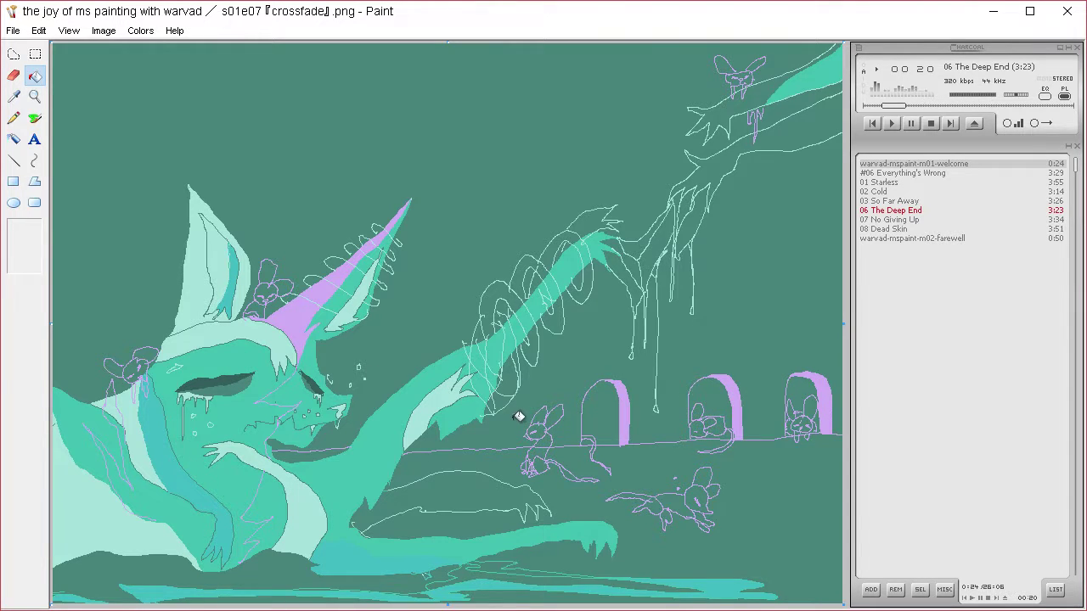
Outline a jagged shadow at the base inside the creature's upright pale ear and fill it with dark green.
click(13, 118)
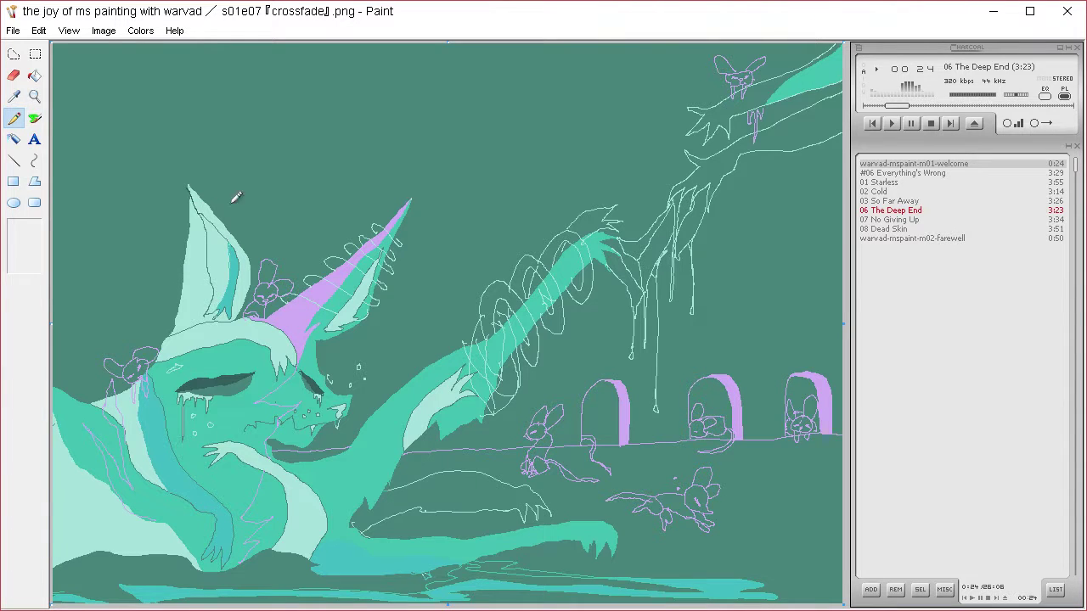
mouse_move(221, 288)
mouse_down()
mouse_move(226, 256)
mouse_move(240, 297)
mouse_up()
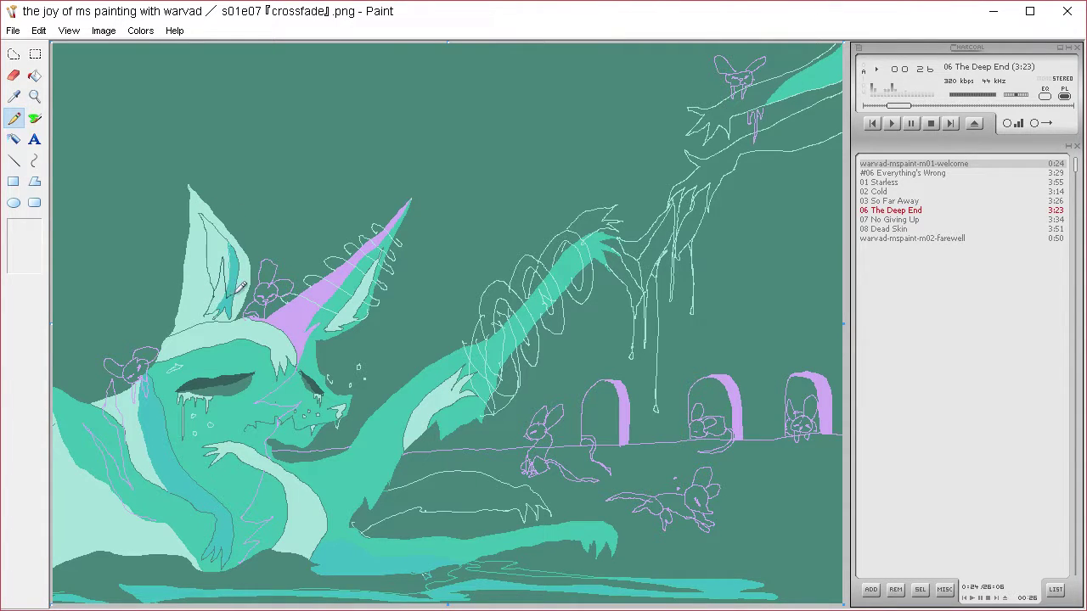
click(35, 76)
click(231, 309)
click(219, 276)
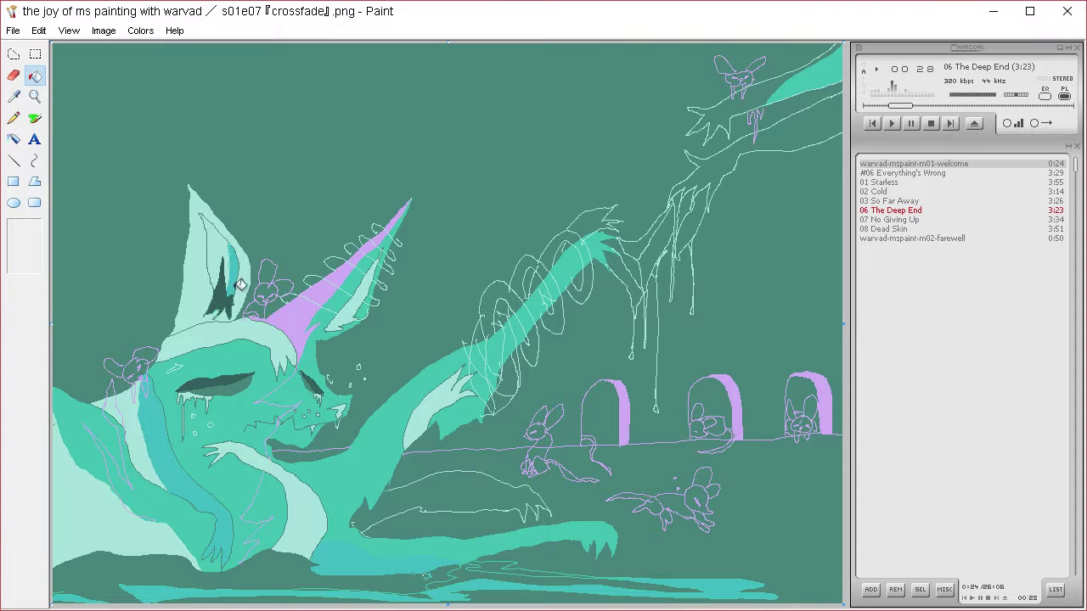
Outline a jagged shadow across the chest, raised arm's base and top of the resting arm, and fill it with dark green.
click(14, 118)
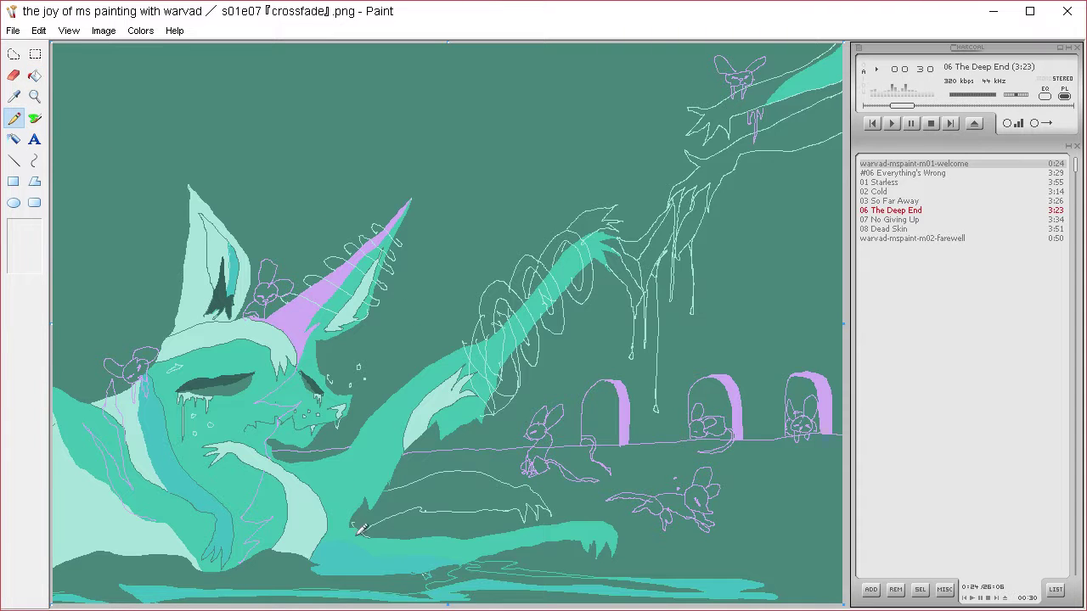
mouse_move(396, 459)
mouse_down()
mouse_move(334, 496)
mouse_move(235, 520)
mouse_move(288, 517)
mouse_move(342, 559)
mouse_move(451, 542)
mouse_up()
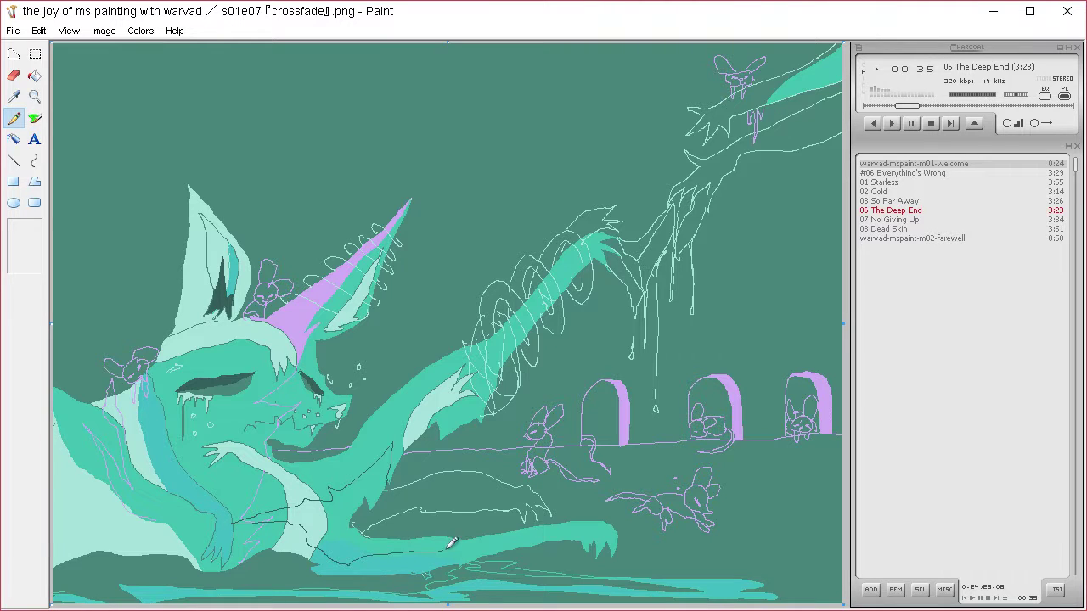
click(34, 75)
click(353, 509)
click(319, 524)
click(284, 513)
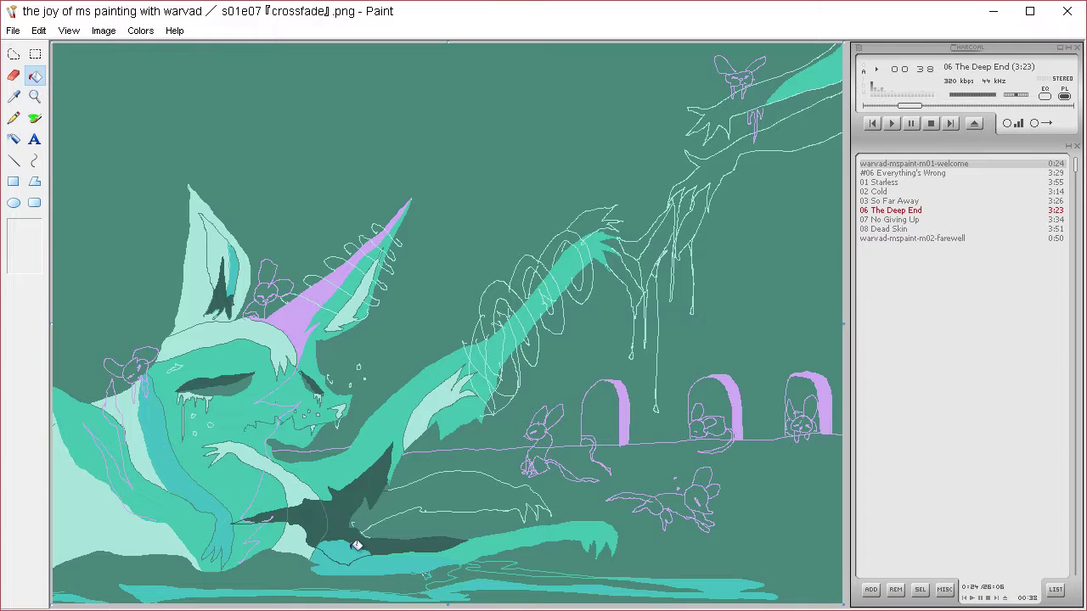
click(357, 547)
Outline a jagged shadow along the underside of the creature's belly and lower body, and fill it with dark green.
click(15, 119)
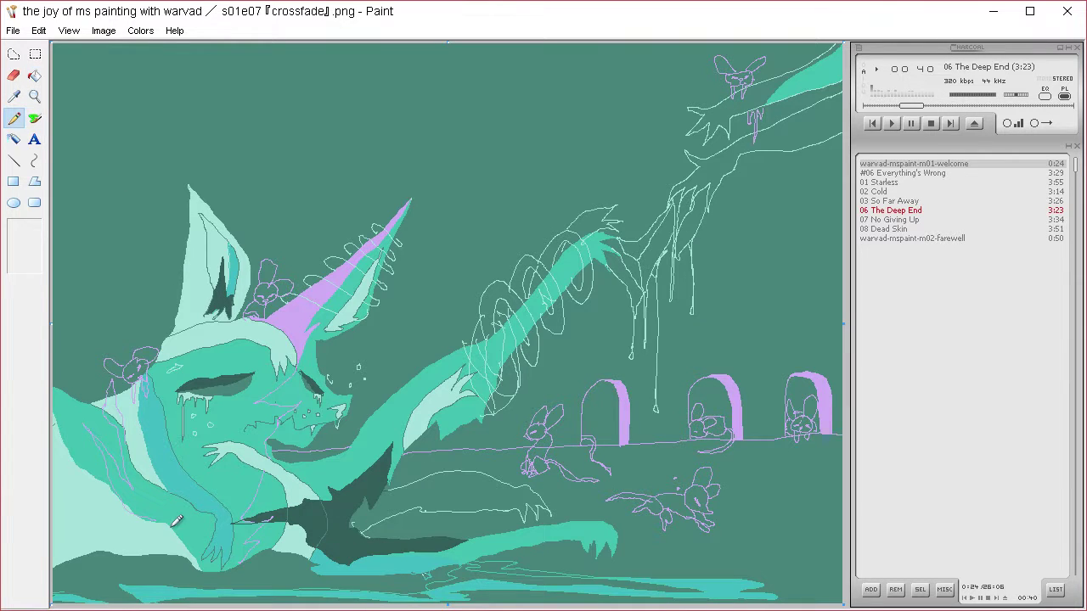
mouse_move(209, 548)
mouse_down()
mouse_move(160, 500)
mouse_move(163, 511)
mouse_move(117, 518)
mouse_move(73, 501)
mouse_up()
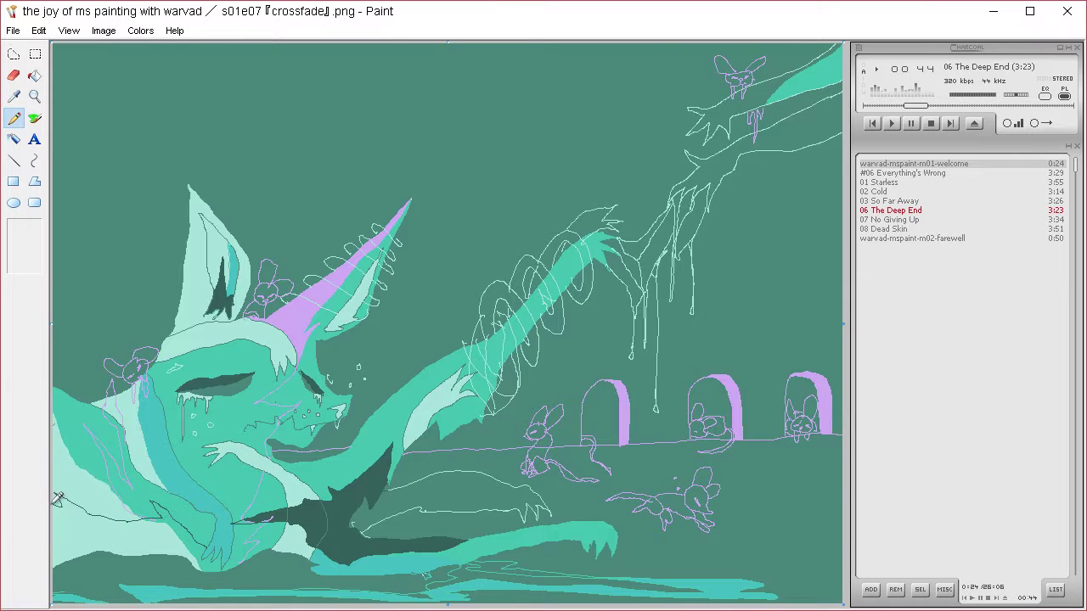
click(34, 75)
click(163, 532)
click(203, 544)
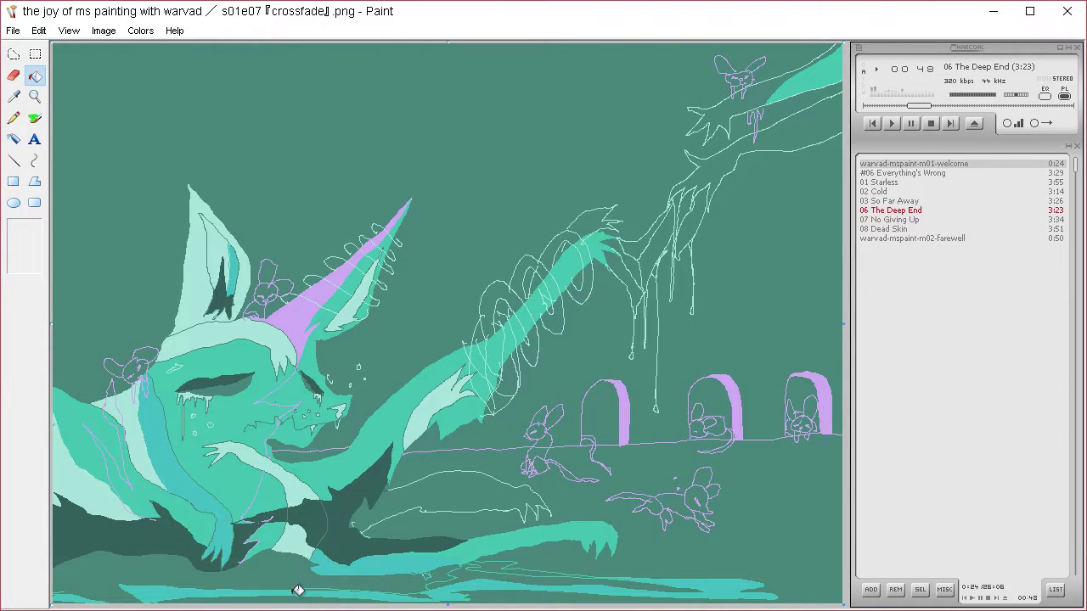
Pencil and fill dark green shading on the lower ends and upper inner edges of the loops around the raised arm.
click(13, 118)
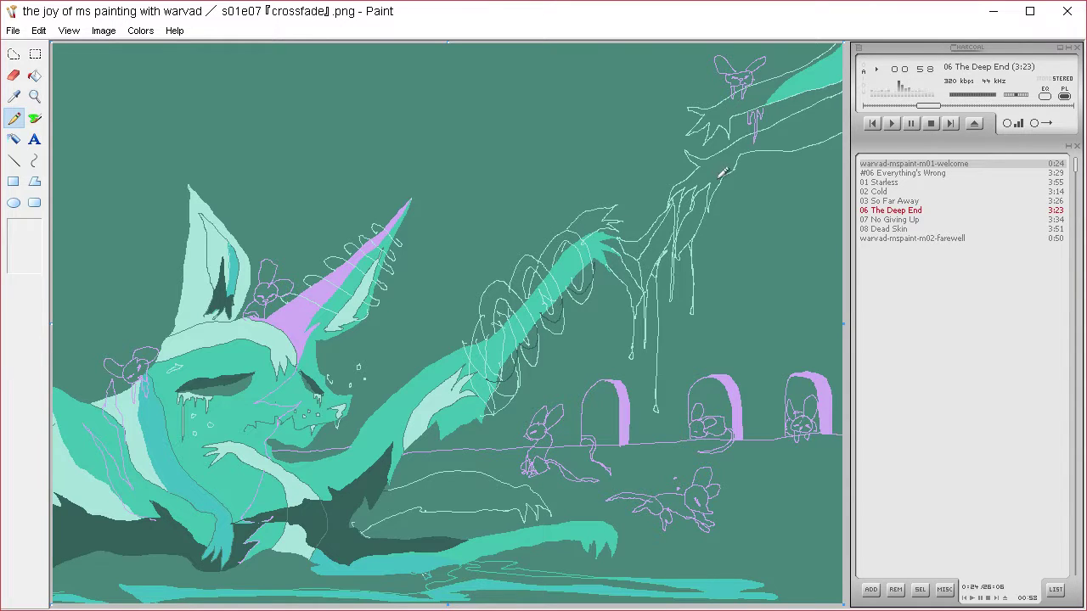
click(35, 75)
click(513, 385)
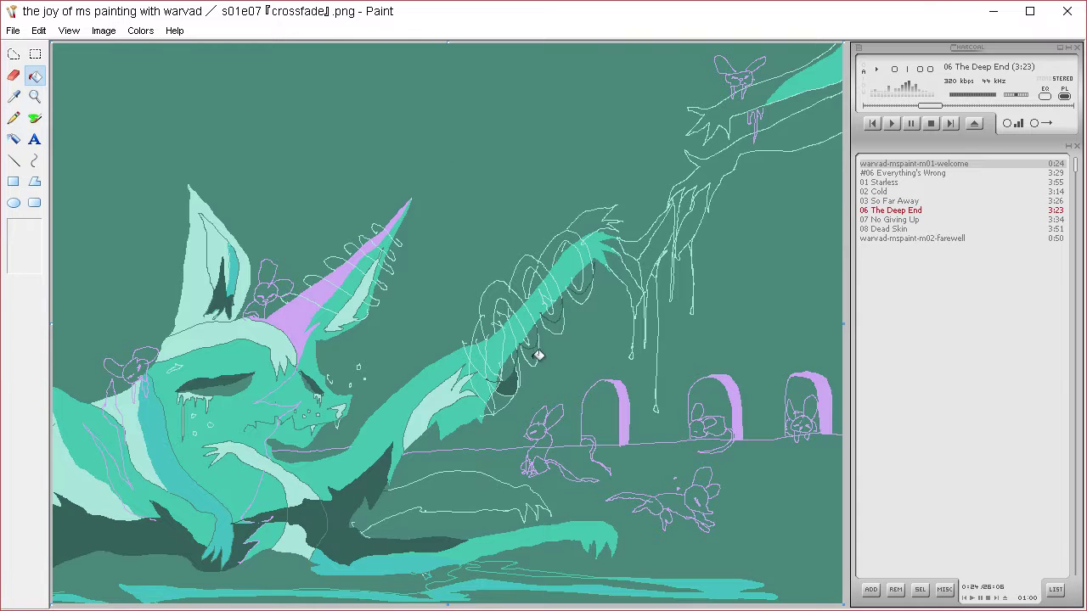
click(535, 355)
click(562, 318)
click(584, 294)
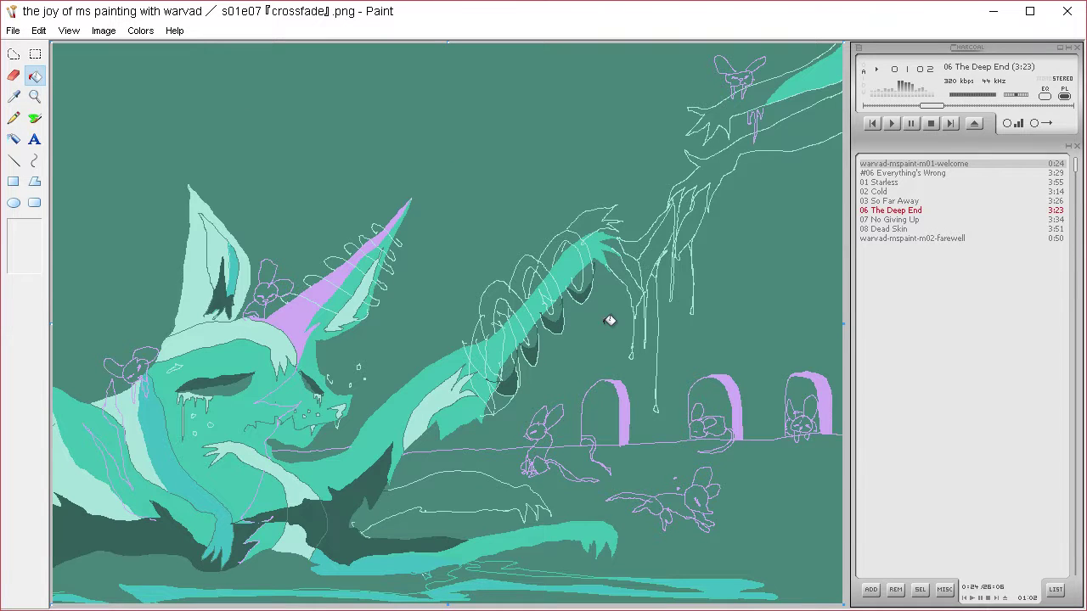
click(14, 118)
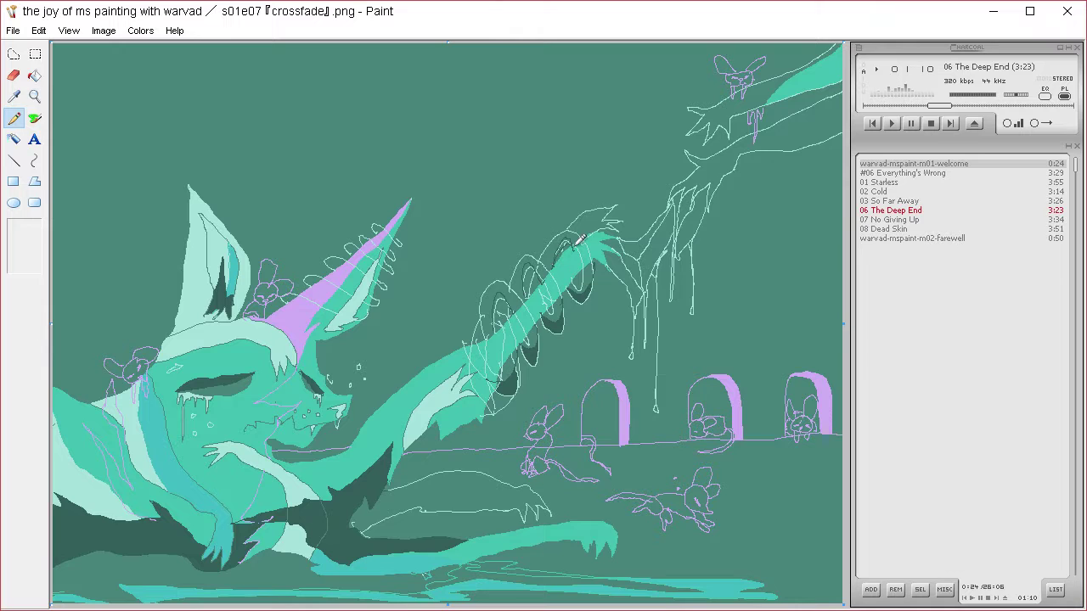
click(35, 75)
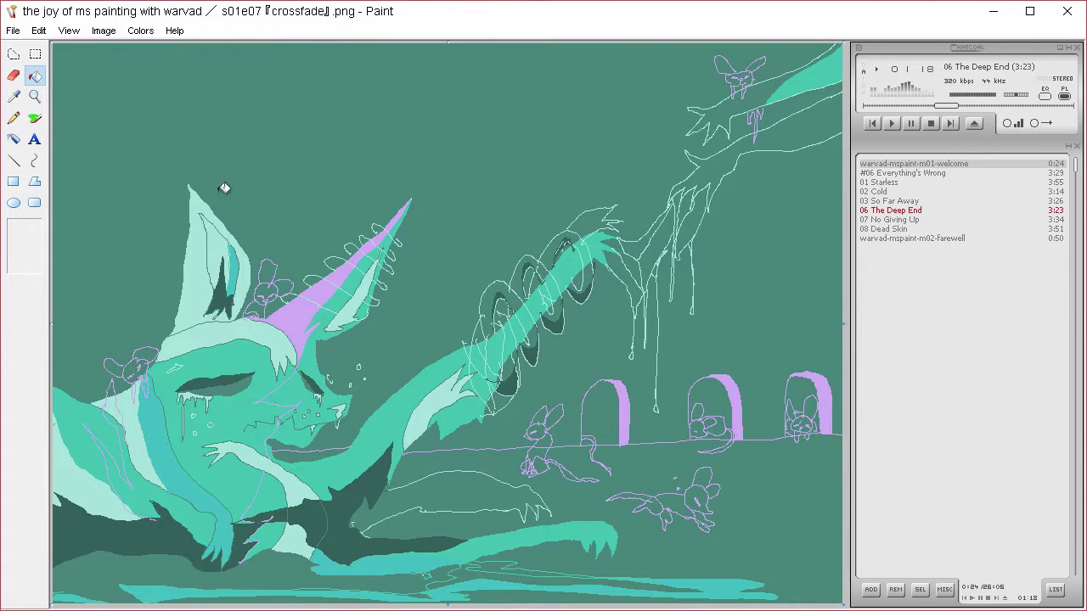
Outline a shadow at the base inside the creature's lavender-edged tilted ear and fill it with dark green.
click(13, 118)
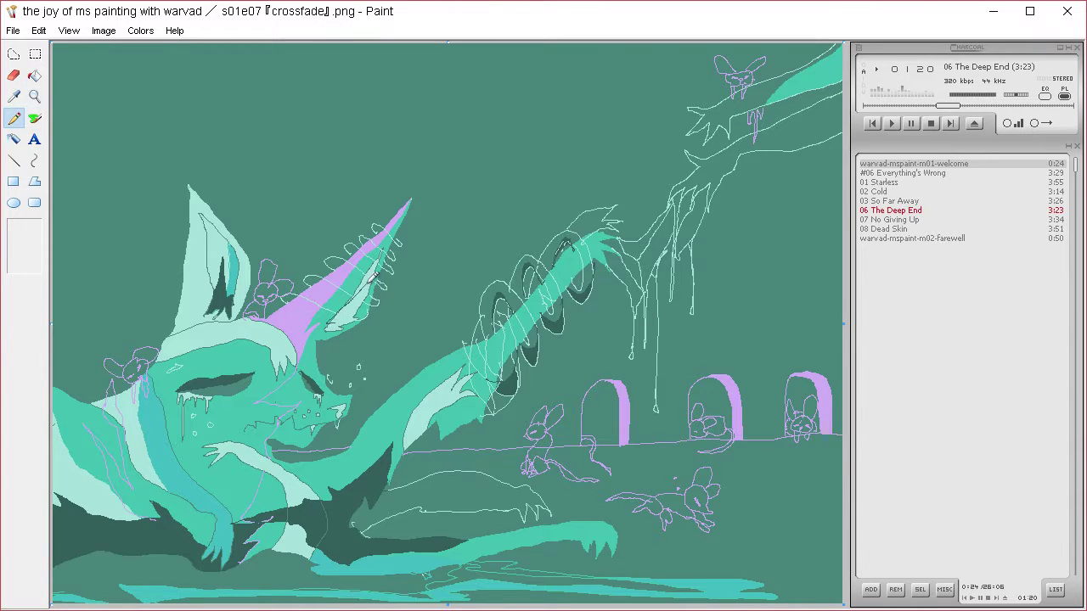
mouse_move(374, 277)
mouse_down()
mouse_move(343, 325)
mouse_move(333, 319)
mouse_move(341, 307)
mouse_up()
click(34, 76)
click(346, 315)
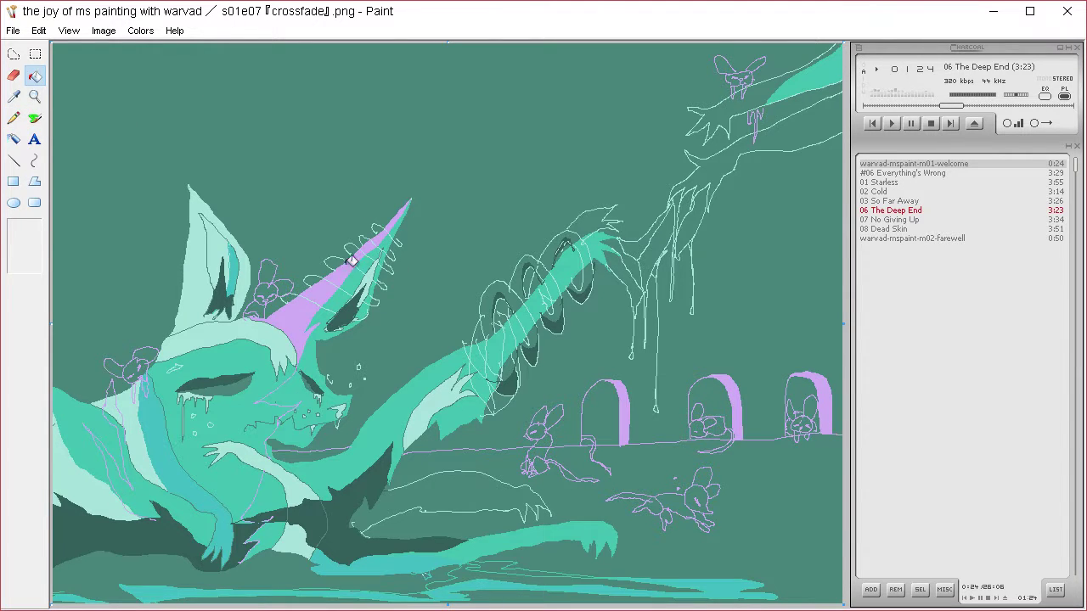
Outline a long, narrow shadow down the creature's hanging foreleg from shoulder to paw and fill it with dark green.
click(13, 118)
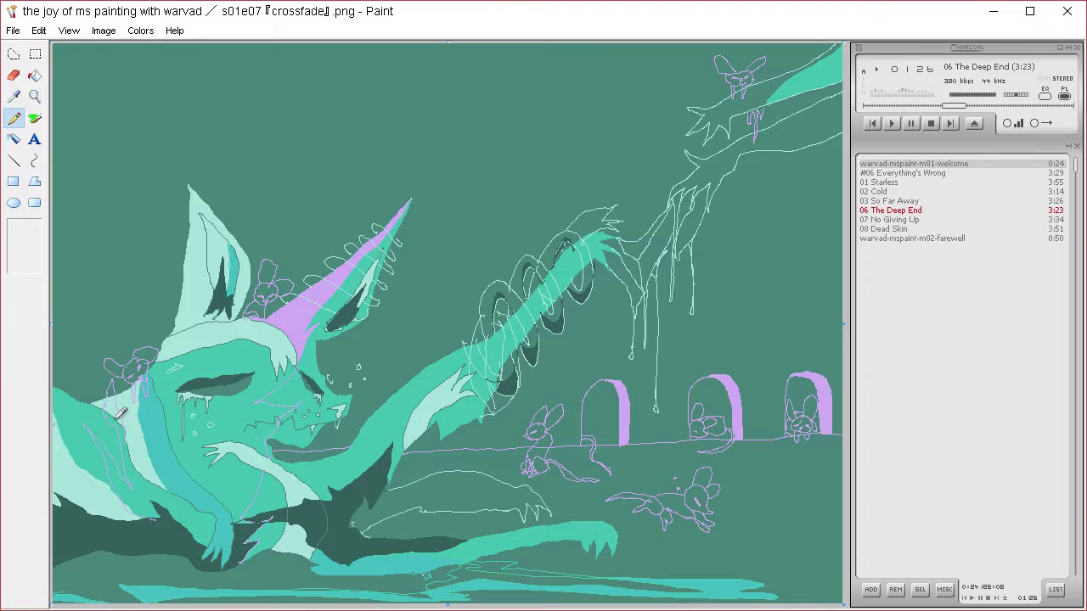
mouse_move(95, 399)
mouse_down()
mouse_move(146, 481)
mouse_move(197, 517)
mouse_move(208, 540)
mouse_up()
click(34, 75)
click(211, 525)
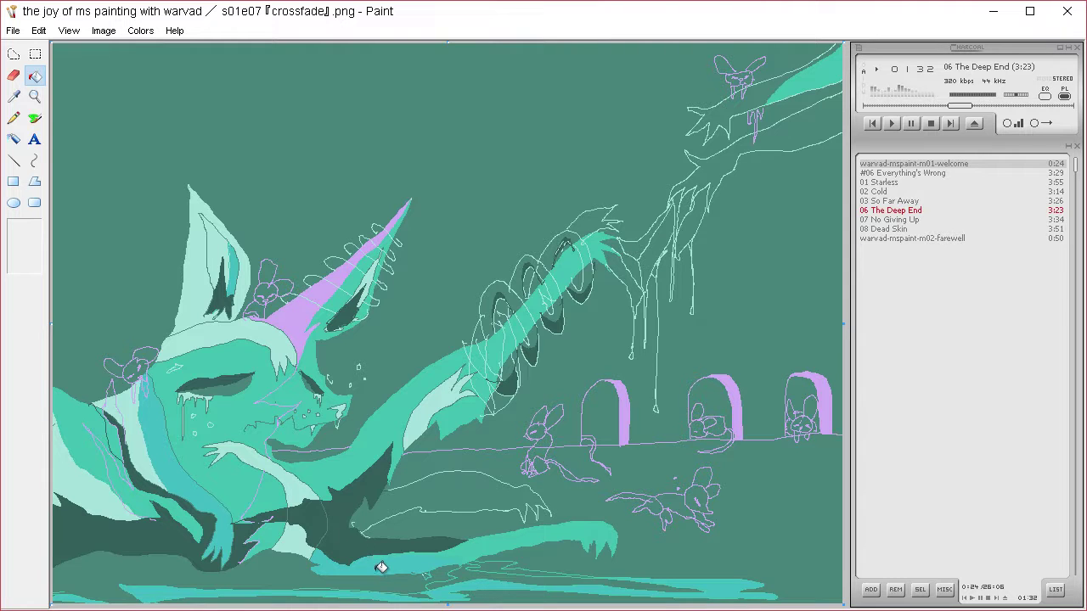
key(ctrl+z)
click(13, 118)
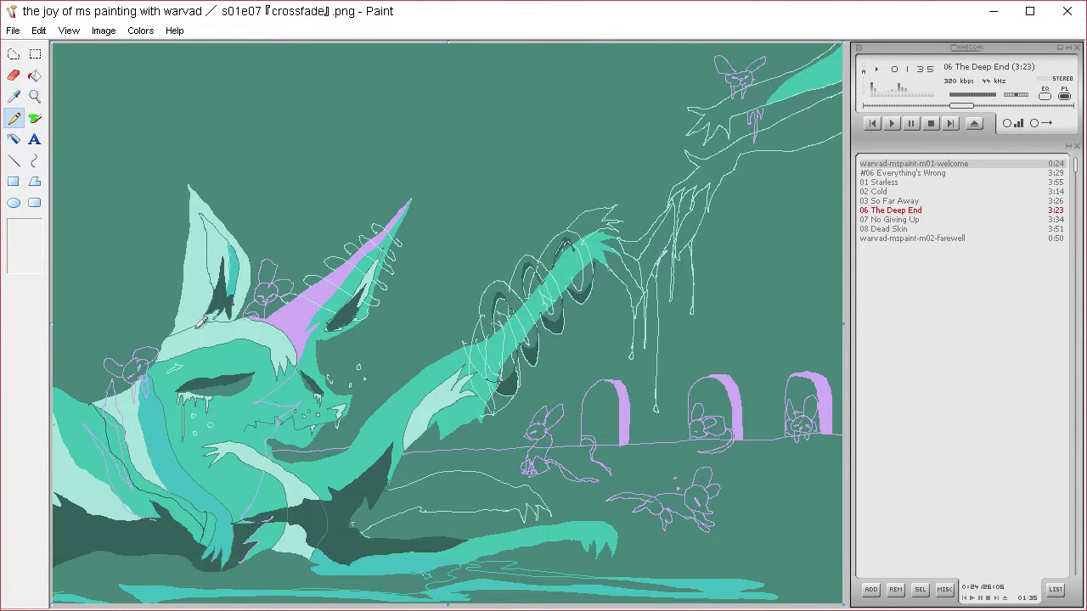
click(34, 76)
click(161, 486)
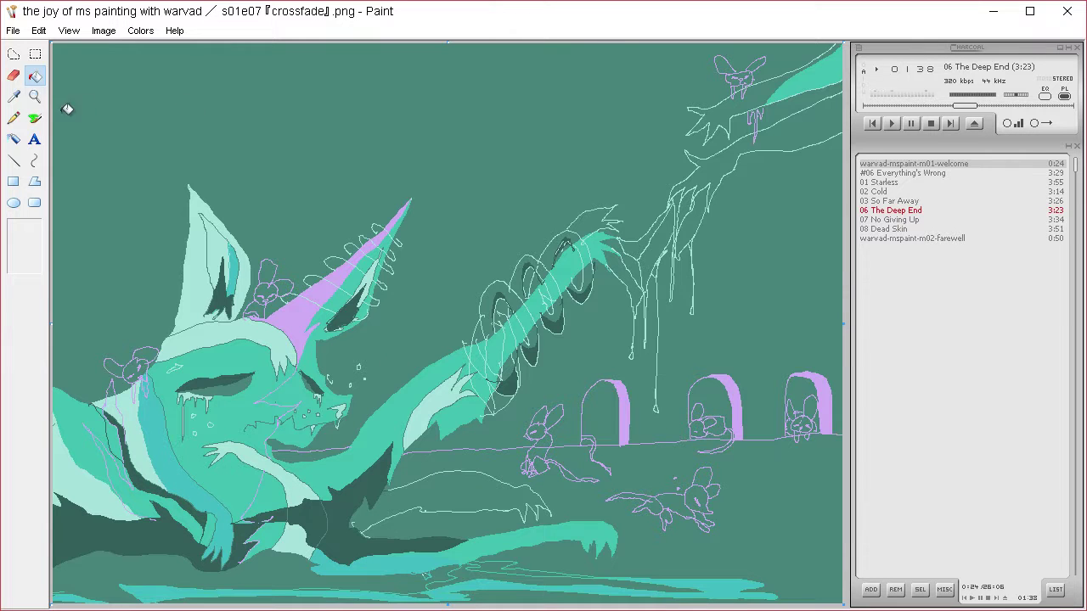
Outline a thin jagged shadow beneath the creature's cheek and mouth line and fill it with dark green.
click(14, 118)
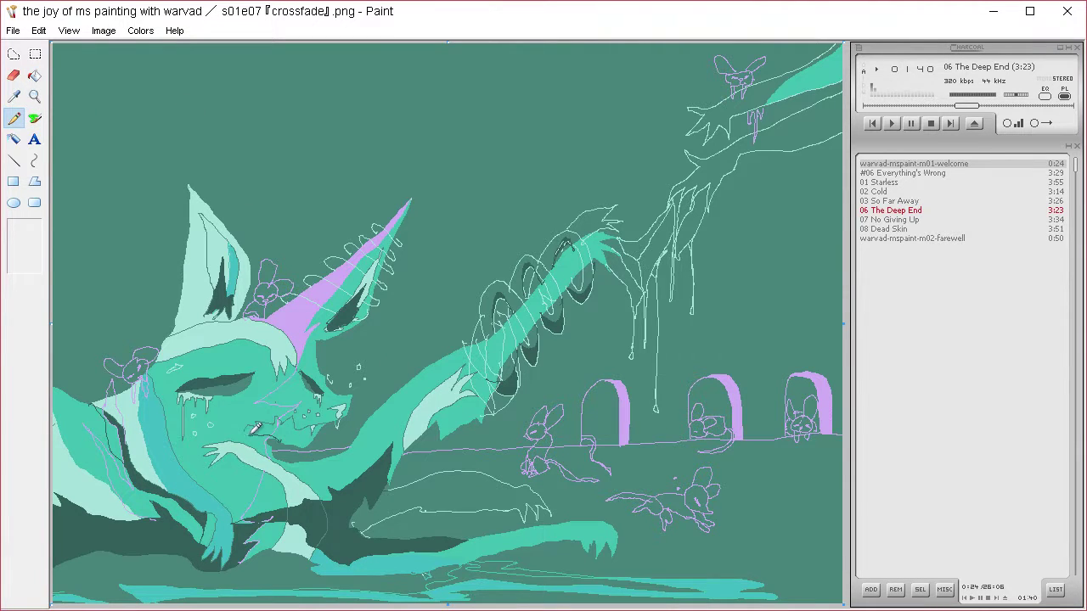
mouse_move(248, 429)
mouse_down()
mouse_move(183, 418)
mouse_move(212, 438)
mouse_move(268, 441)
mouse_up()
click(35, 76)
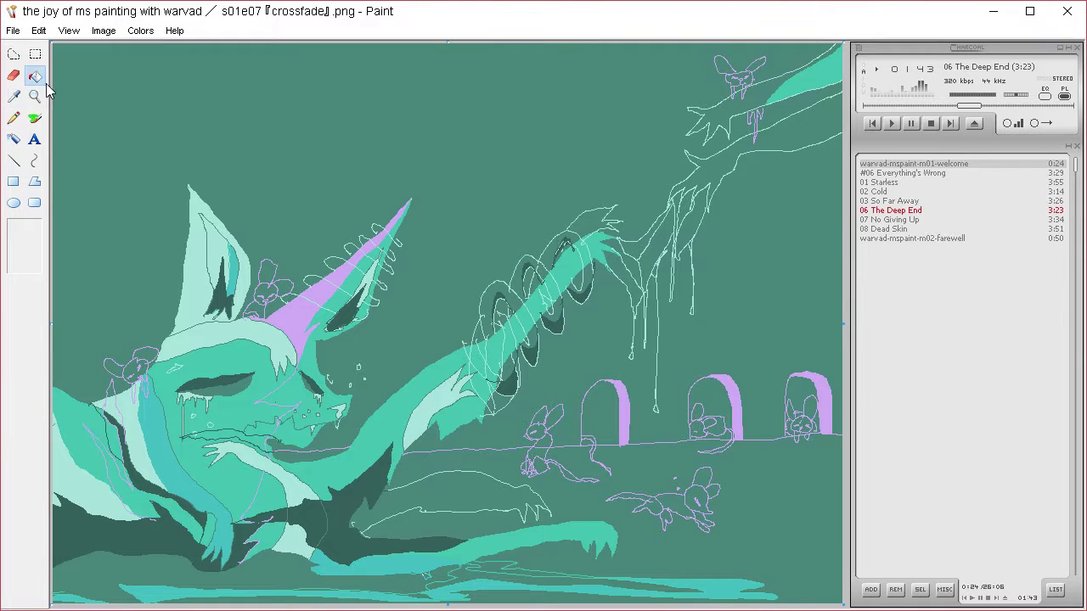
click(256, 440)
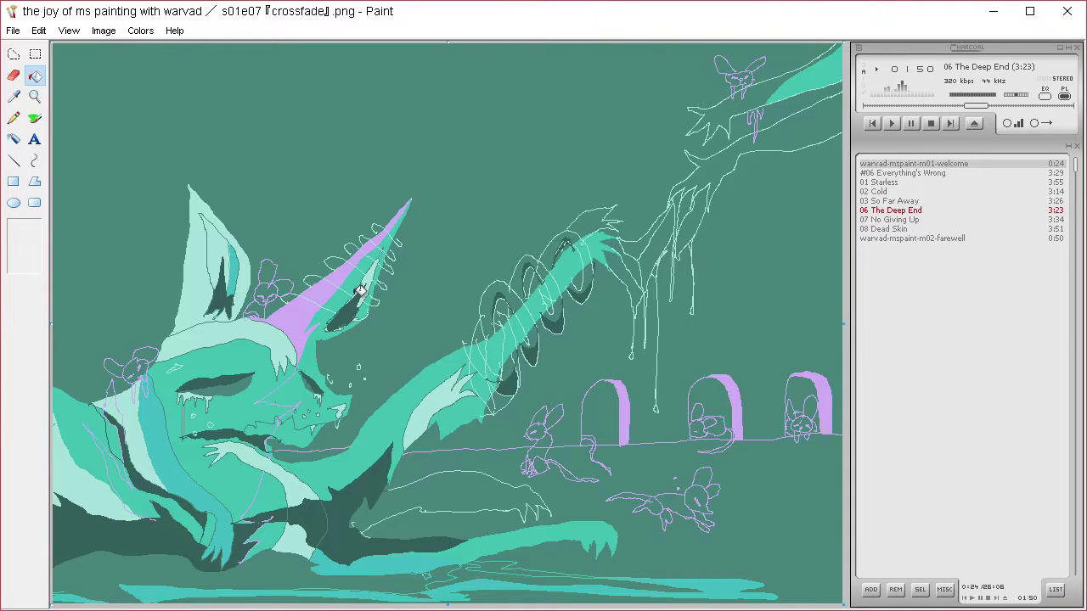
Sample the face's teal and touch up the chin edge at the end of the mouth shadow.
click(13, 118)
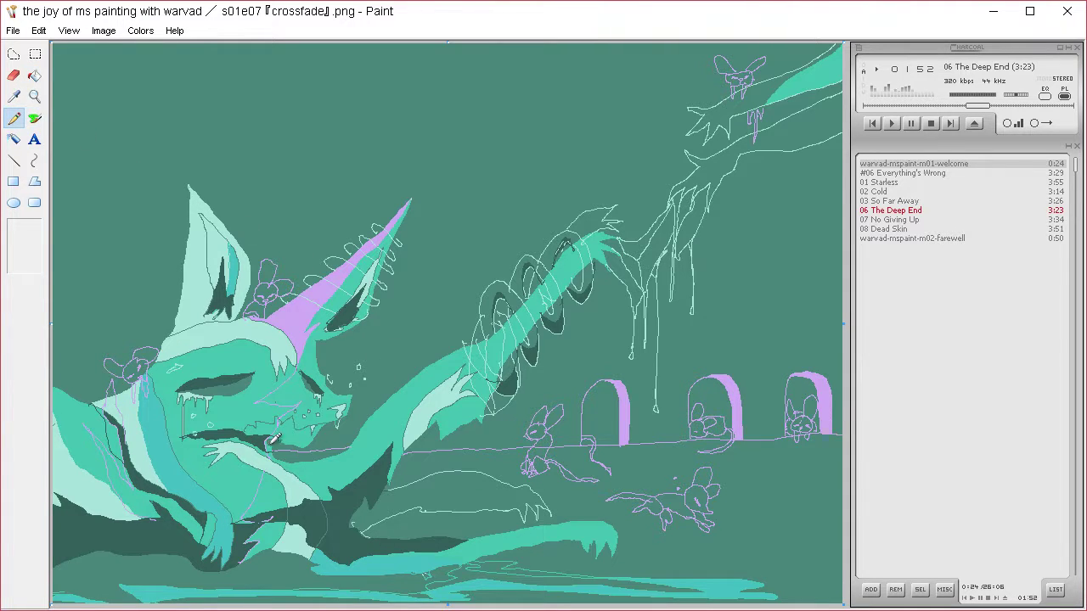
click(14, 97)
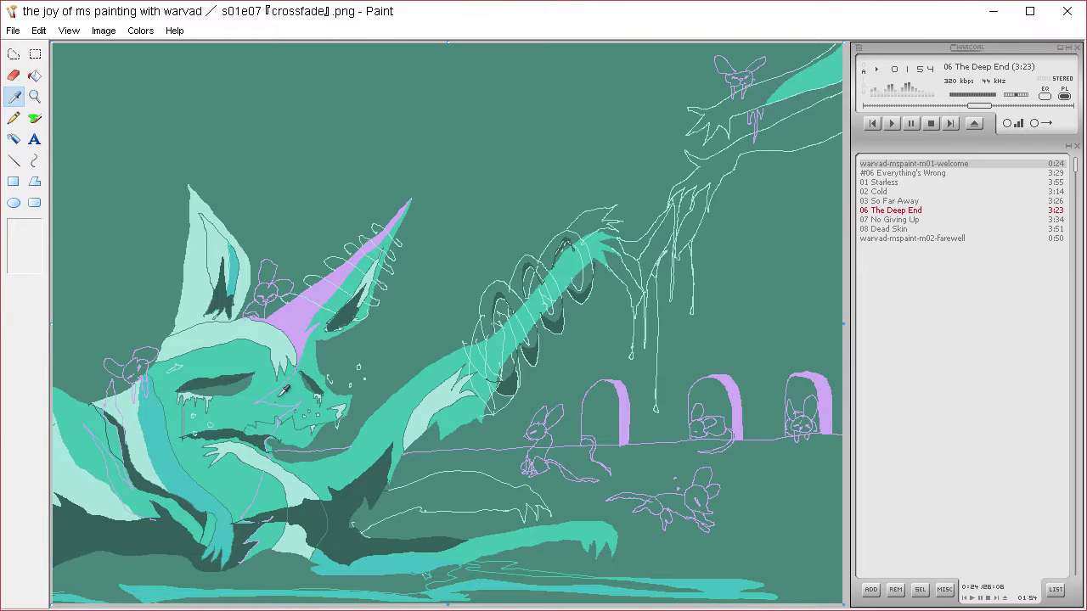
click(287, 435)
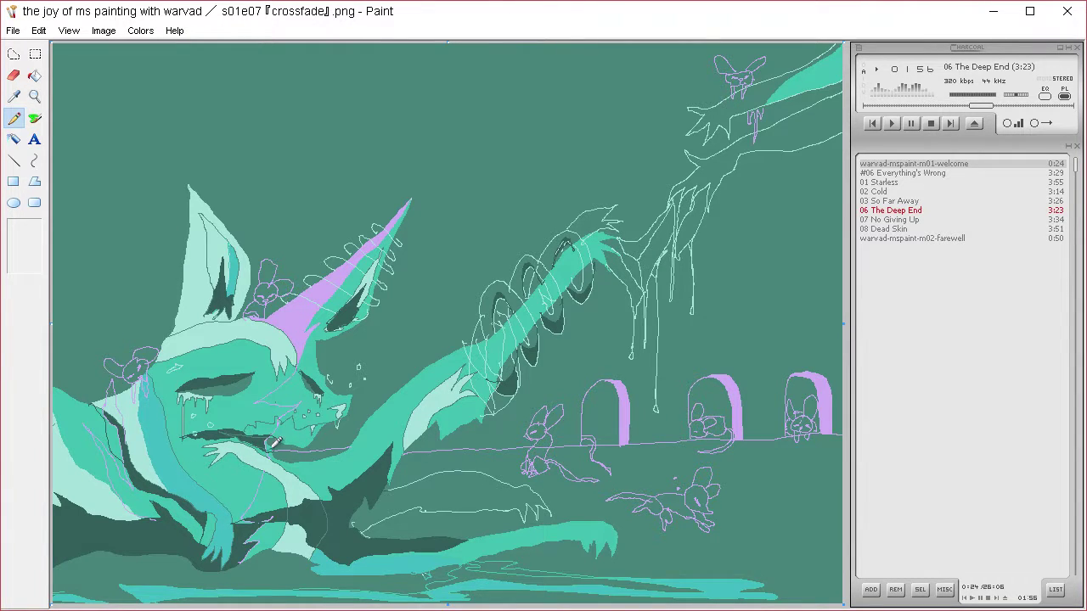
click(34, 75)
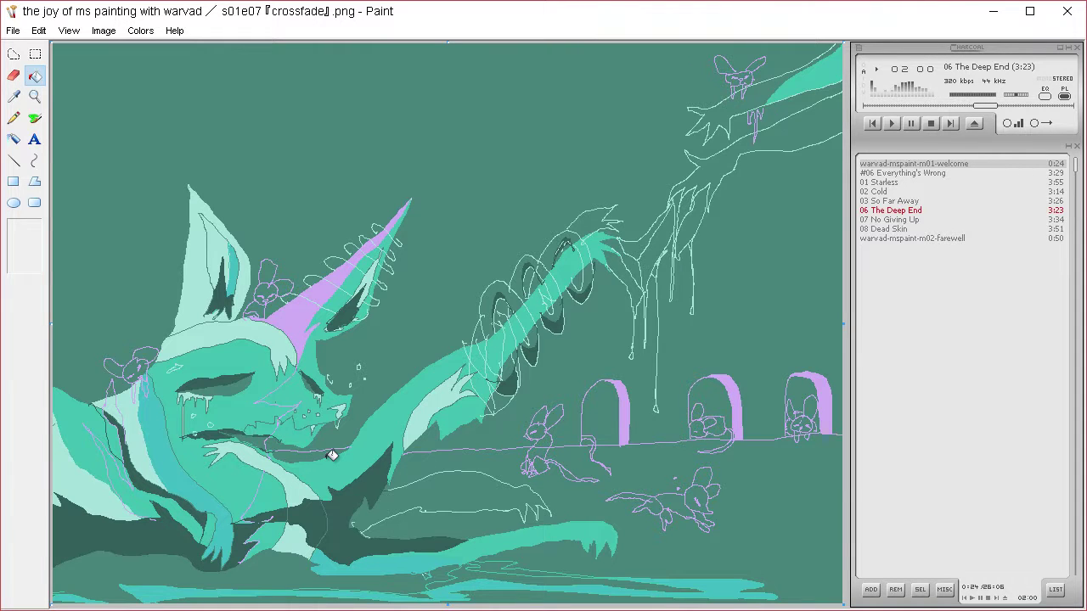
Sample the dark green, outline a shadow along the top of the creature's pale forelock, and fill it.
click(14, 96)
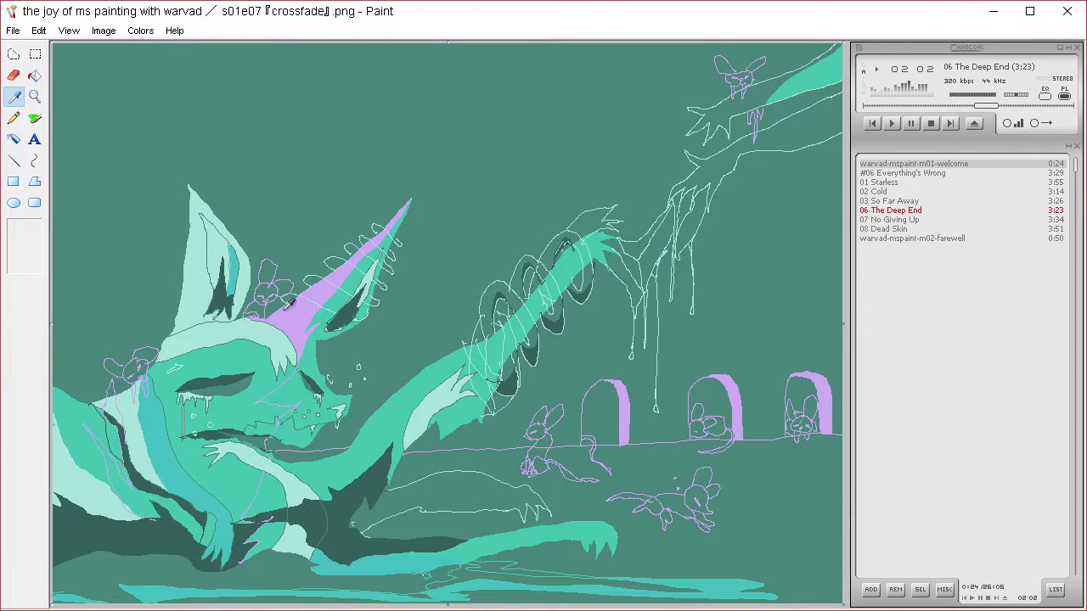
click(226, 297)
click(14, 118)
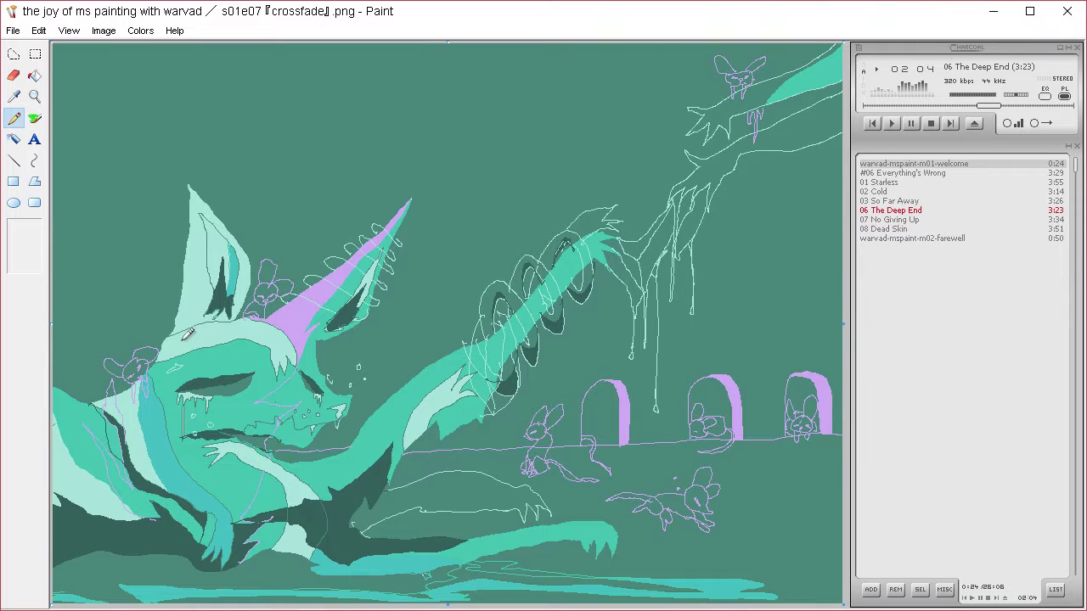
mouse_move(169, 337)
mouse_down()
mouse_move(270, 329)
mouse_move(286, 361)
mouse_move(289, 323)
mouse_up()
click(34, 75)
click(251, 322)
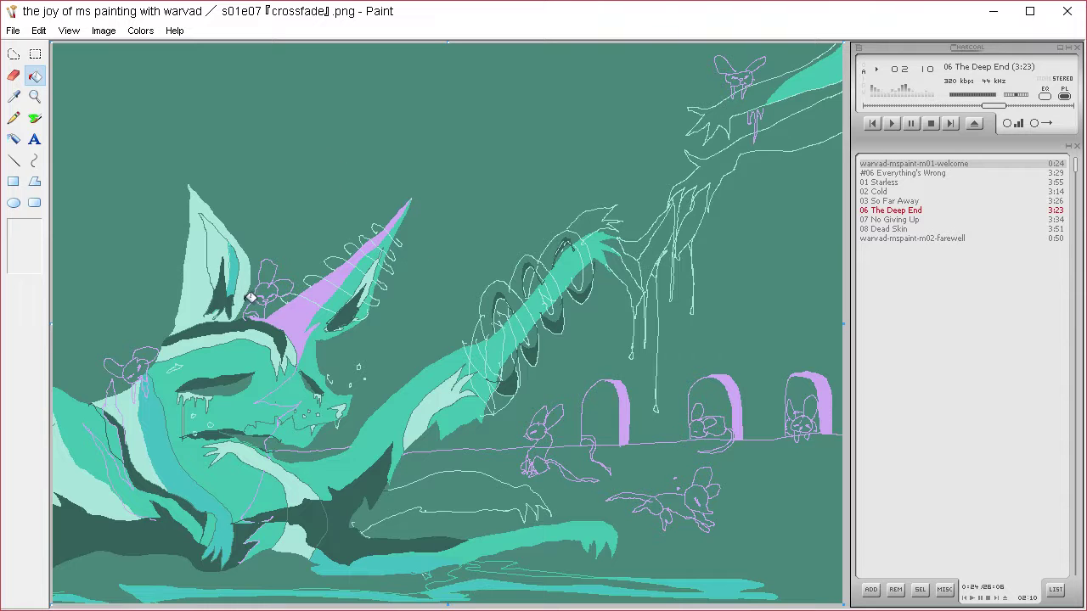
Outline shadows along the undersides and claws of the two reaching arms and fill them with dark green.
click(14, 118)
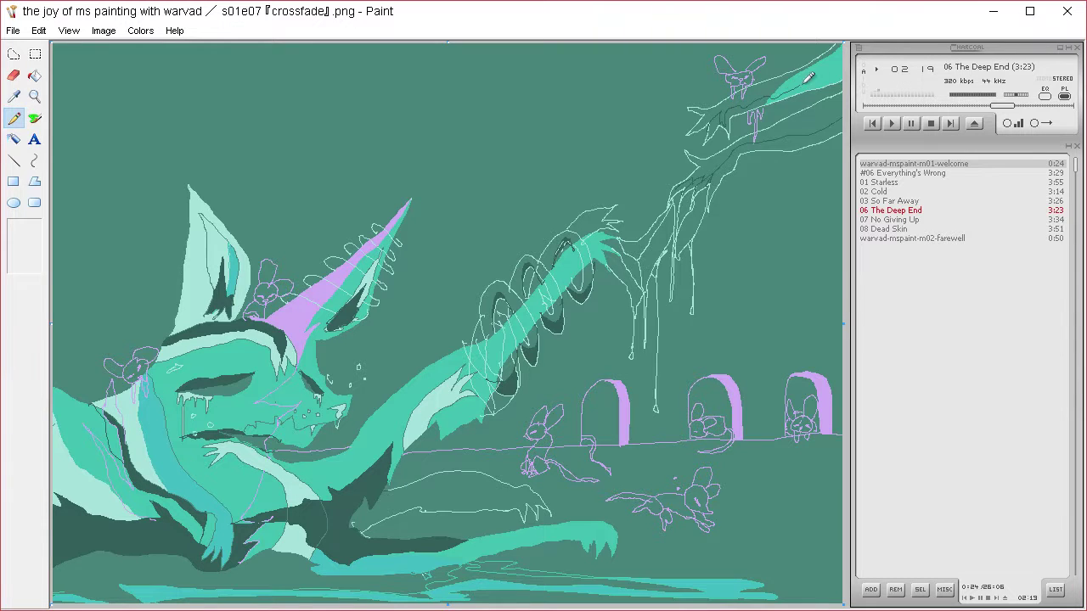
click(801, 133)
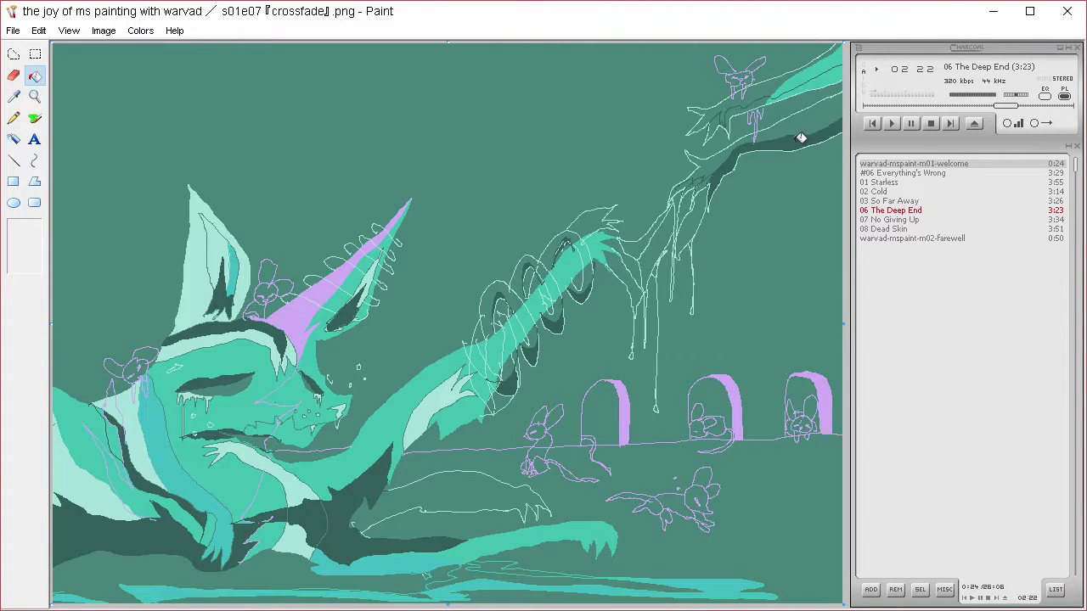
click(695, 184)
click(732, 115)
click(800, 89)
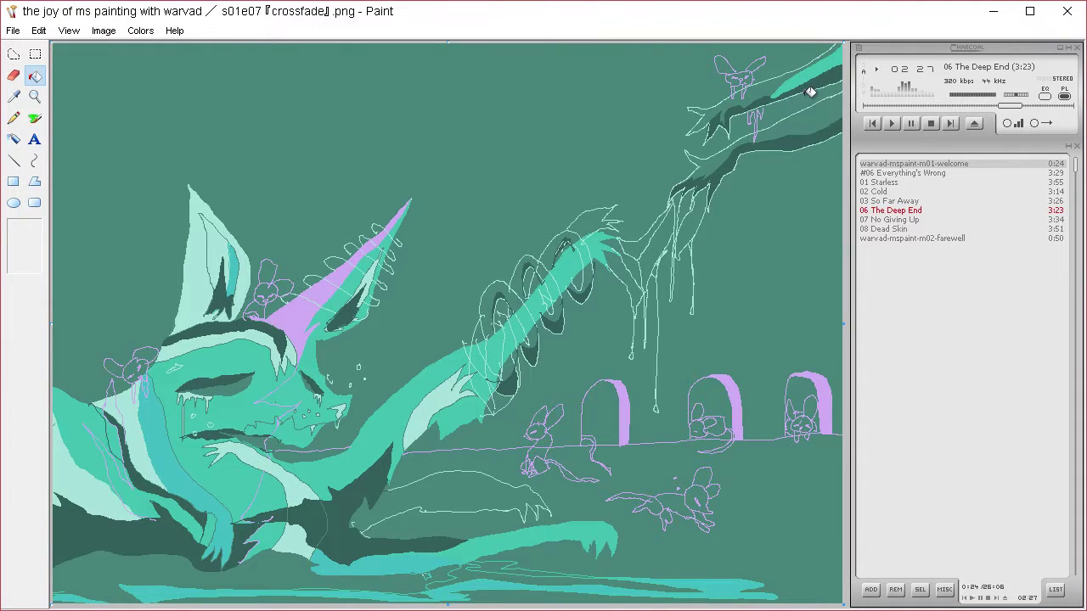
Fill the arched doorway openings and the wall around them with dark green.
click(14, 119)
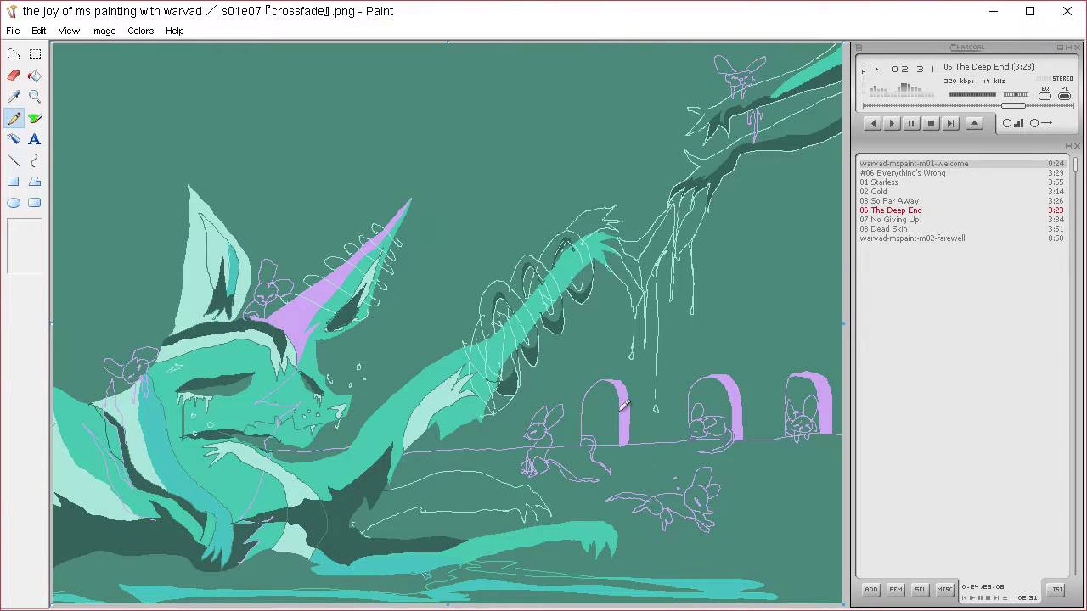
click(35, 75)
click(613, 411)
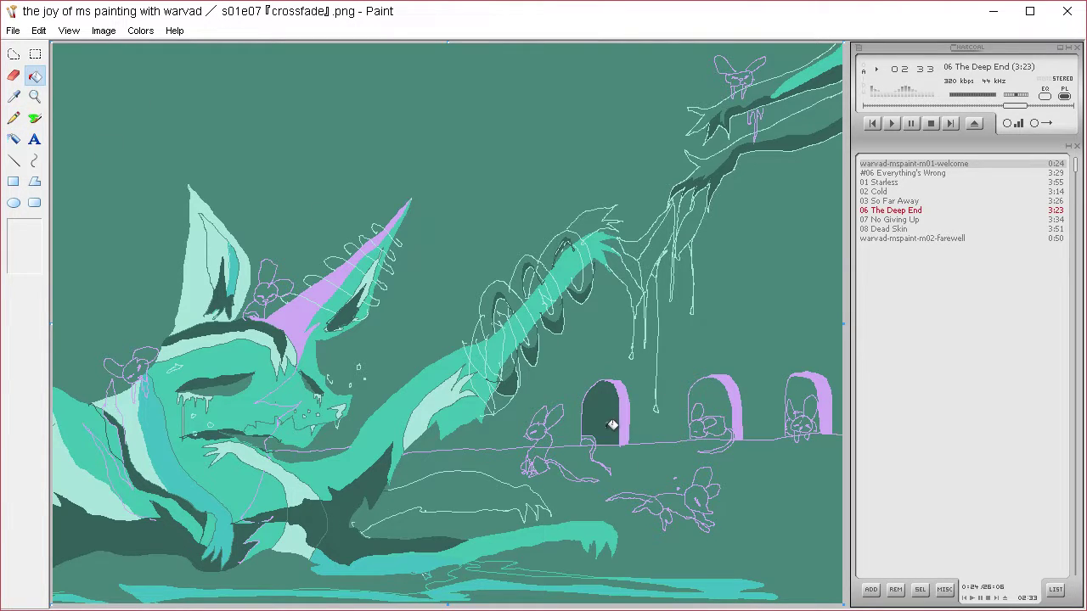
click(723, 394)
click(732, 432)
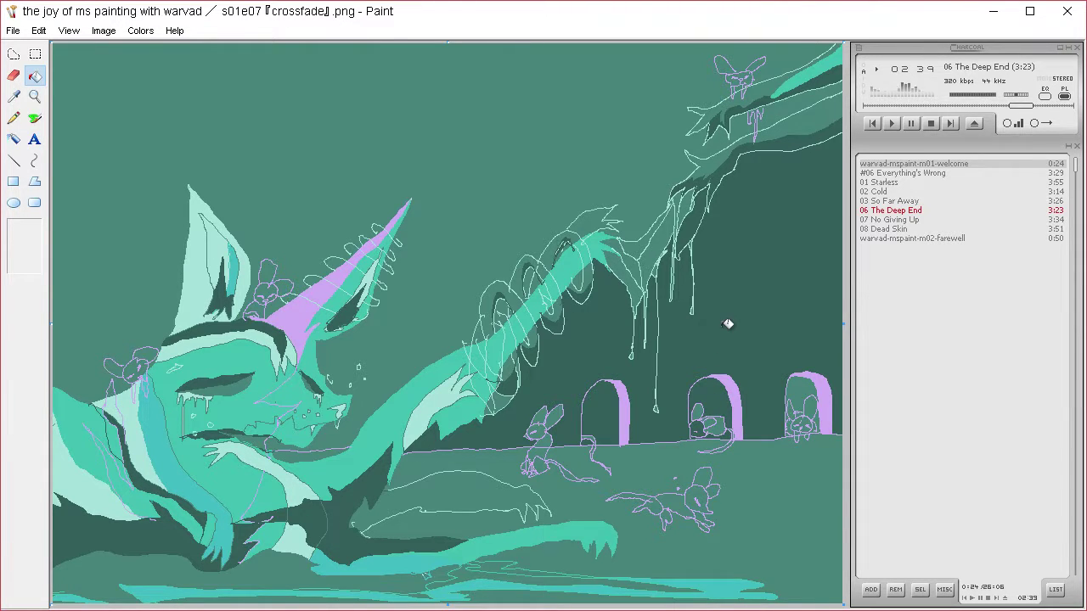
Draw a rising diagonal edge across the wall above the doorways, keeping dark green below it and filling medium green above it.
click(13, 118)
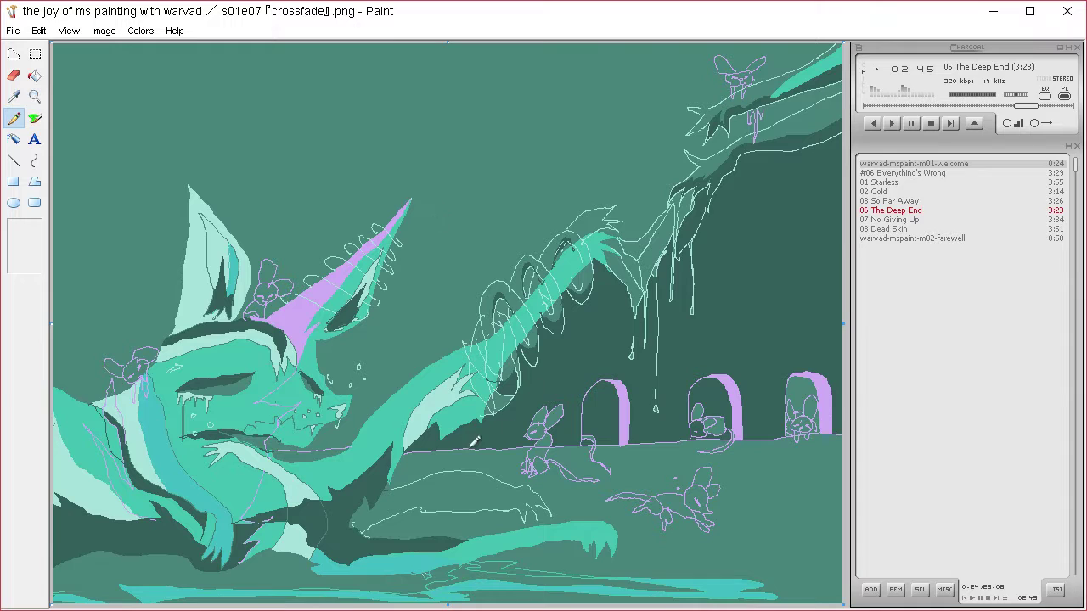
mouse_move(517, 417)
mouse_down()
mouse_move(655, 320)
mouse_move(681, 332)
mouse_move(658, 341)
mouse_move(736, 308)
mouse_up()
click(34, 76)
click(736, 281)
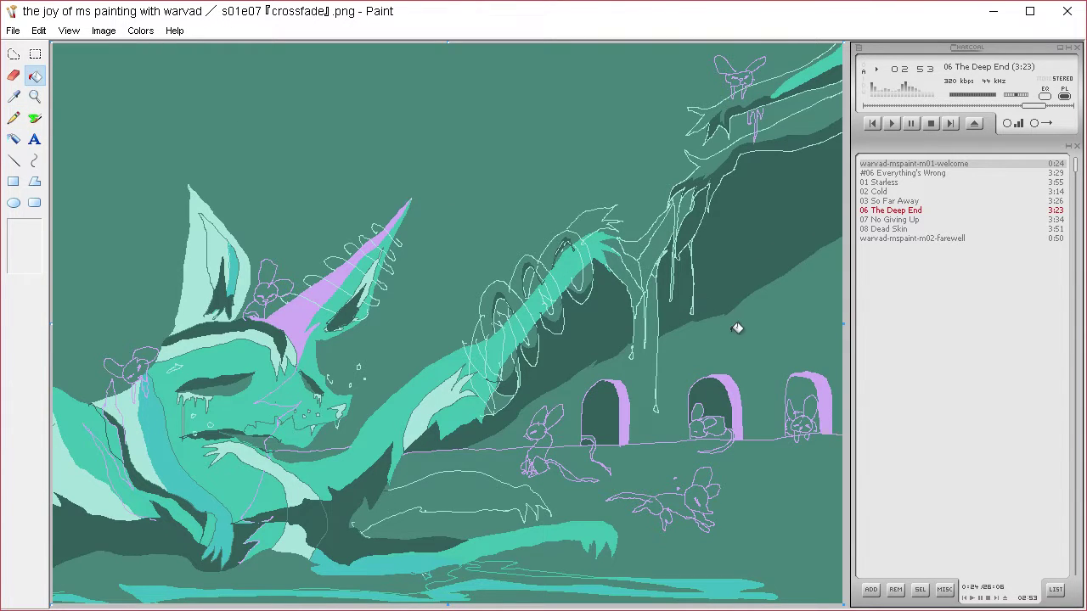
right_click(718, 289)
click(592, 317)
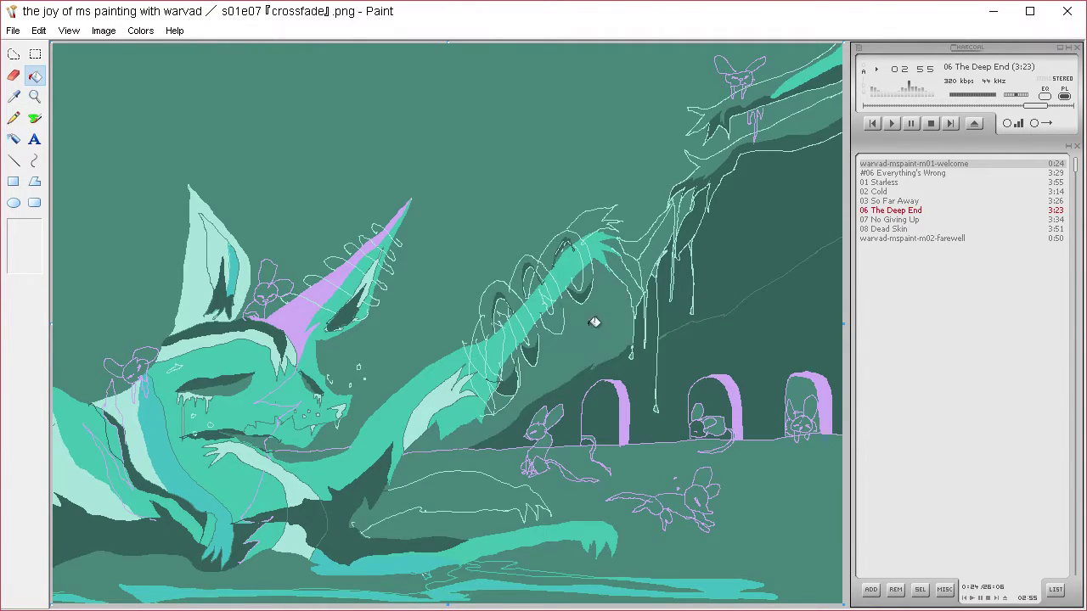
click(782, 246)
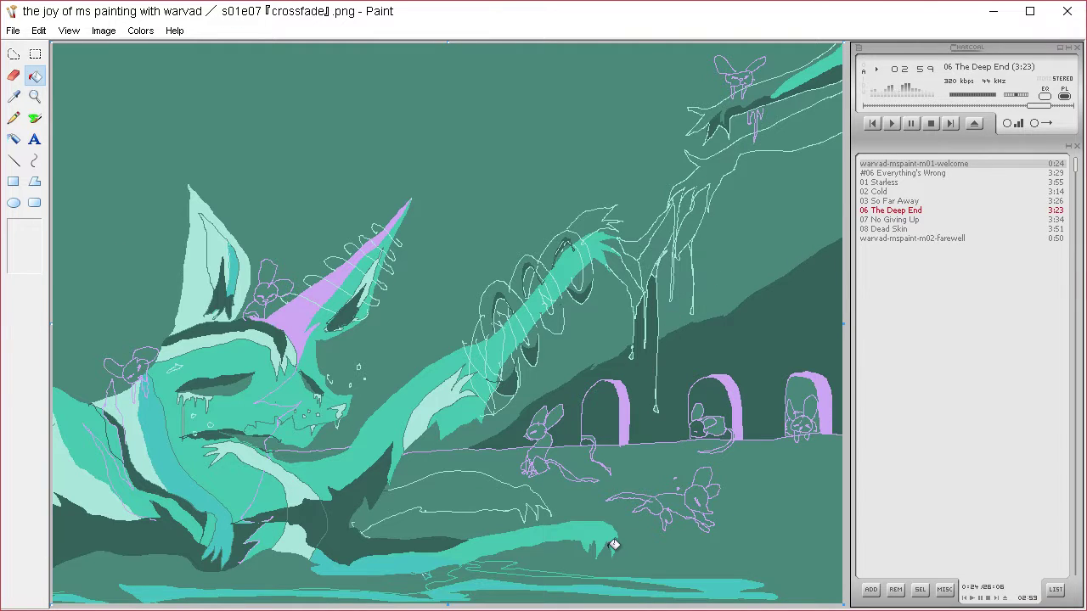
Pencil a ragged diagonal edge across the background above the creature's ears and fill the area above it with dark green.
click(13, 118)
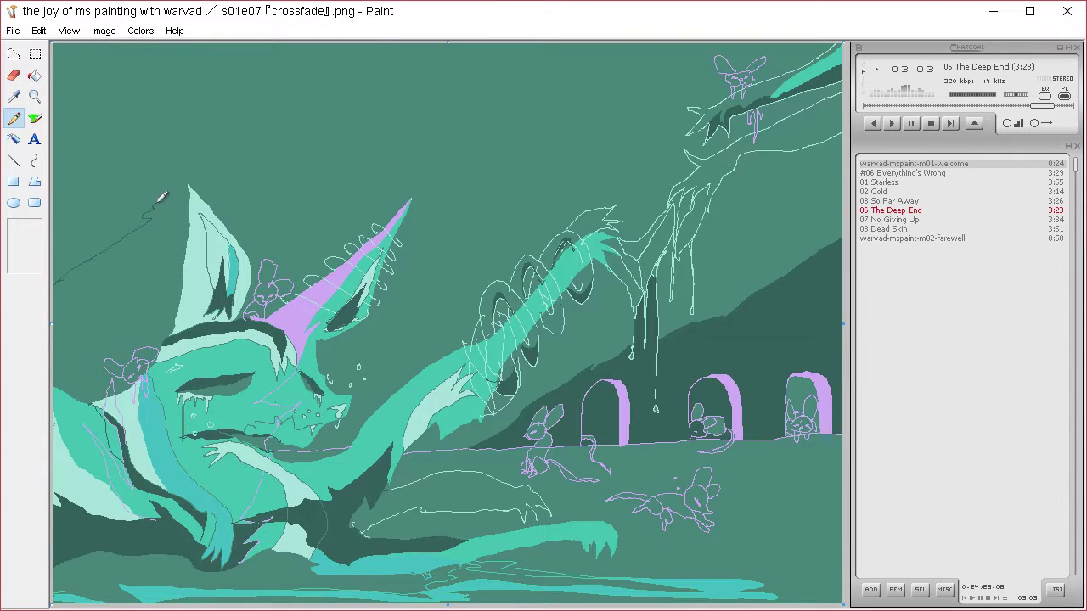
mouse_move(156, 202)
mouse_down()
mouse_move(316, 113)
mouse_move(385, 93)
mouse_up()
mouse_move(467, 61)
mouse_down()
mouse_move(569, 53)
mouse_move(609, 30)
mouse_up()
click(34, 75)
click(186, 181)
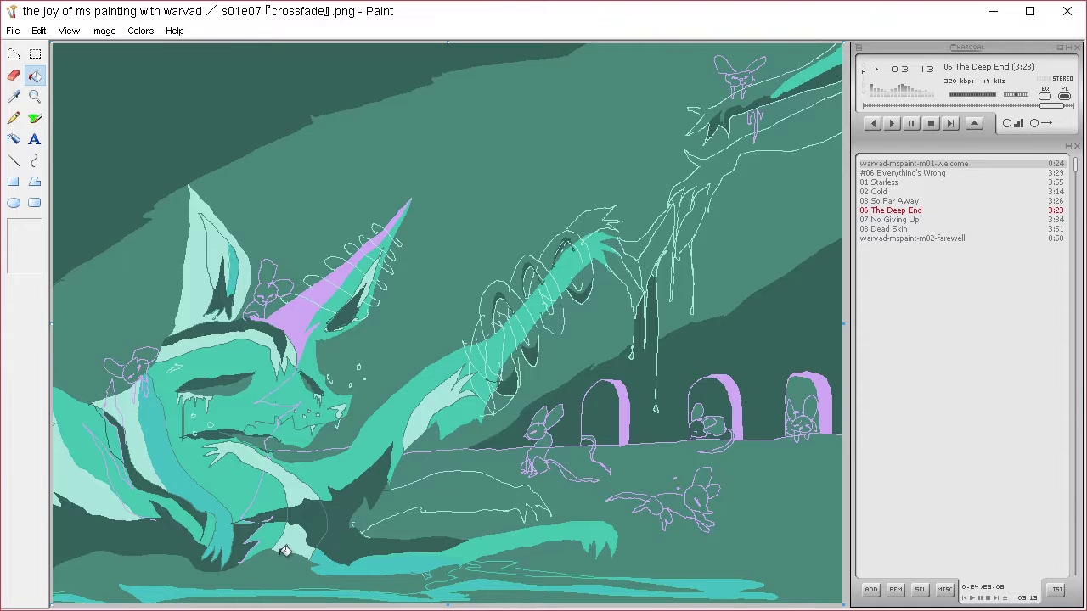
Try filling the floor around the small figures with dark green, and undo the fill.
click(382, 463)
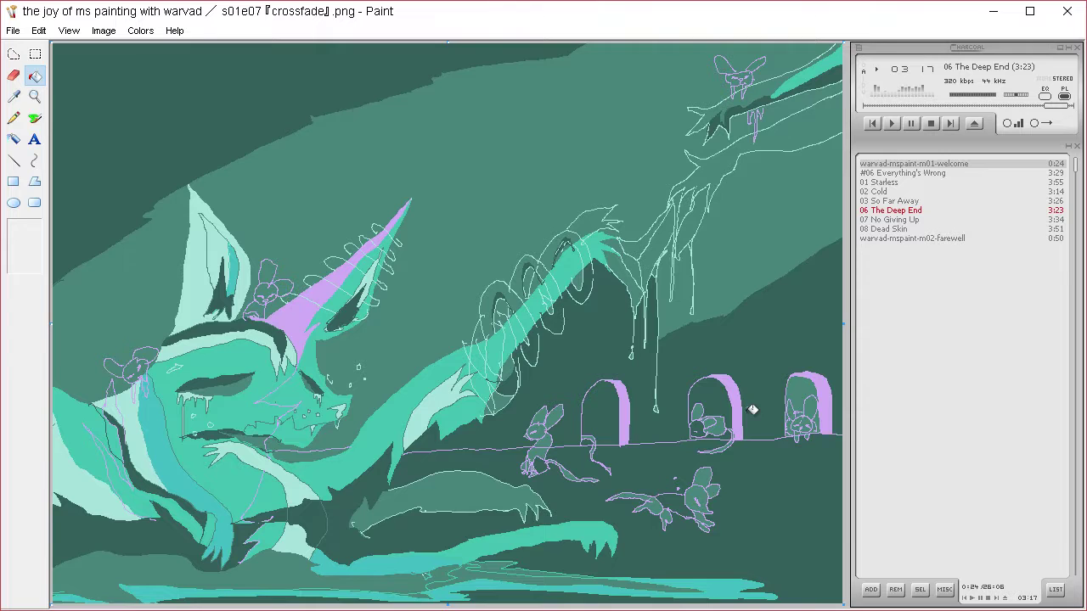
key(ctrl+z)
Outline jagged shadows under the raised forearm beside its lowest loops and fill them with dark green.
click(14, 118)
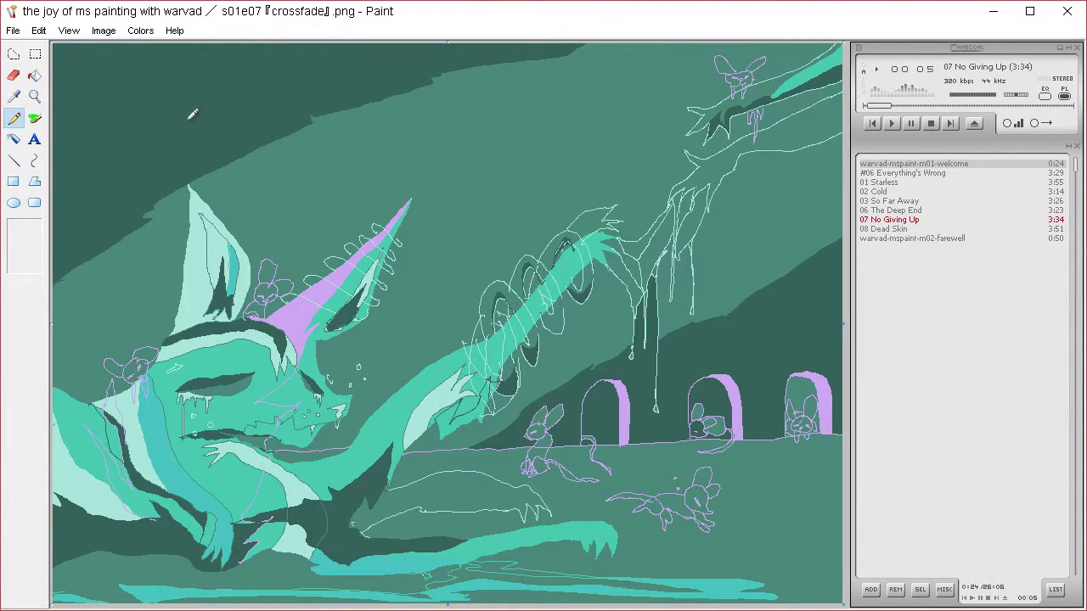
click(34, 76)
click(477, 406)
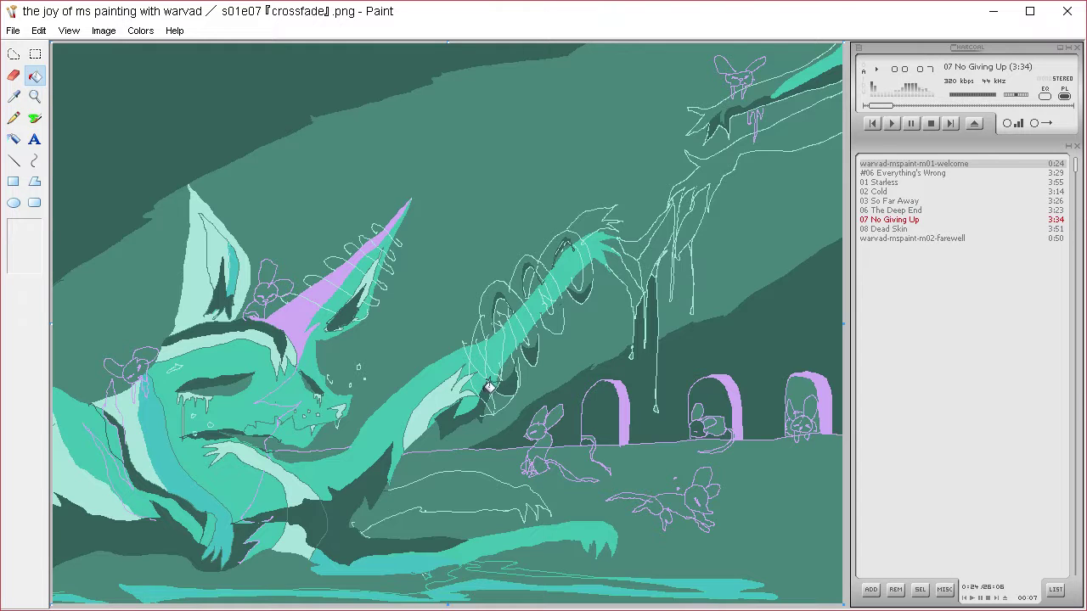
click(489, 393)
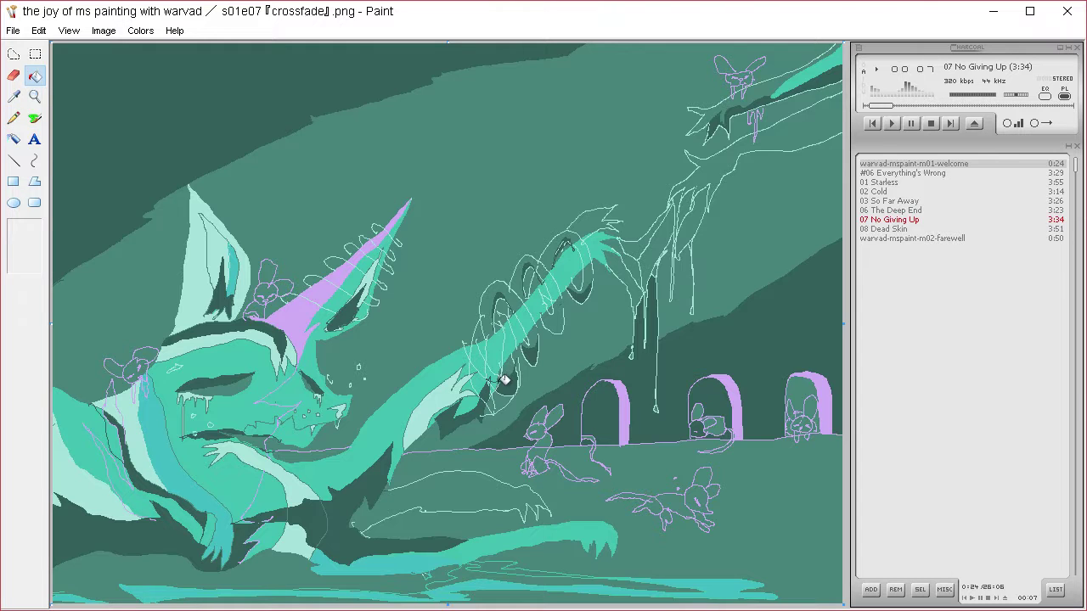
Extend the creature's mouth shadow in a jagged shape beneath the muzzle and fill it with dark green.
click(14, 118)
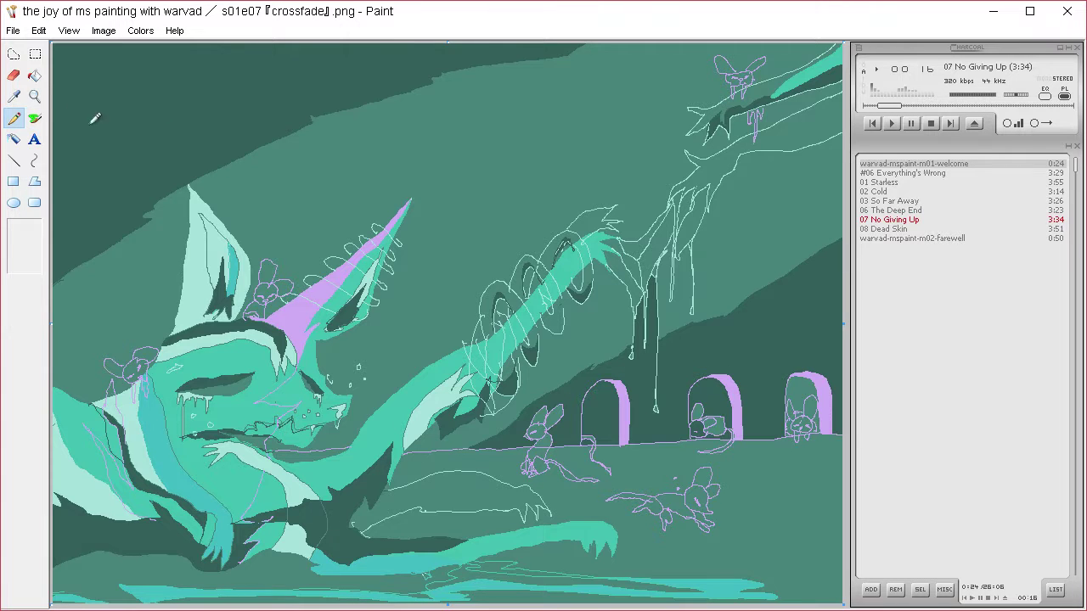
click(34, 76)
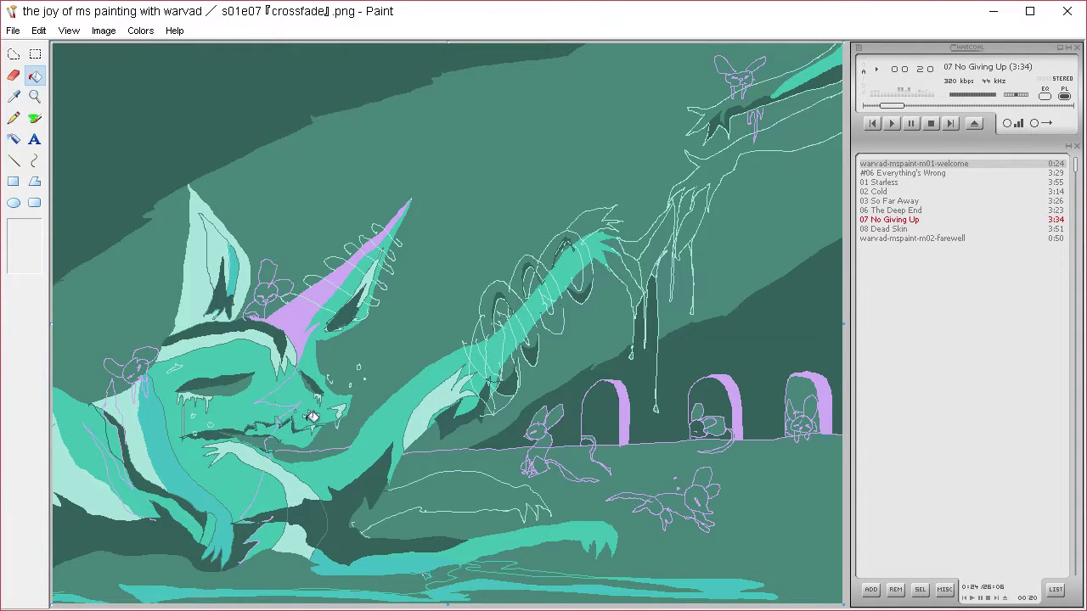
click(314, 427)
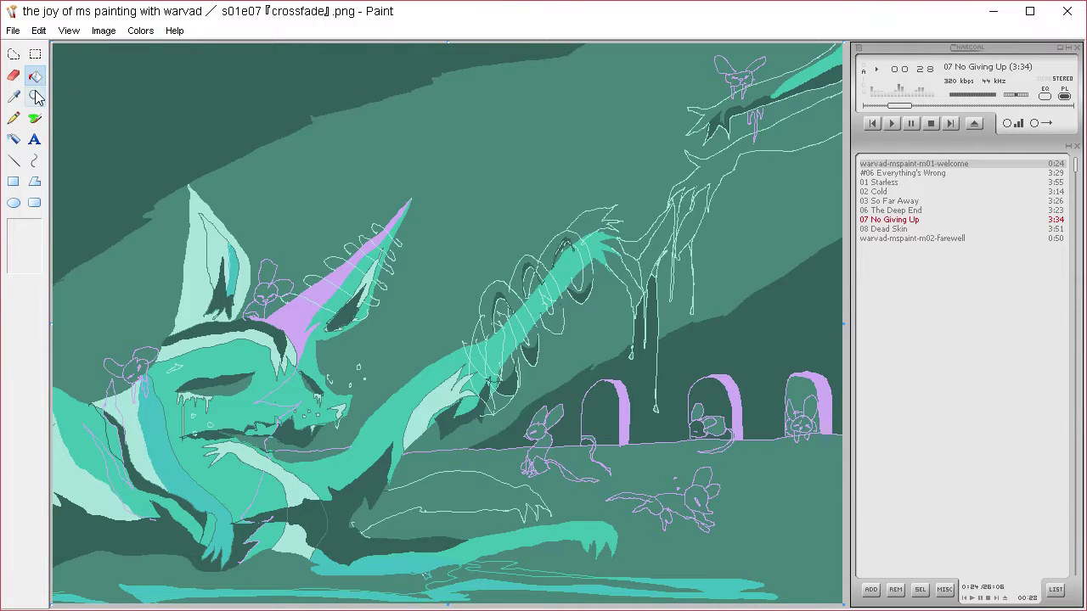
Sample the dark green and pencil ragged, streak-like contours across the upper background behind the creature's ears.
click(14, 118)
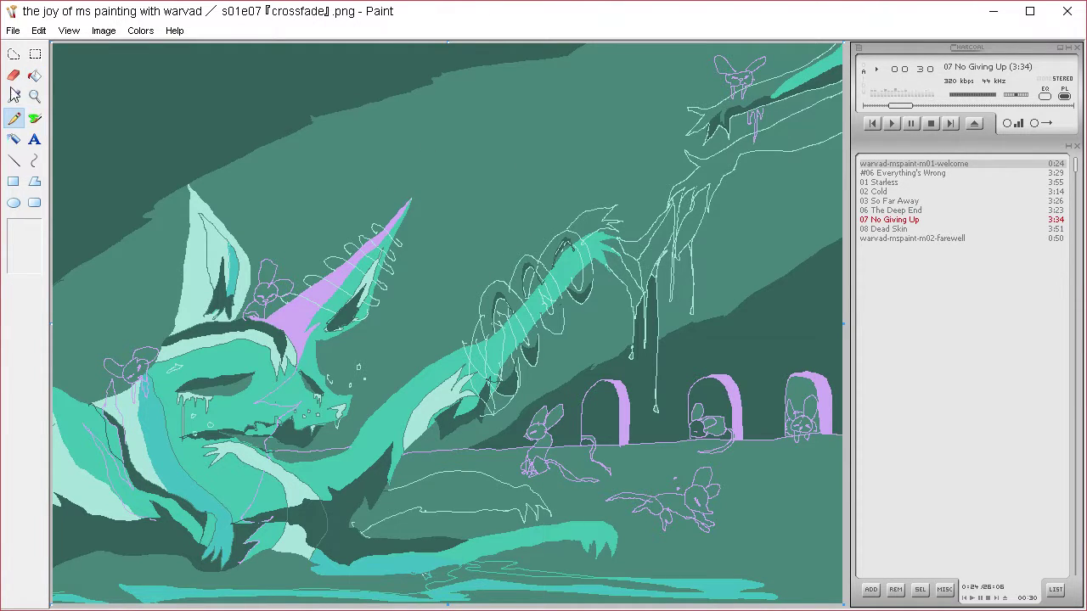
click(13, 96)
click(123, 222)
mouse_move(63, 292)
mouse_down()
mouse_move(131, 264)
mouse_move(123, 282)
mouse_move(153, 272)
mouse_move(197, 228)
mouse_up()
drag(261, 181, 229, 204)
mouse_move(267, 171)
mouse_down()
mouse_move(375, 104)
mouse_move(533, 76)
mouse_move(607, 85)
mouse_move(581, 108)
mouse_move(613, 107)
mouse_move(728, 39)
mouse_move(658, 92)
mouse_move(581, 115)
mouse_move(606, 85)
mouse_move(517, 104)
mouse_move(527, 74)
mouse_move(387, 104)
mouse_move(344, 139)
mouse_move(413, 137)
mouse_move(441, 152)
mouse_move(520, 126)
mouse_move(440, 156)
mouse_move(325, 142)
mouse_move(265, 176)
mouse_up()
mouse_move(228, 211)
mouse_down()
mouse_move(158, 282)
mouse_move(106, 311)
mouse_move(118, 276)
mouse_move(56, 308)
mouse_up()
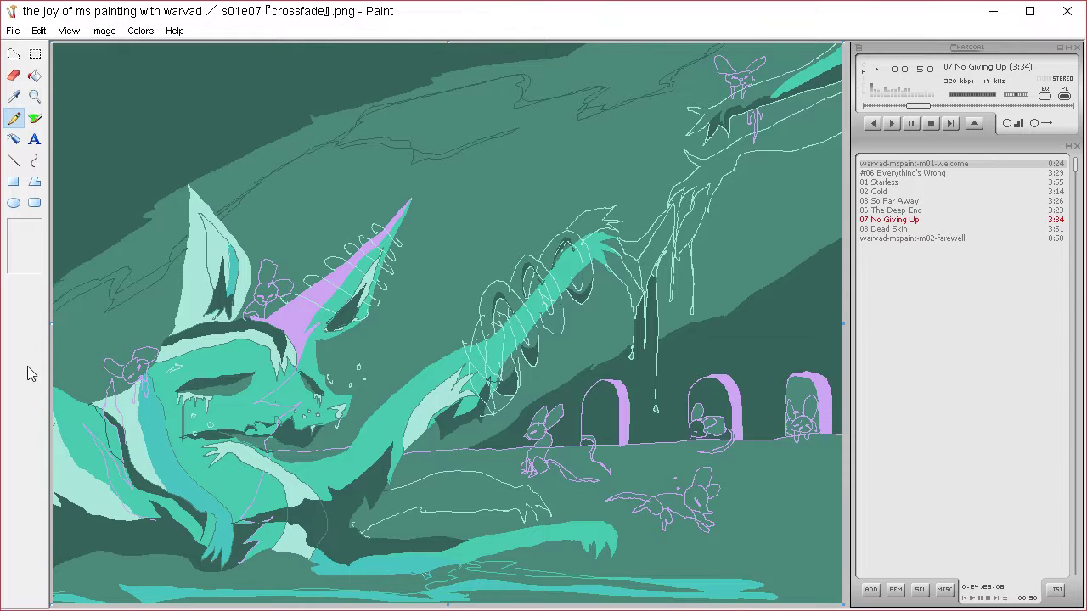
Try filling the new background streak behind the upright ear with dark green, and undo the fill.
click(34, 75)
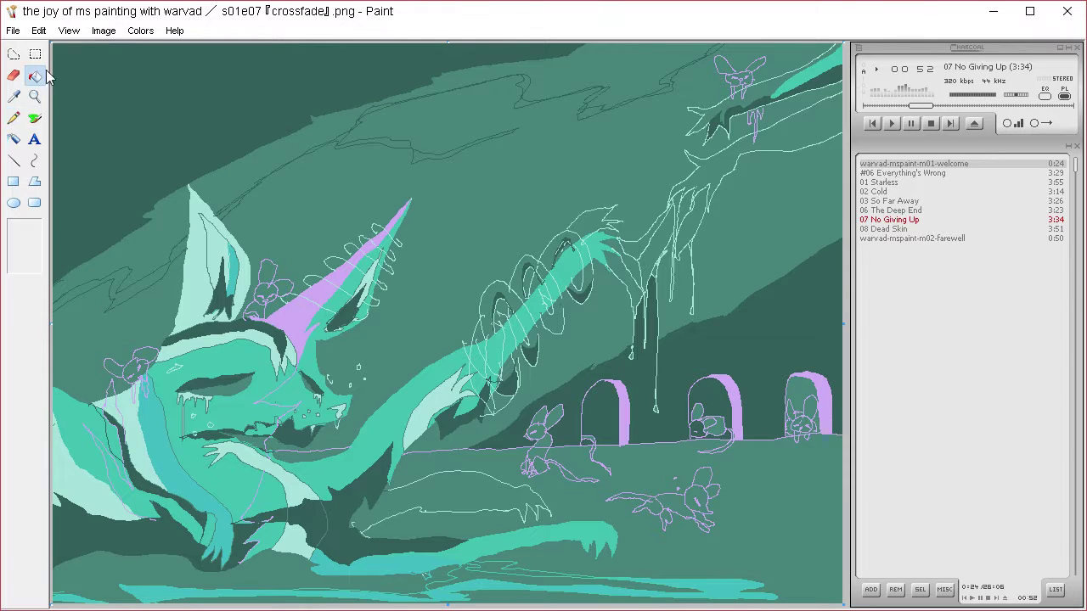
click(102, 287)
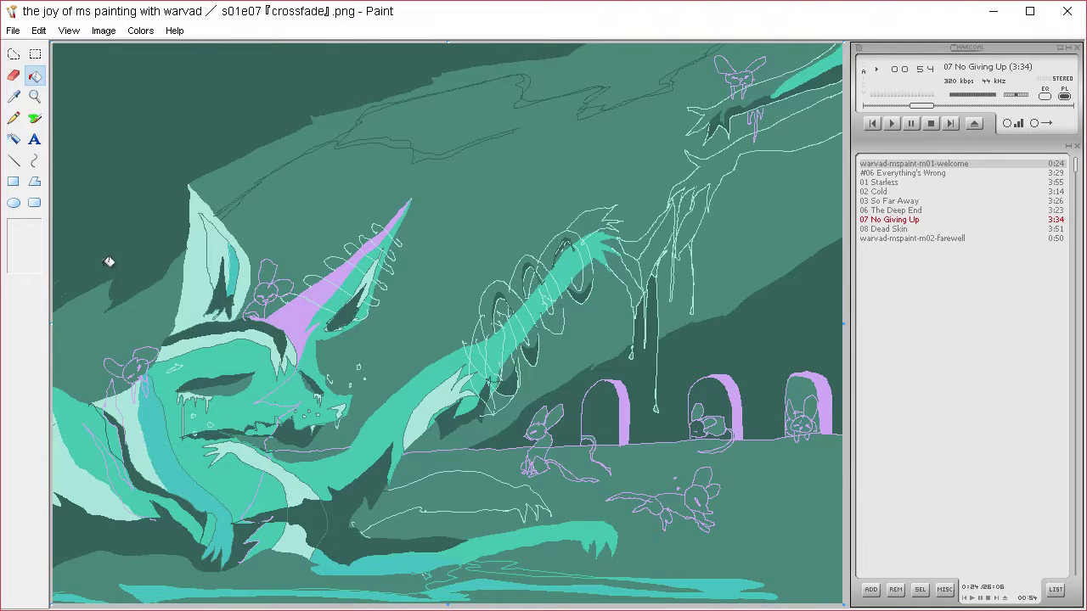
key(ctrl+z)
Complete the streak outlines behind the upright ear and fill them and the large background area below with dark green.
click(13, 118)
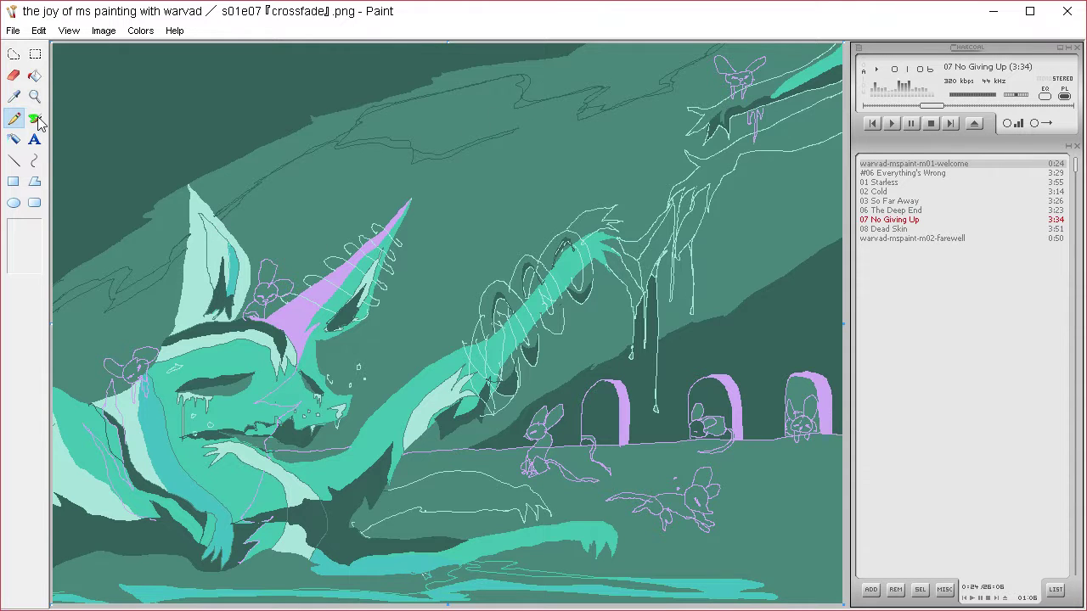
click(34, 75)
click(139, 268)
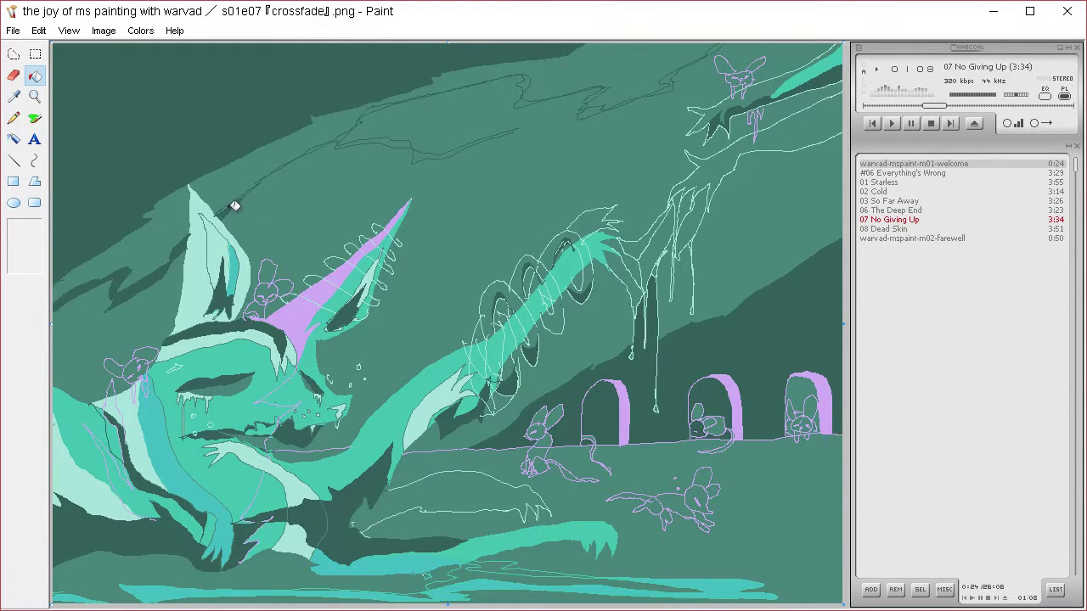
click(431, 154)
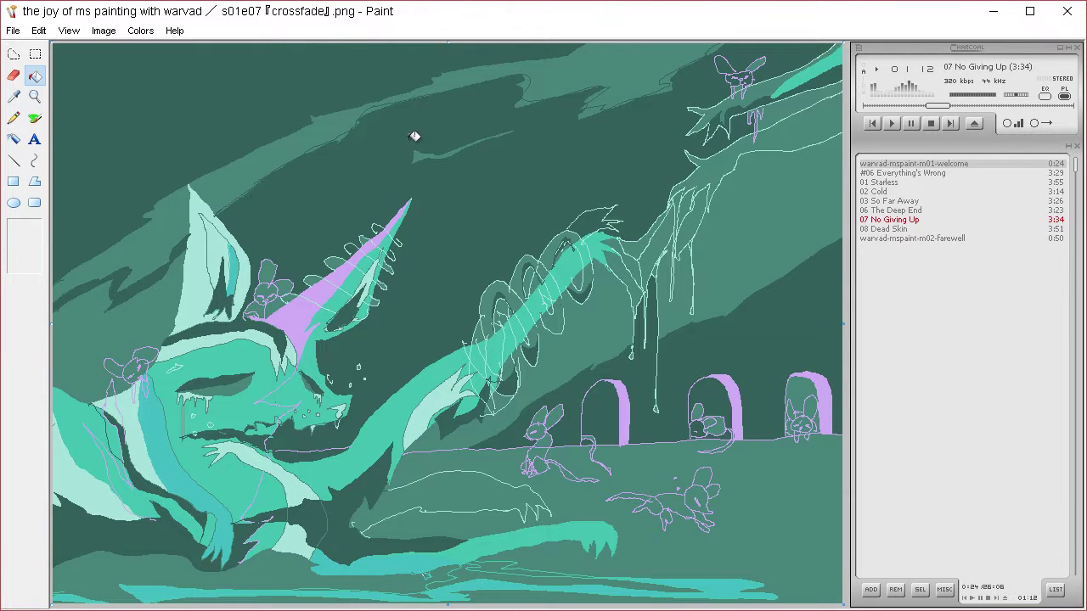
key(ctrl+z)
key(ctrl+y)
Pencil a jagged shadow along the underside of the unpainted clawed arm on the floor and fill it with dark green.
click(14, 118)
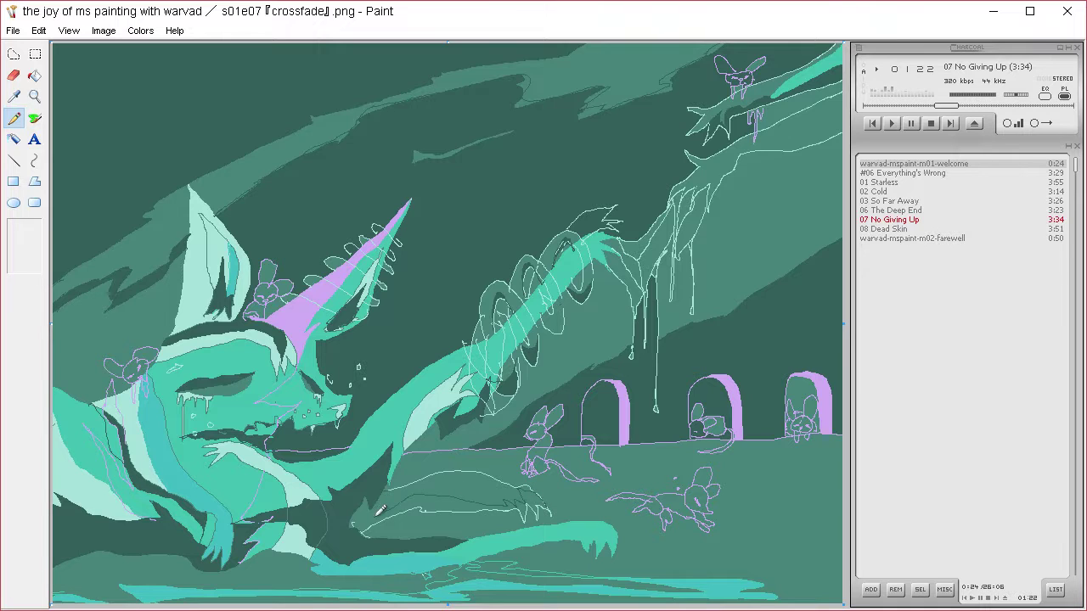
click(39, 79)
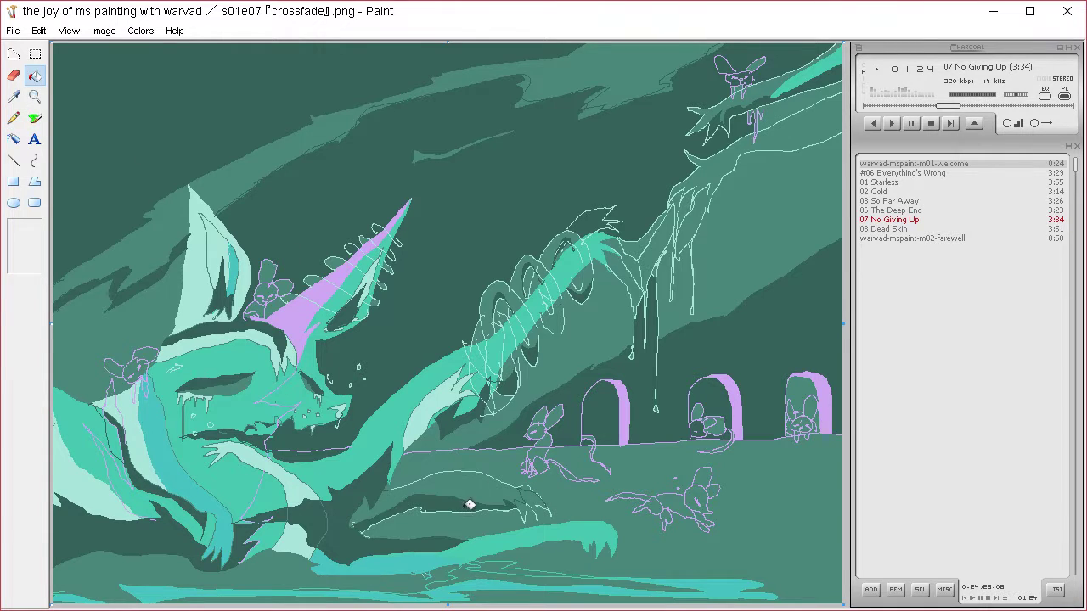
click(468, 503)
Define a near-white drawing colour with red 242, green 249 and blue 248, and add it to the custom colours.
click(140, 31)
click(151, 49)
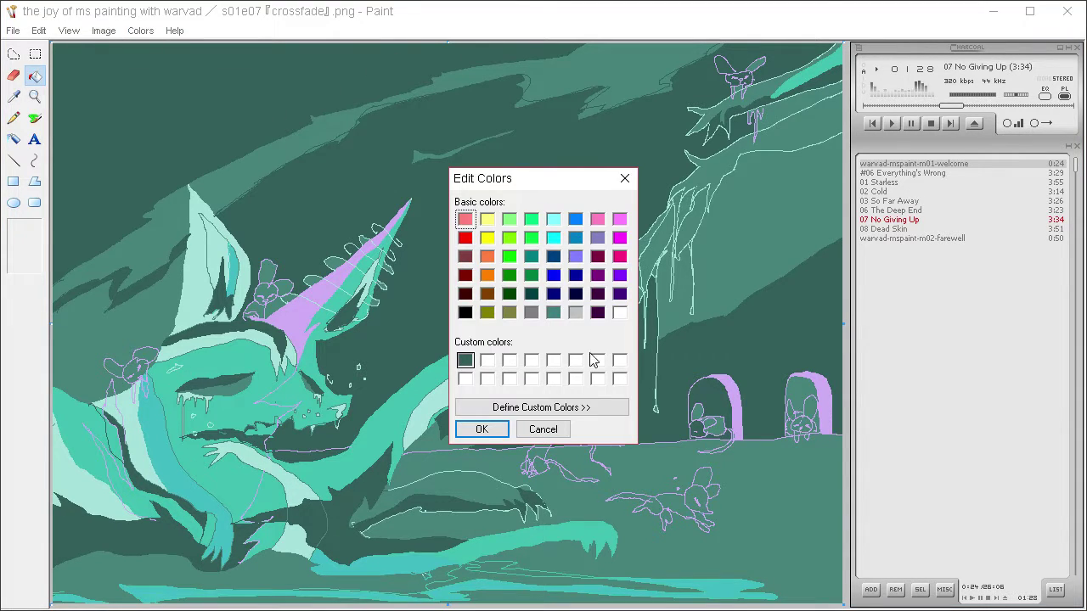
click(541, 408)
click(818, 211)
click(818, 206)
click(658, 429)
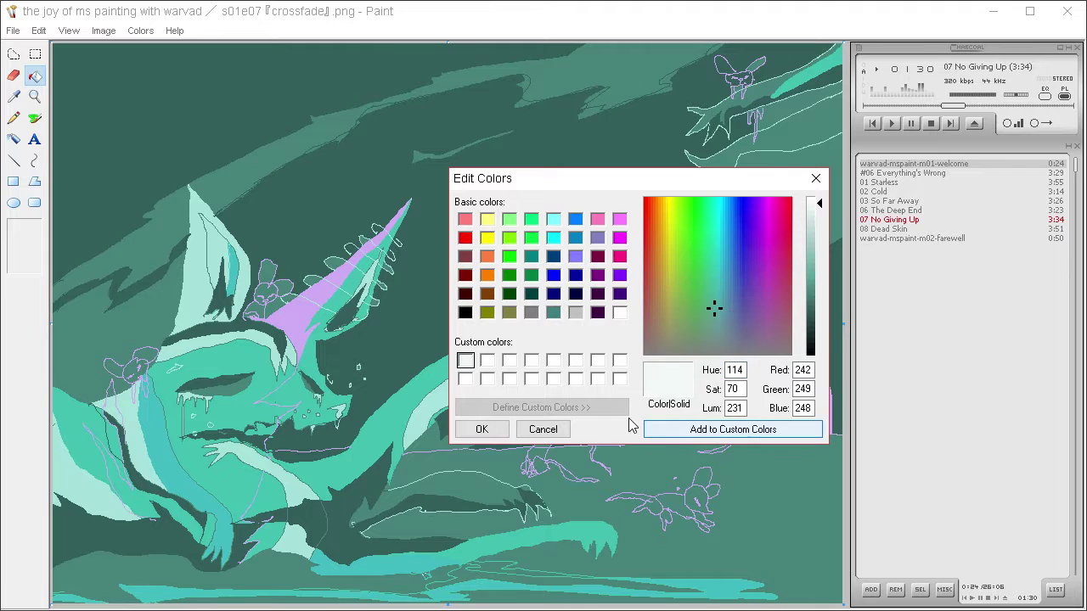
click(481, 429)
Outline slender highlights along the outer side of the creature's pale upright ear and fill them with near-white.
click(15, 118)
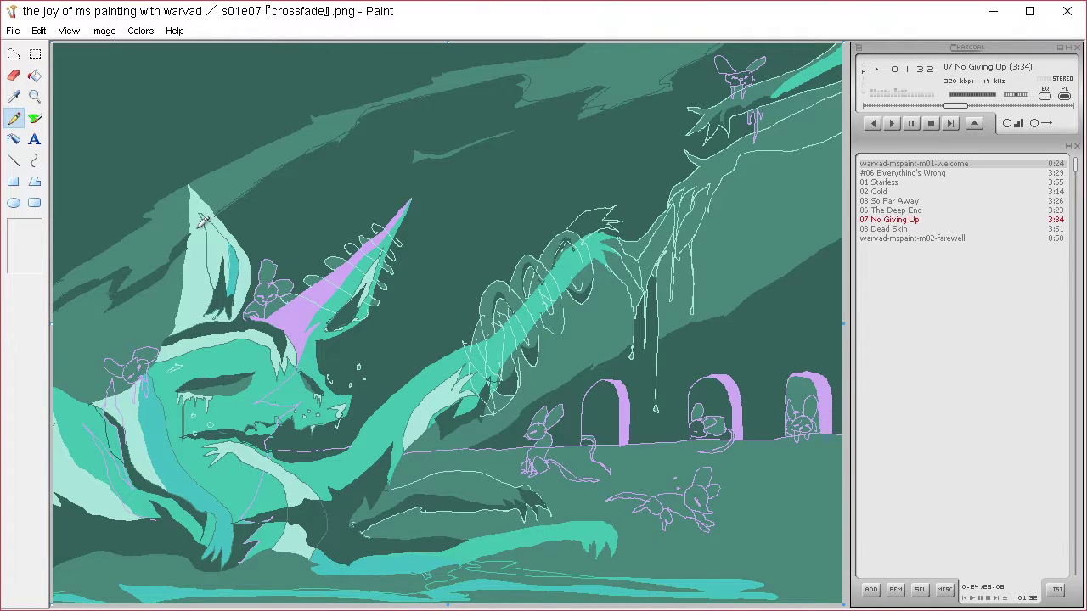
mouse_move(202, 219)
mouse_down()
mouse_move(193, 294)
mouse_move(212, 257)
mouse_up()
click(34, 76)
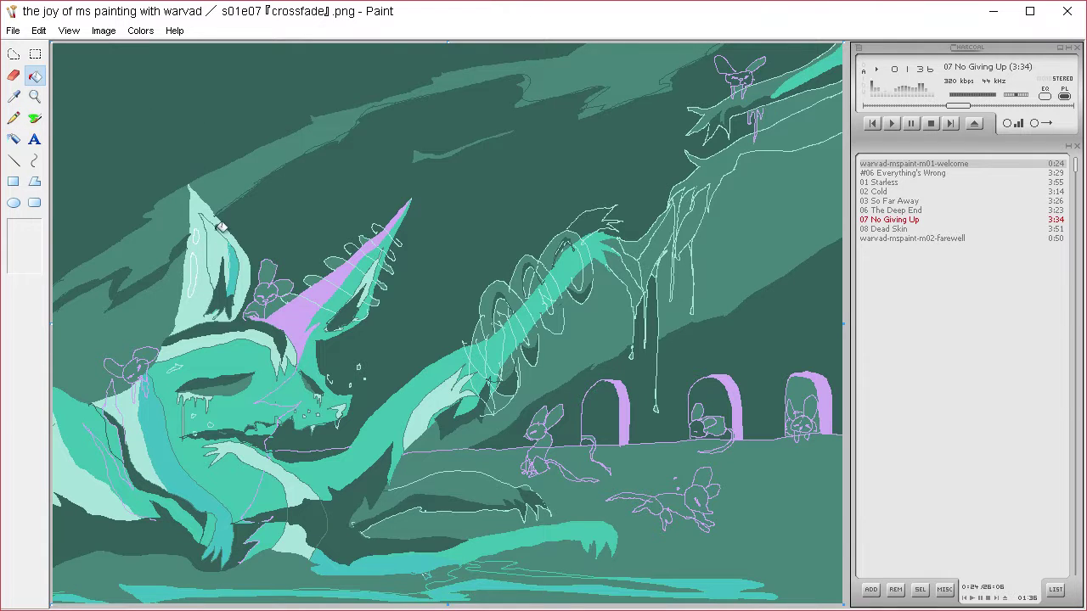
click(204, 258)
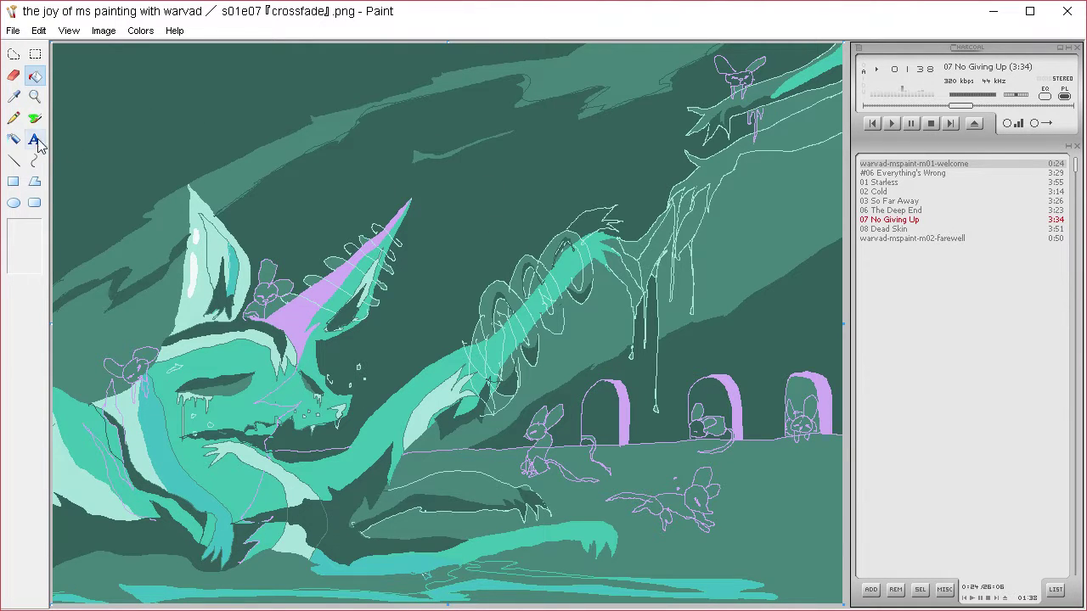
Outline small rounded highlights above the creature's closed eye and fill them with near-white.
click(15, 118)
drag(180, 376, 214, 360)
click(34, 75)
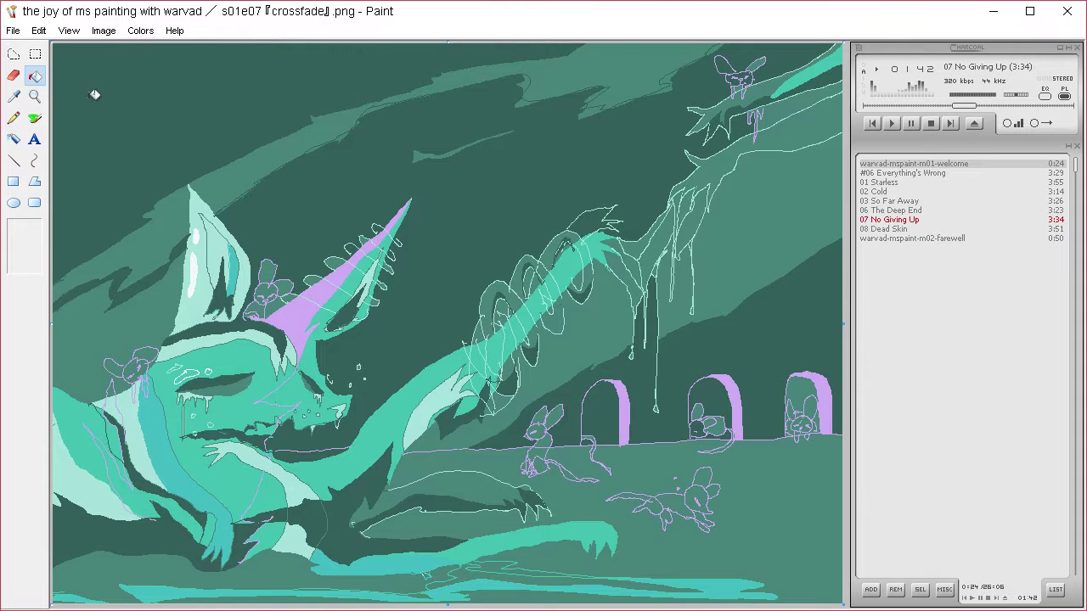
click(200, 371)
Outline an oval and a dot highlight on the raised forearm above the gripping hand and fill both with near-white.
click(14, 118)
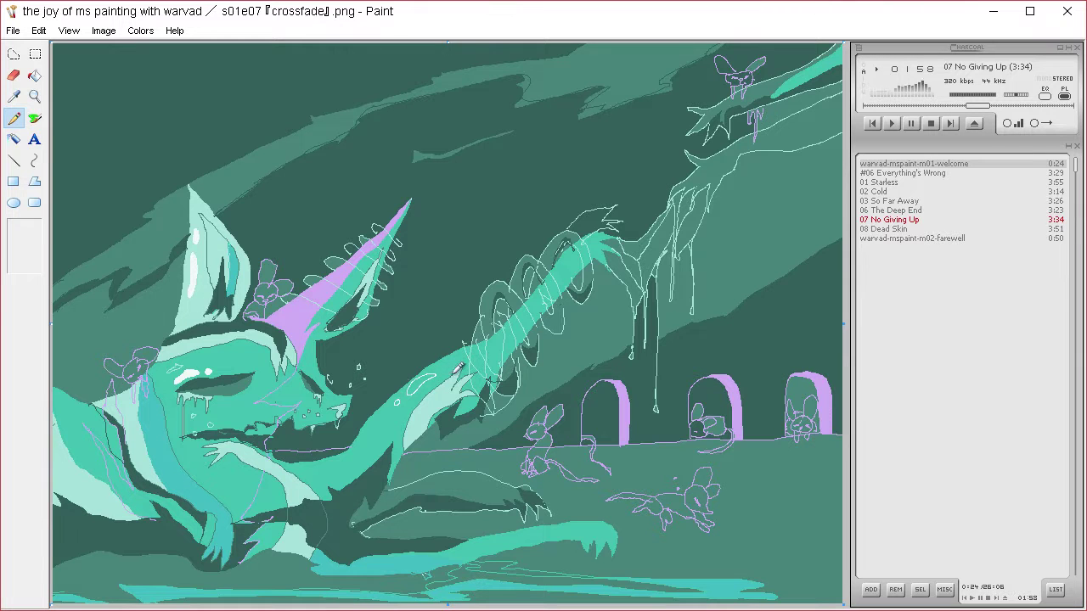
click(34, 76)
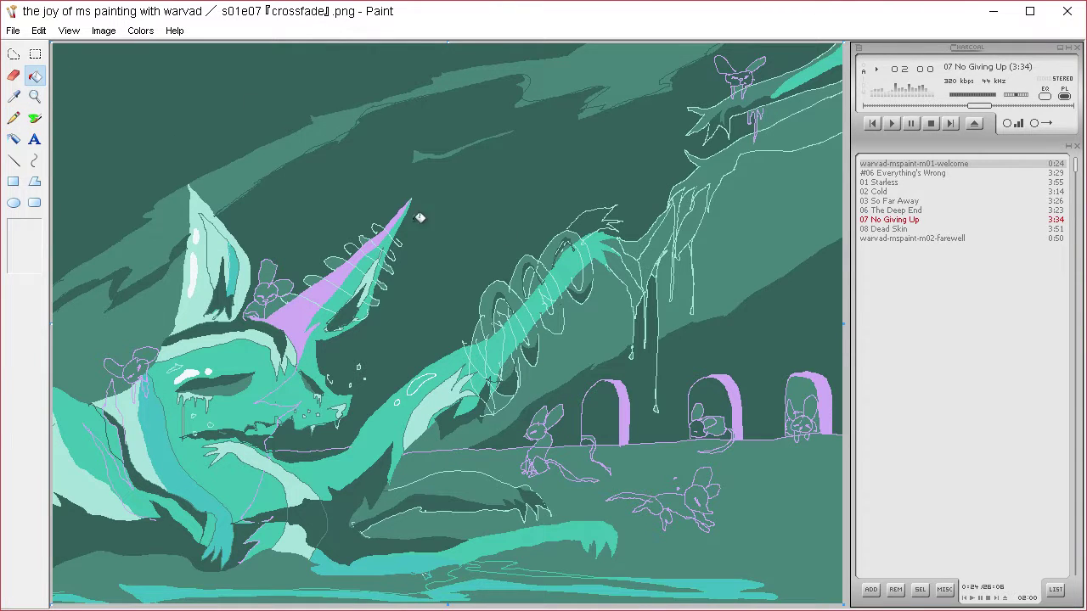
click(402, 396)
click(417, 384)
Outline a long highlight and a small dot on the blue-teal arm beside the creature's neck and fill them with near-white.
click(13, 118)
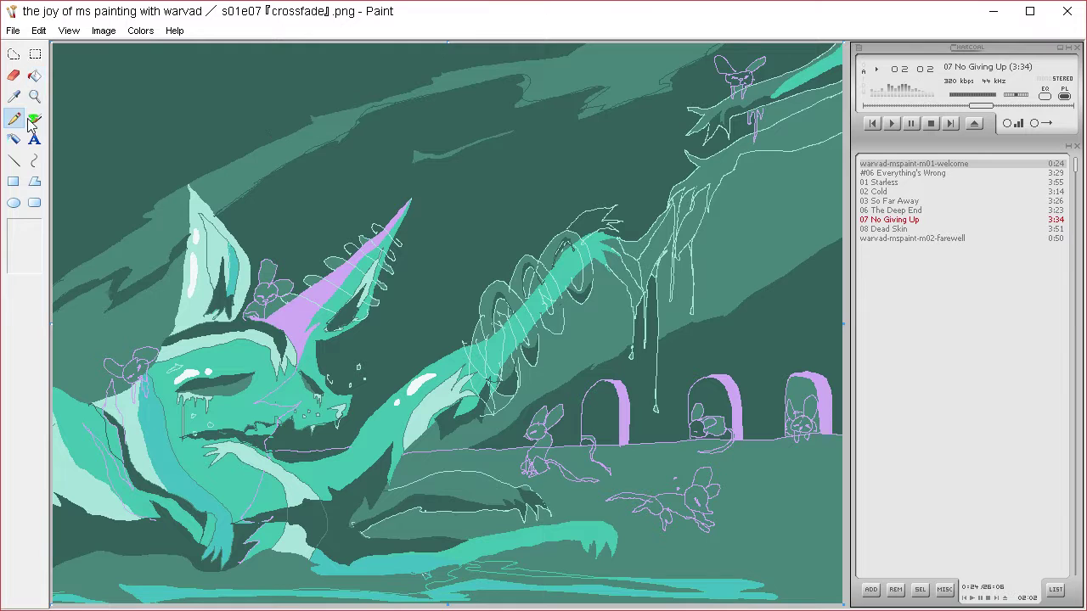
mouse_move(158, 410)
mouse_down()
mouse_move(162, 447)
mouse_move(168, 416)
mouse_up()
drag(173, 454, 169, 460)
click(34, 75)
click(166, 434)
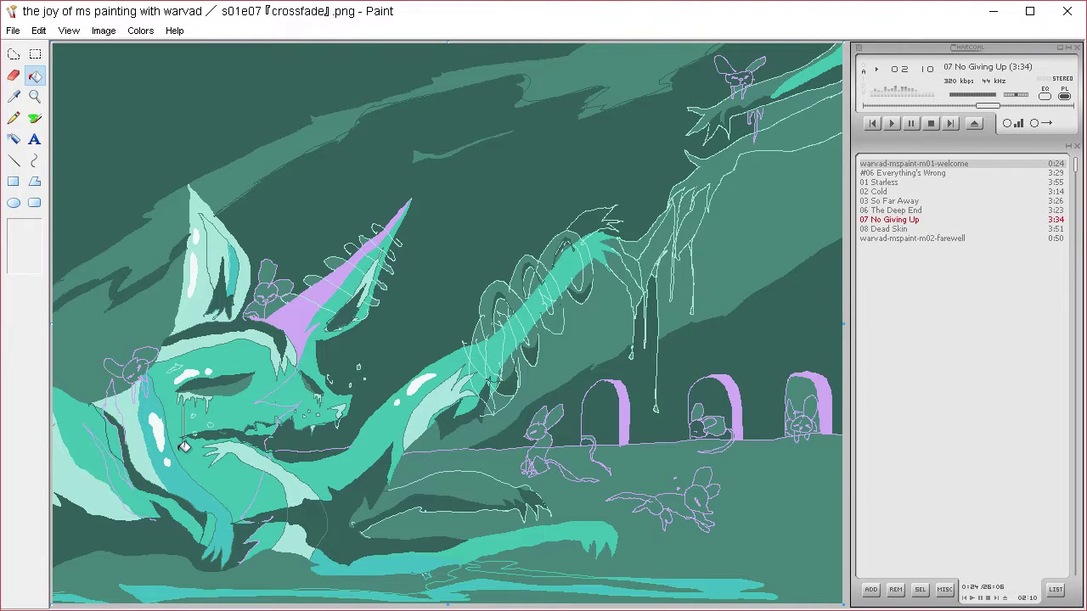
Outline small near-white highlights on the two distant reaching arms and the creature's back, and fill the back highlight.
click(13, 118)
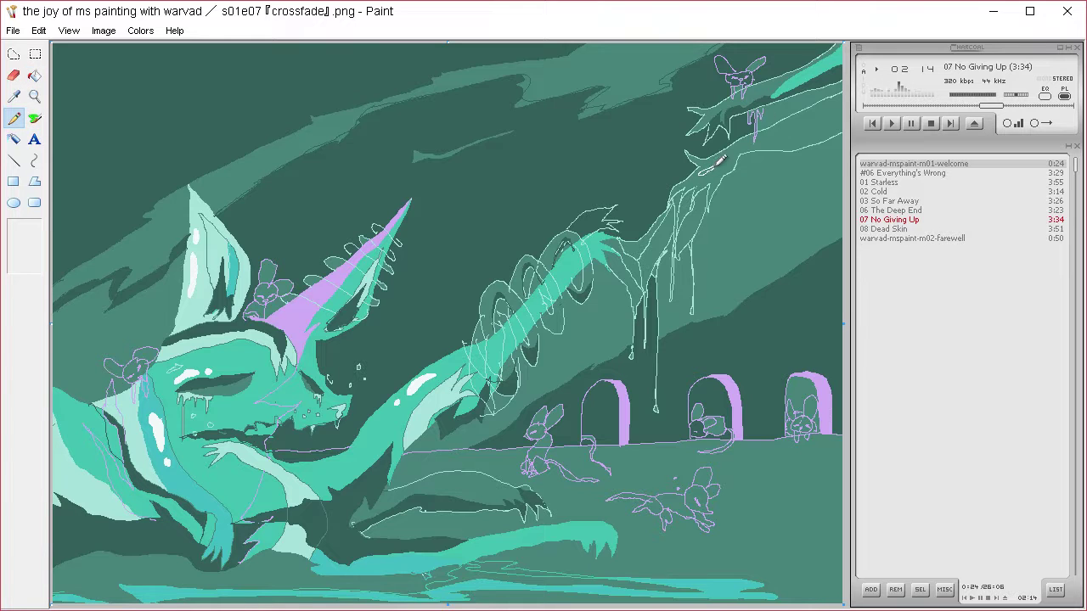
drag(770, 85, 830, 56)
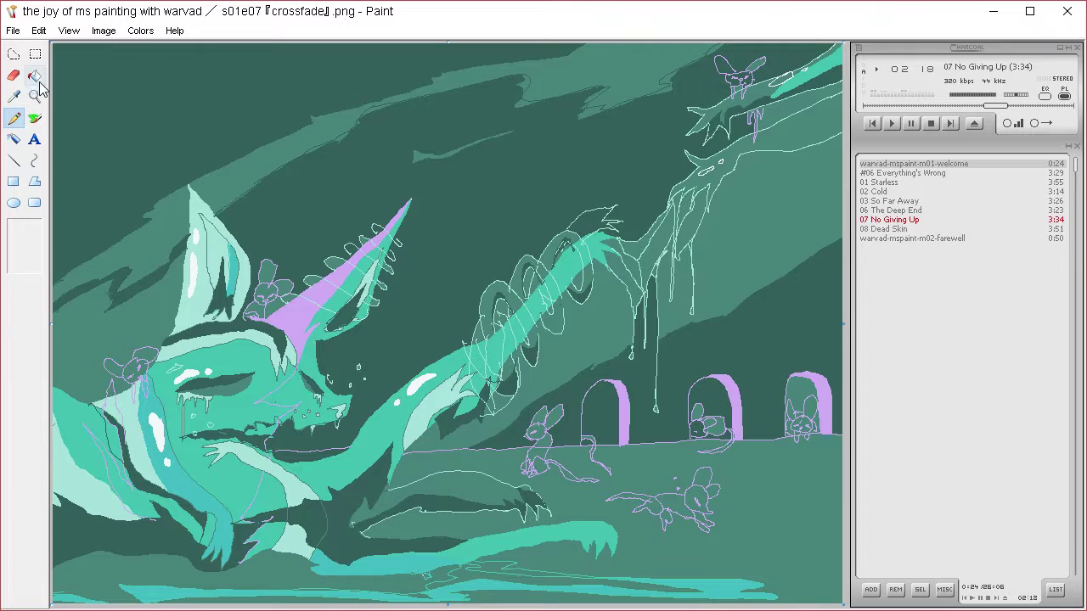
mouse_move(85, 404)
mouse_down()
mouse_move(66, 418)
mouse_move(88, 443)
mouse_move(76, 410)
mouse_move(91, 453)
mouse_up()
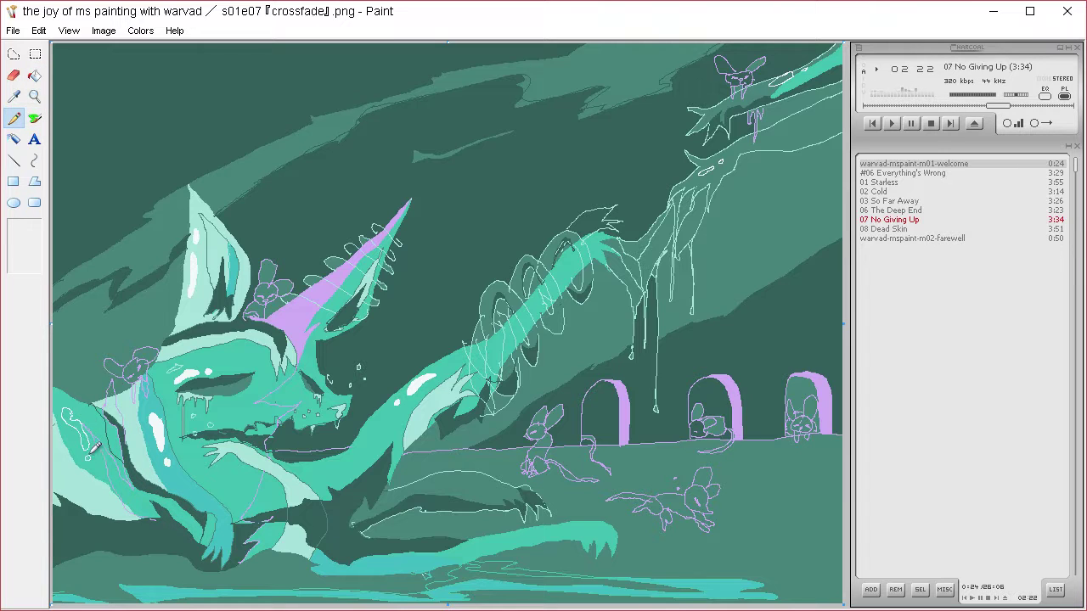
click(34, 74)
click(94, 456)
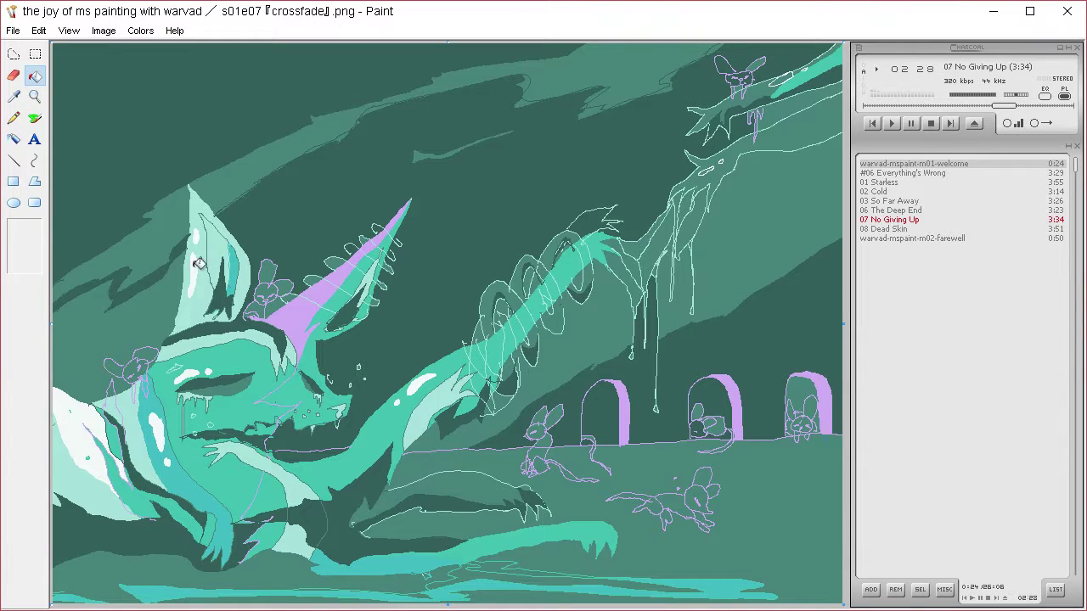
Outline a long streak and two dots along the lowest outstretched arm and fill them with near-white.
click(13, 117)
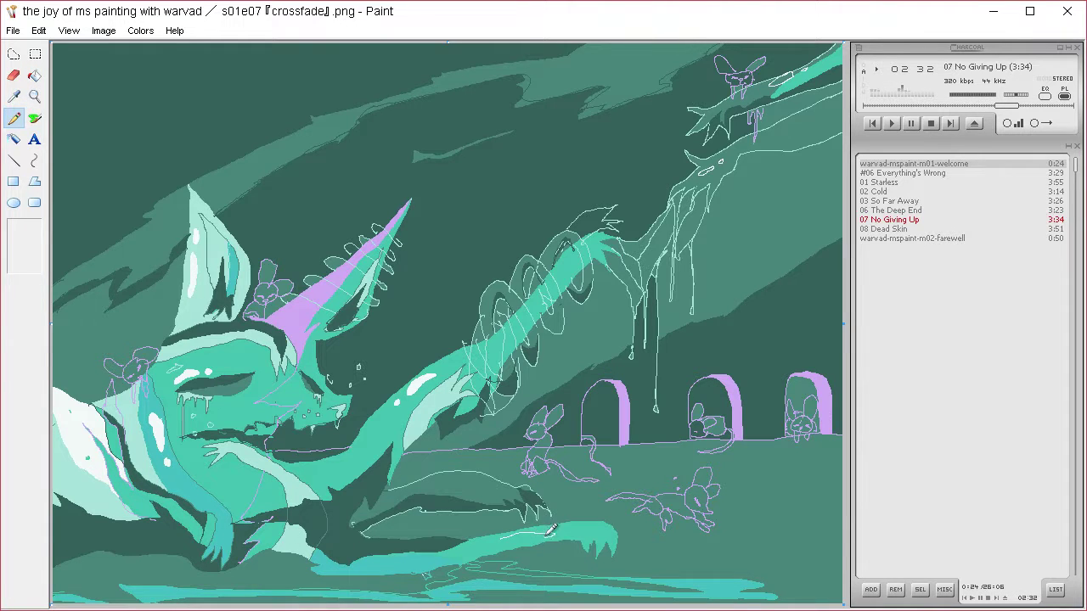
drag(450, 558, 503, 535)
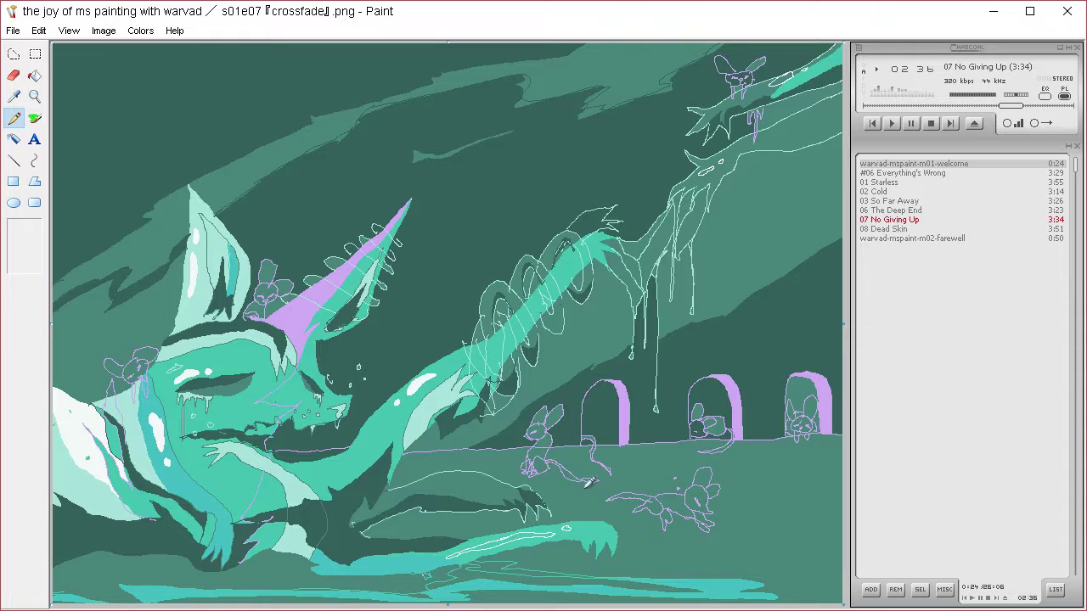
click(33, 75)
click(537, 532)
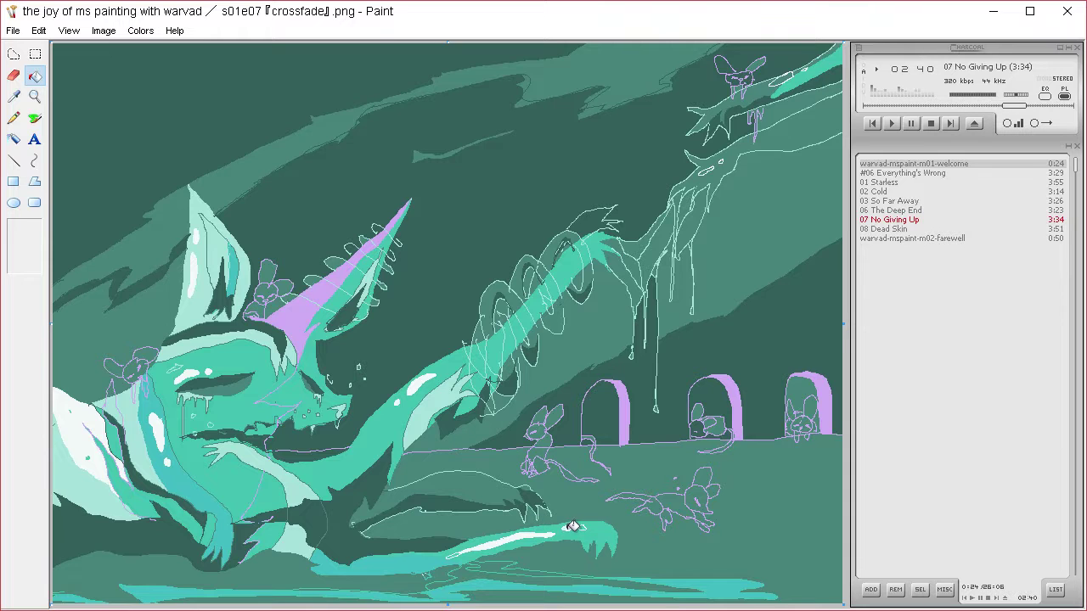
click(565, 527)
click(584, 526)
Outline a jagged highlight along the top of the creature's muzzle and fill it with near-white.
click(14, 118)
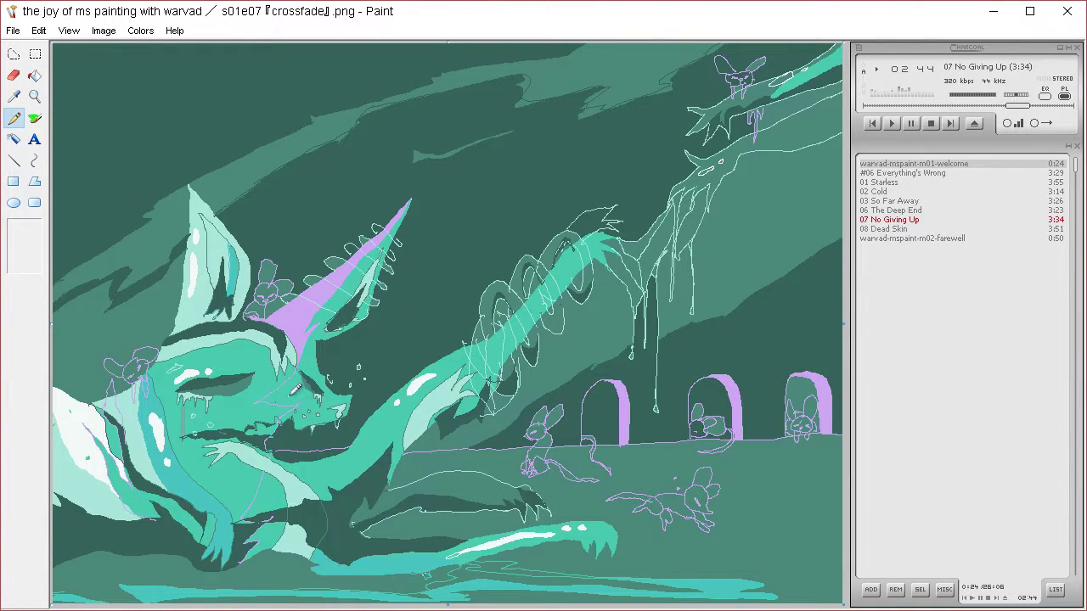
mouse_move(295, 391)
mouse_down()
mouse_move(343, 392)
mouse_move(289, 392)
mouse_up()
click(34, 76)
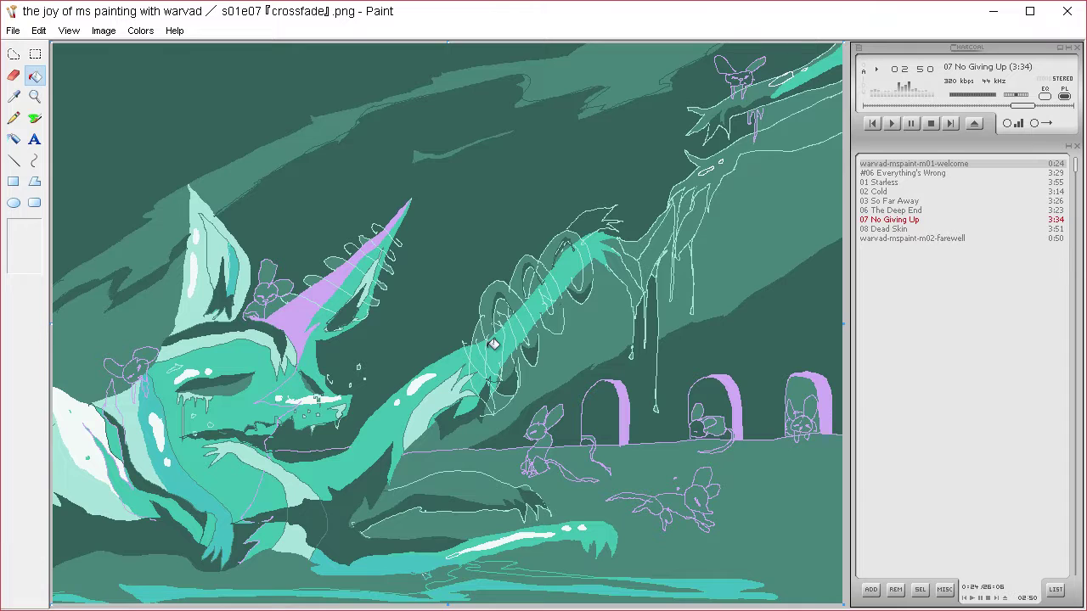
Set the drawing colour to a bright green with red 64, green 191 and blue 128.
click(21, 122)
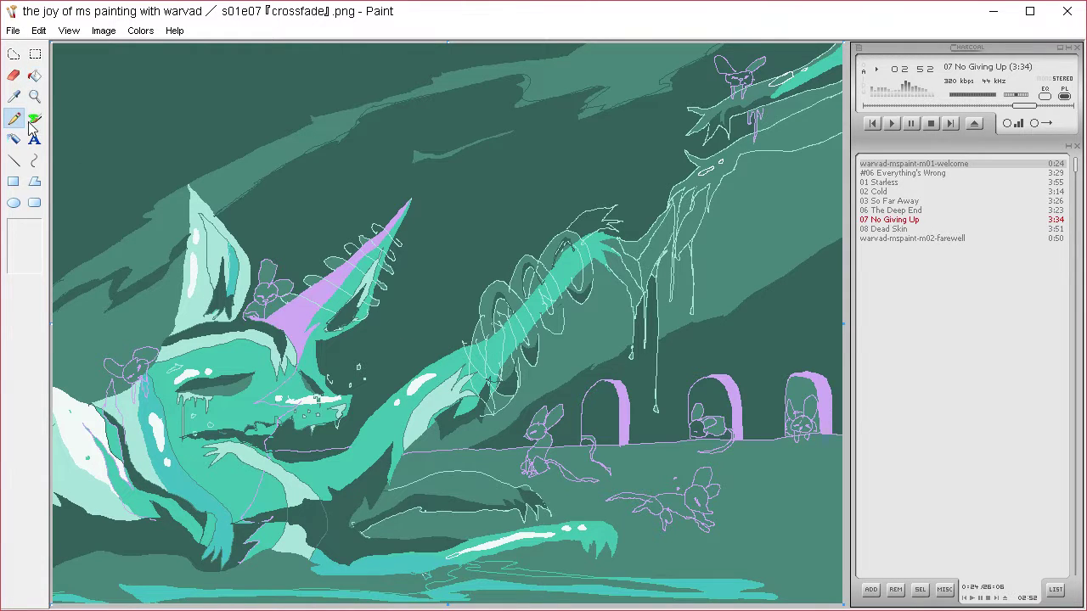
click(14, 96)
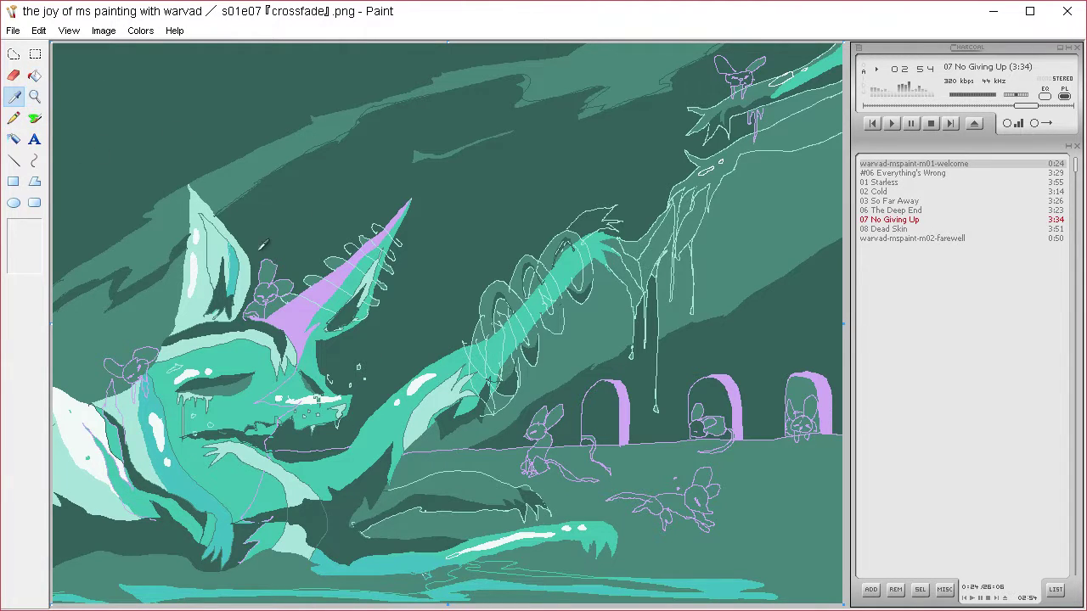
click(265, 358)
click(140, 29)
click(169, 59)
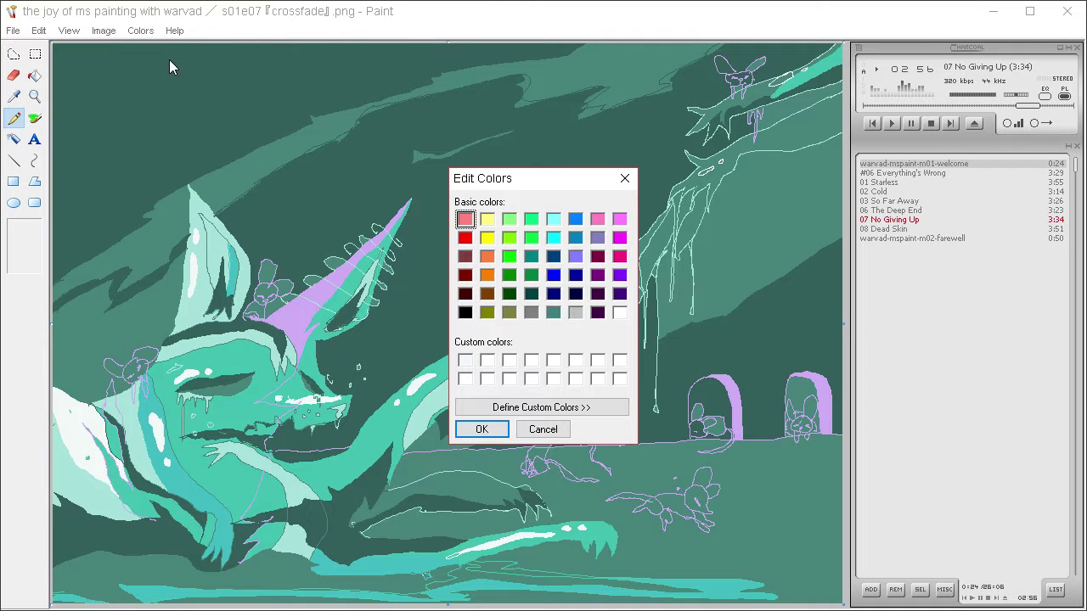
click(584, 406)
click(706, 278)
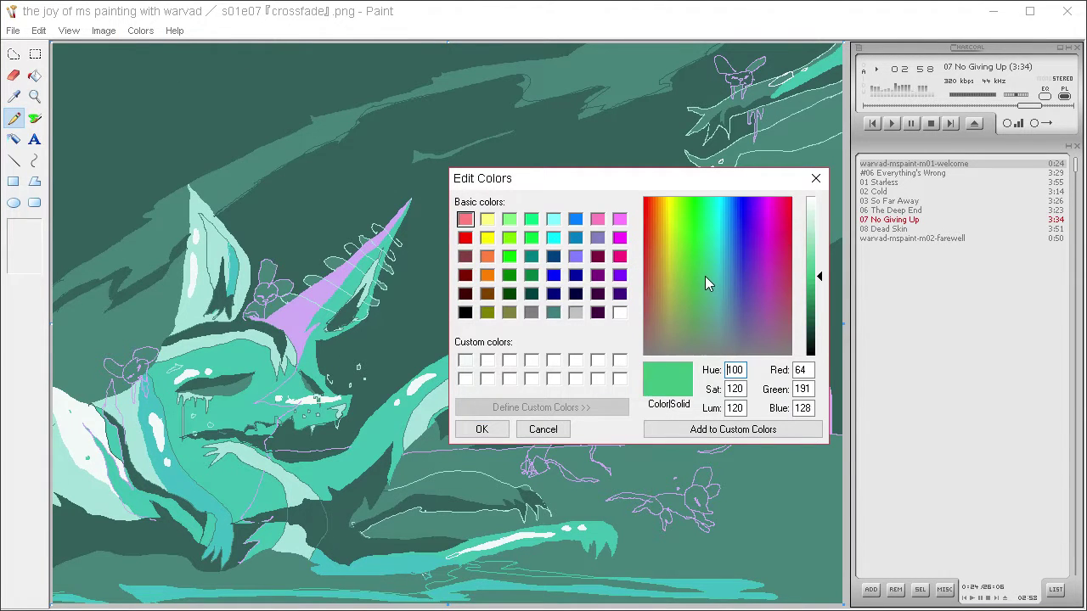
click(481, 429)
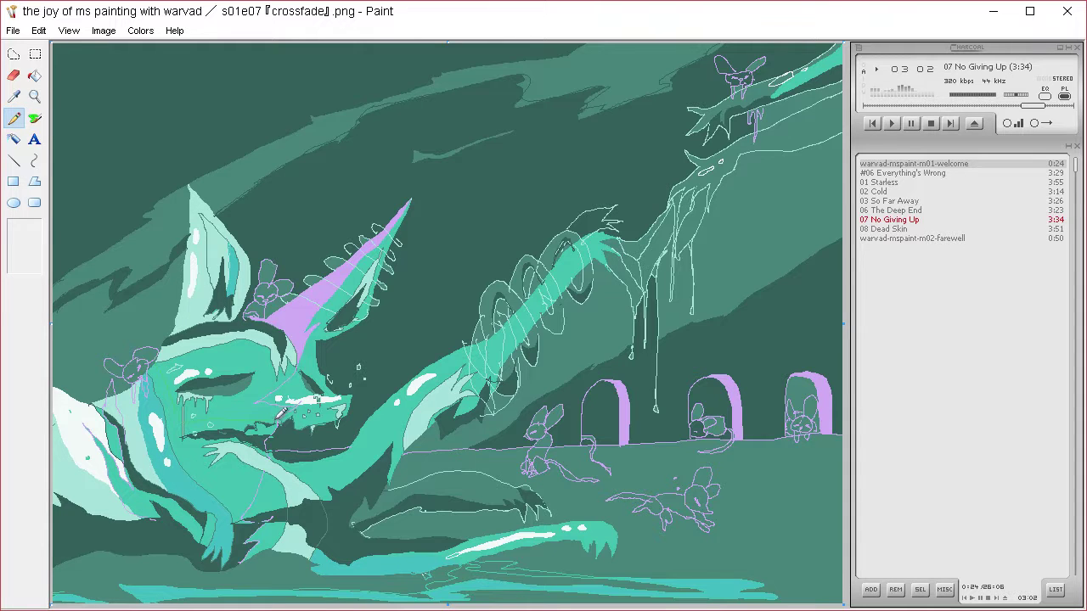
Fill the creature's throat and lower jaw area with the bright green.
click(34, 75)
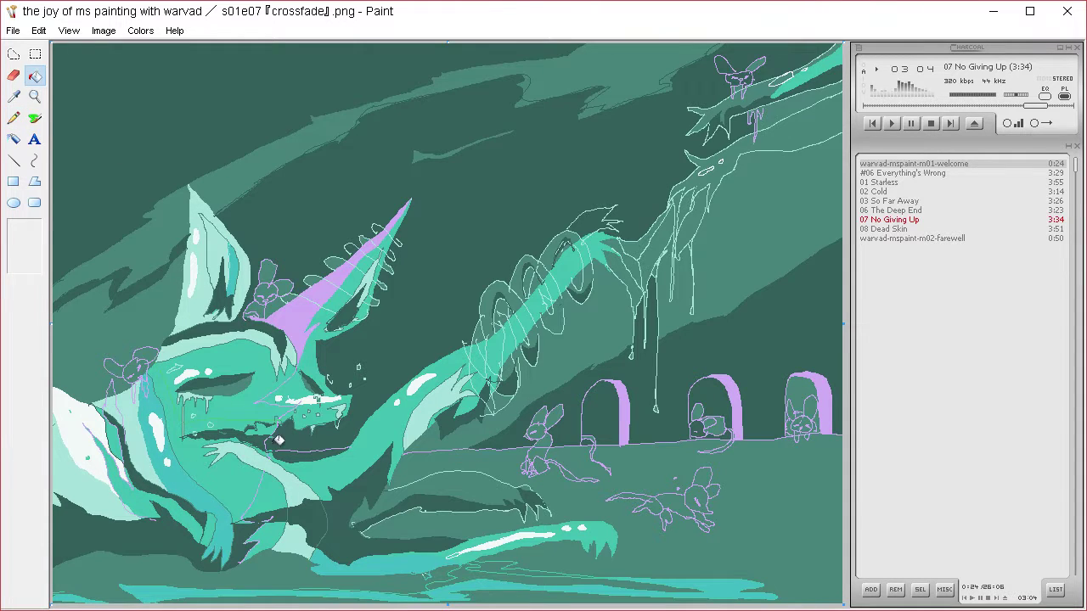
click(223, 476)
click(14, 118)
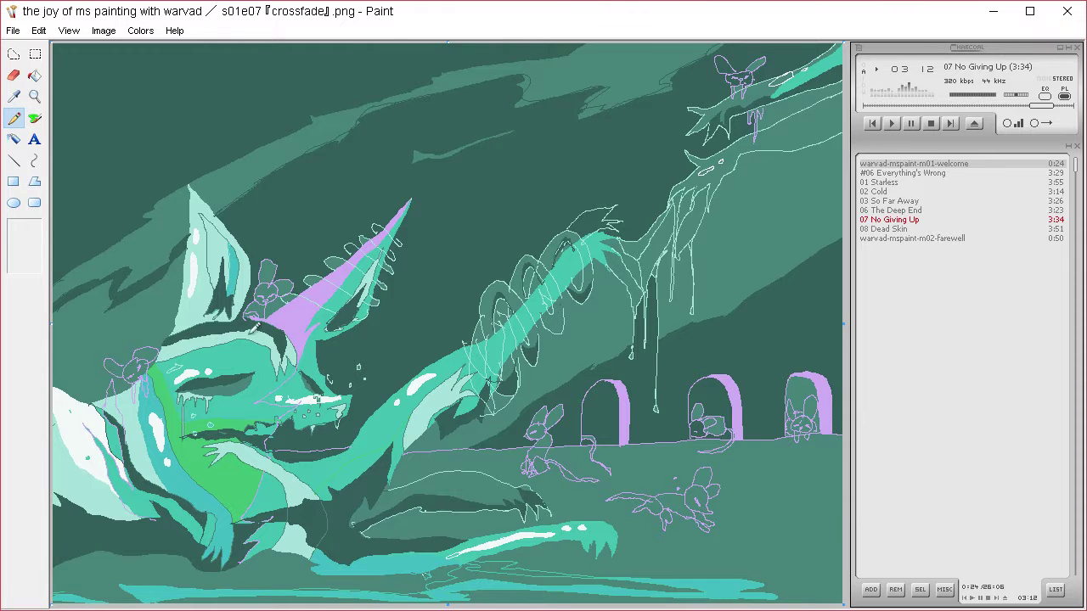
Fill the underside of the raised upper arm with bright green, then outline and fill the underside of its forearm and claw.
click(34, 76)
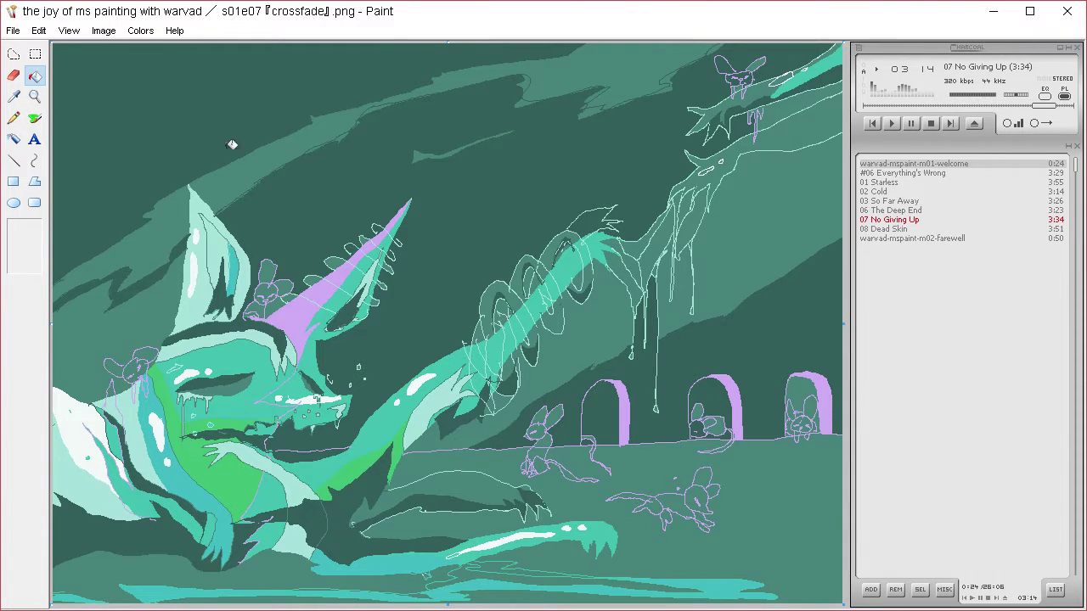
click(14, 118)
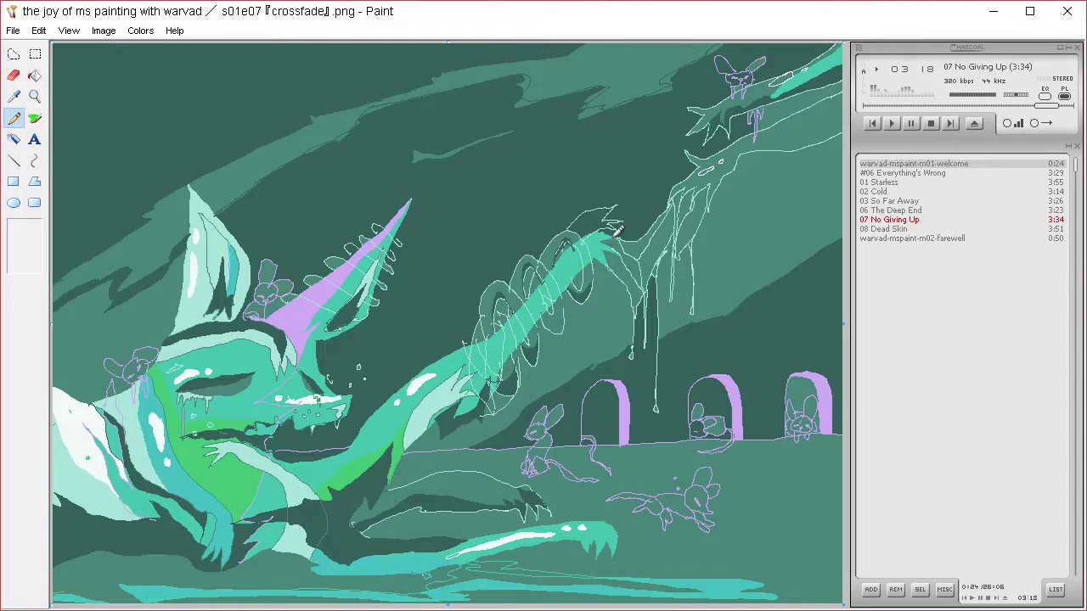
click(34, 76)
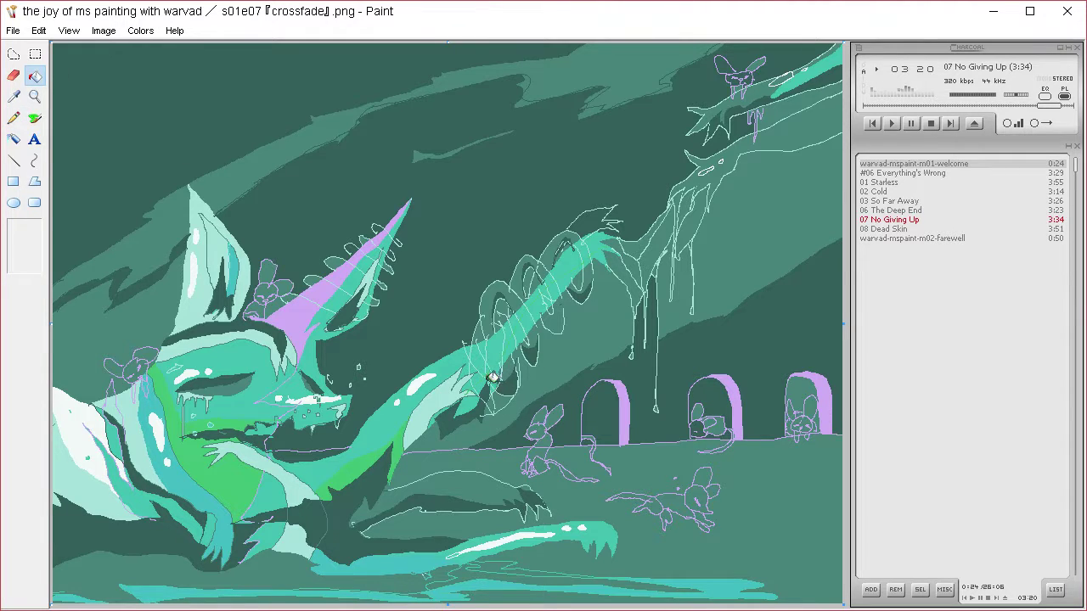
click(476, 399)
Outline the lower edge of the creature's body beneath its white belly patch and fill it with bright green.
click(72, 539)
key(ctrl+z)
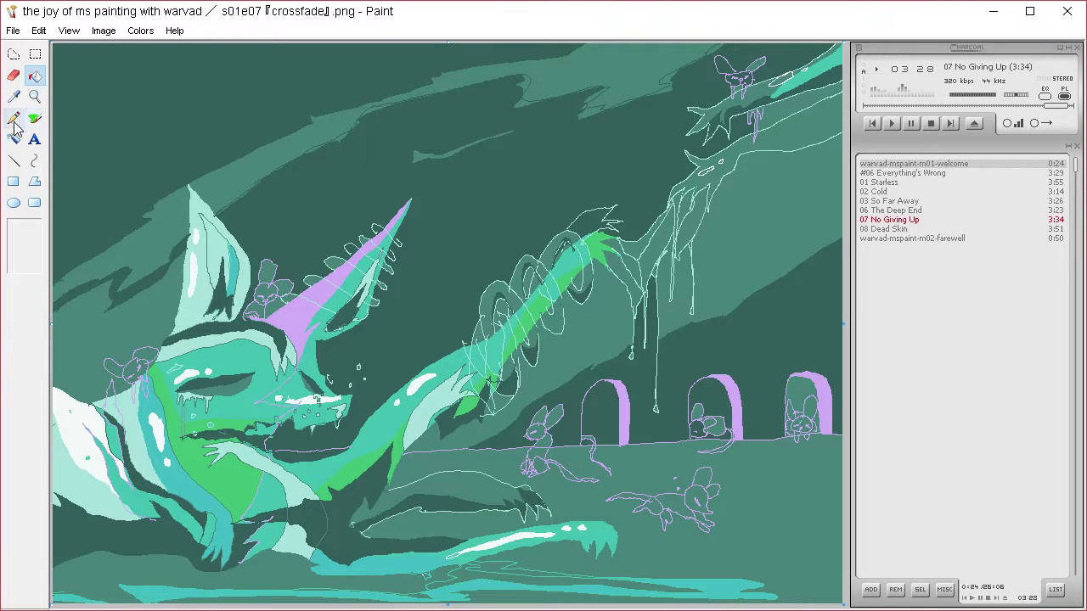
click(14, 118)
drag(113, 521, 65, 501)
click(34, 76)
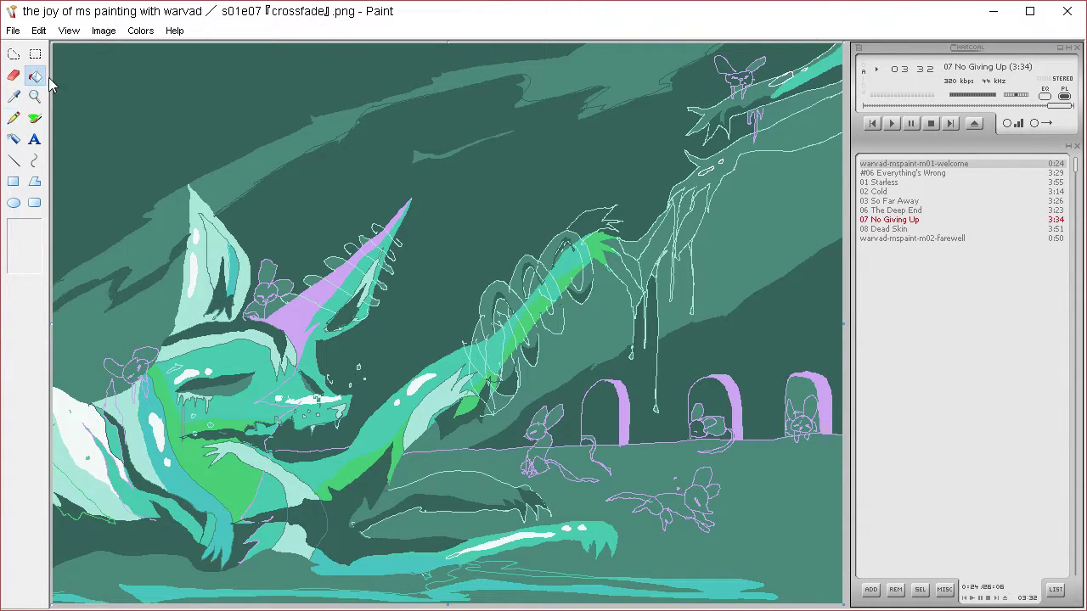
click(74, 494)
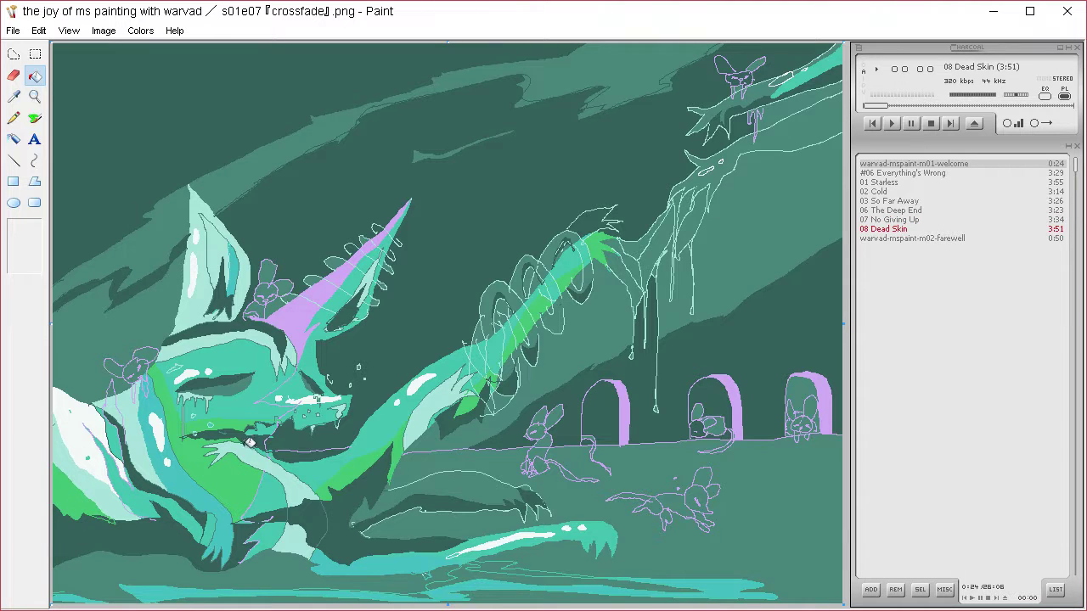
Pick the near-white from the brow highlight, then outline and fill highlights on the forearm coils and the elbow fur.
click(14, 118)
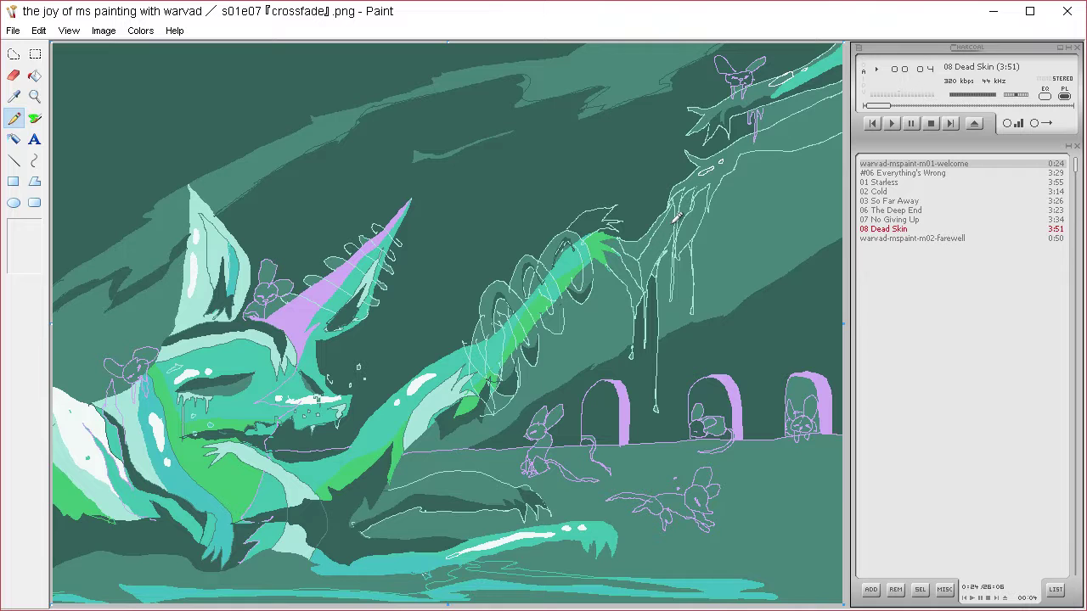
click(141, 31)
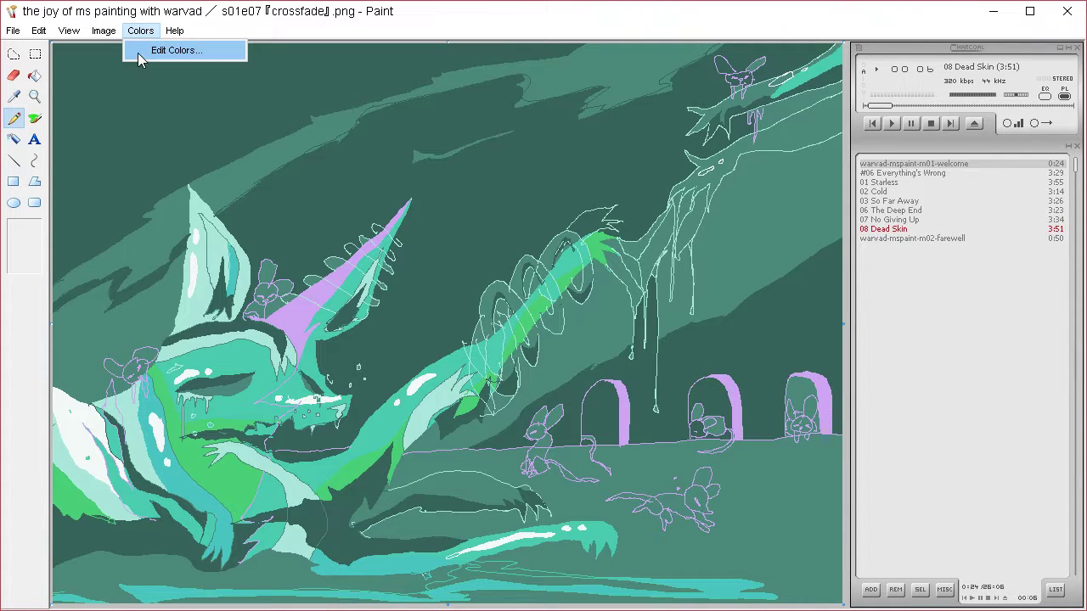
click(15, 96)
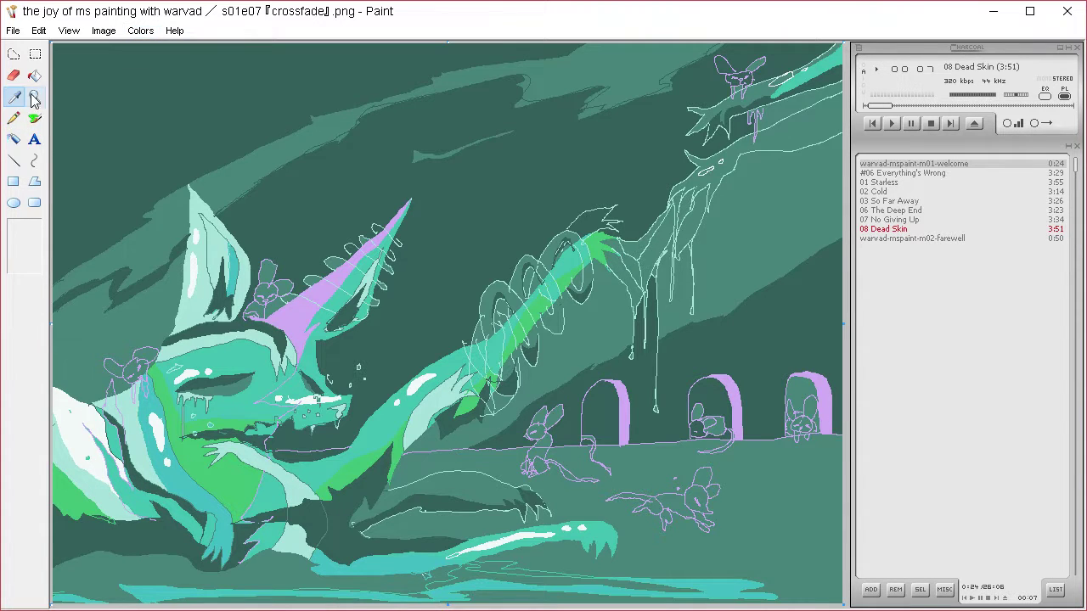
click(195, 371)
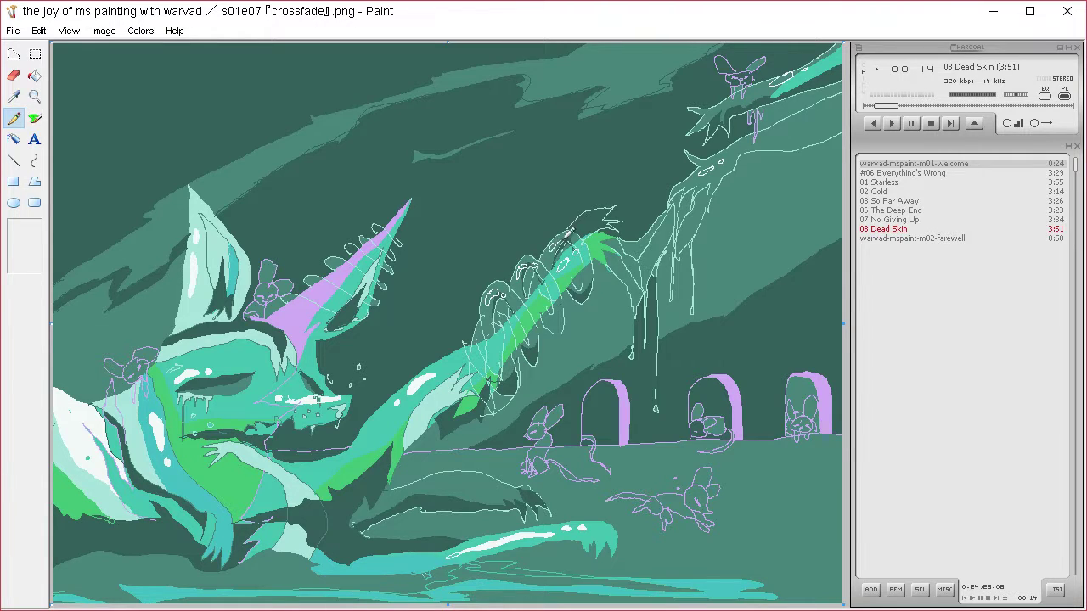
click(34, 76)
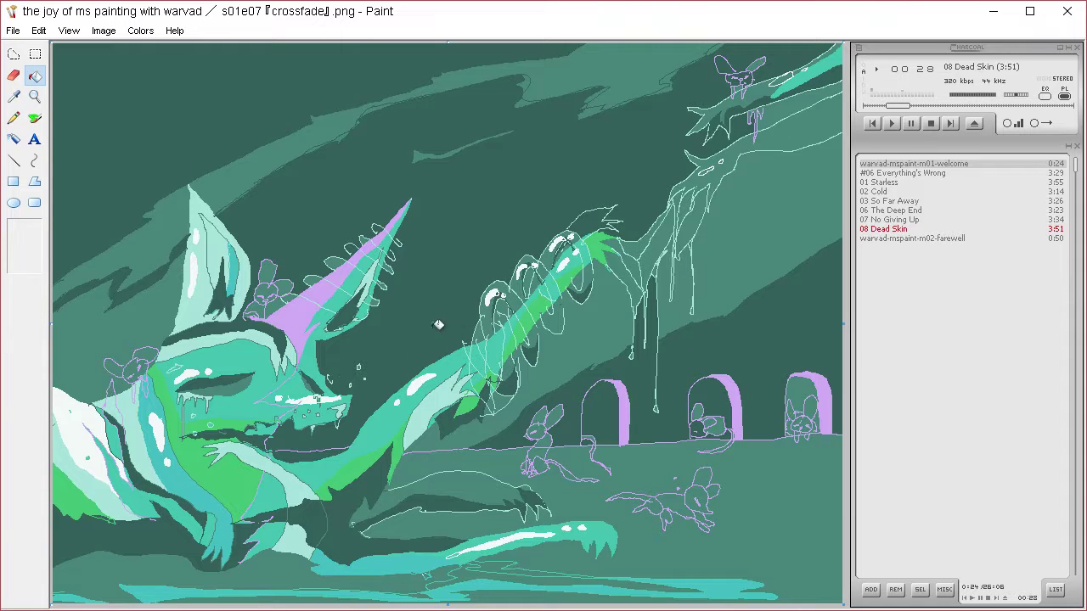
click(13, 118)
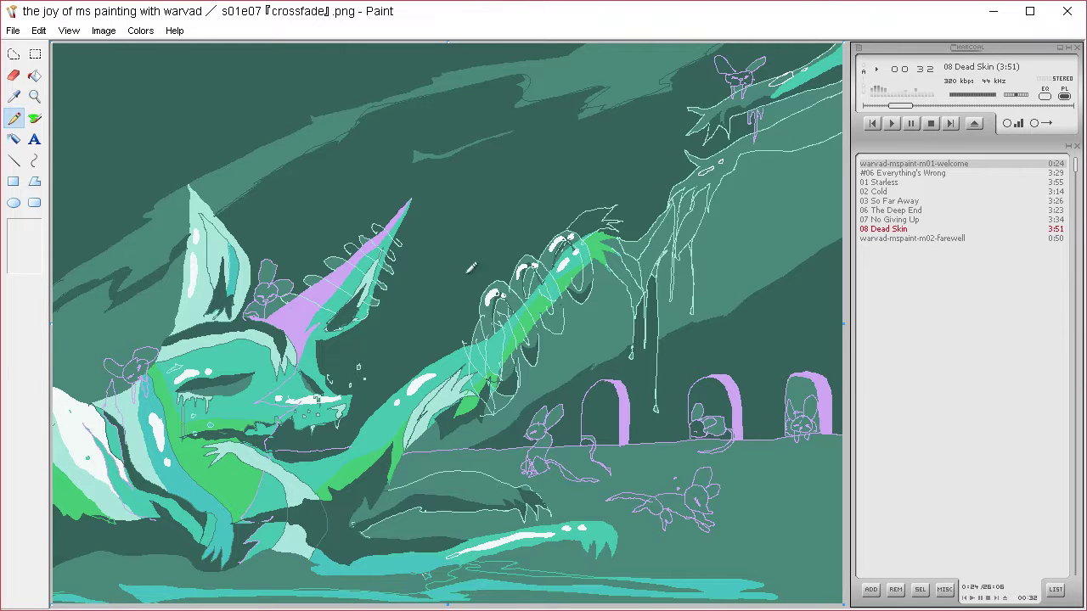
click(40, 77)
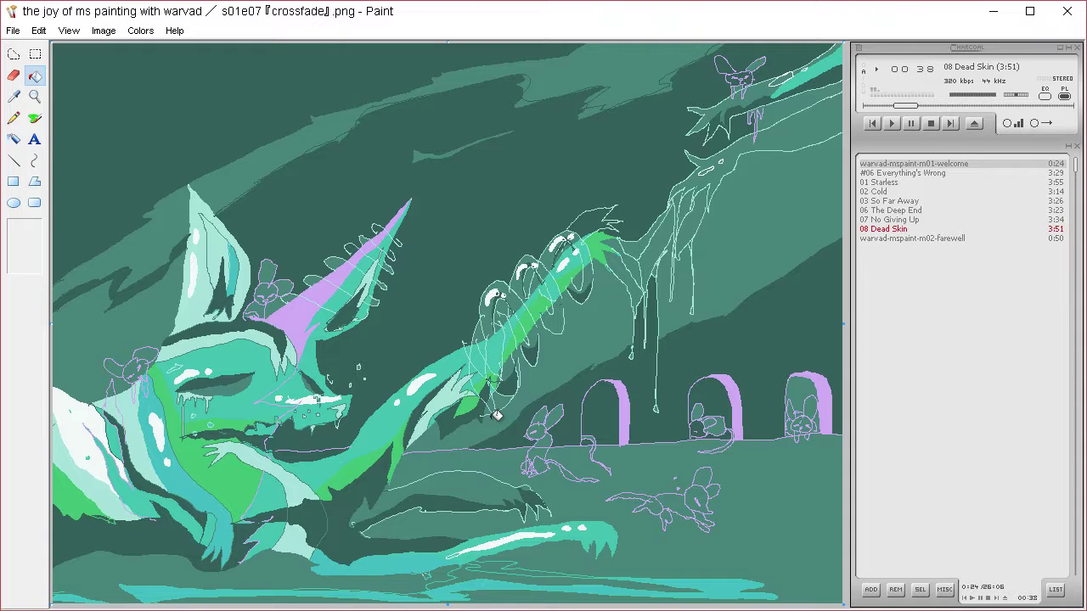
Pick the lavender from a doorway arch and draw a small big-eared figure at the base of the lowest outstretched arm.
click(13, 96)
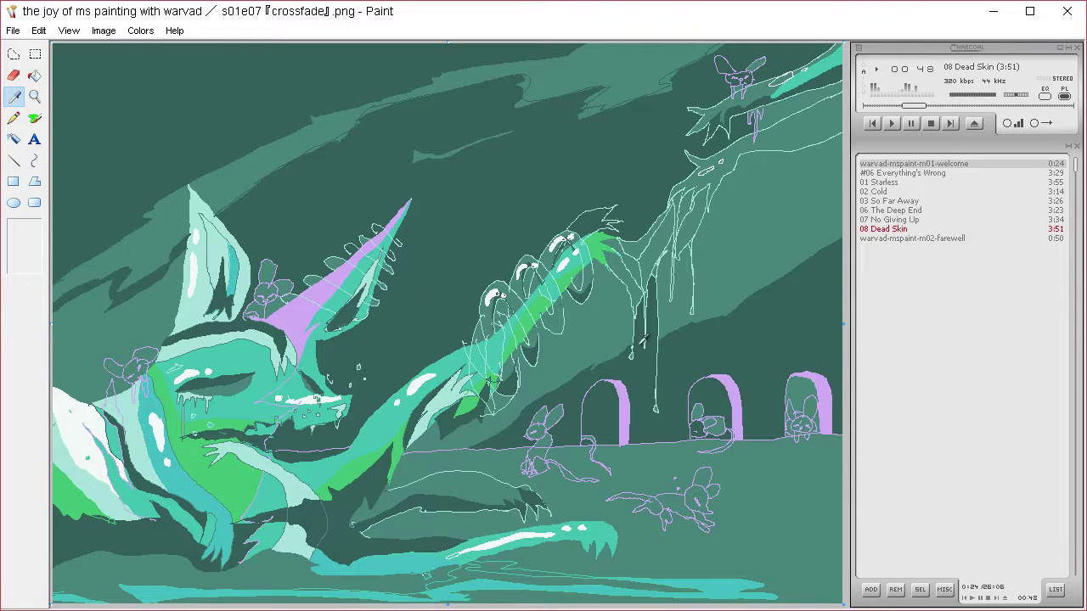
click(629, 418)
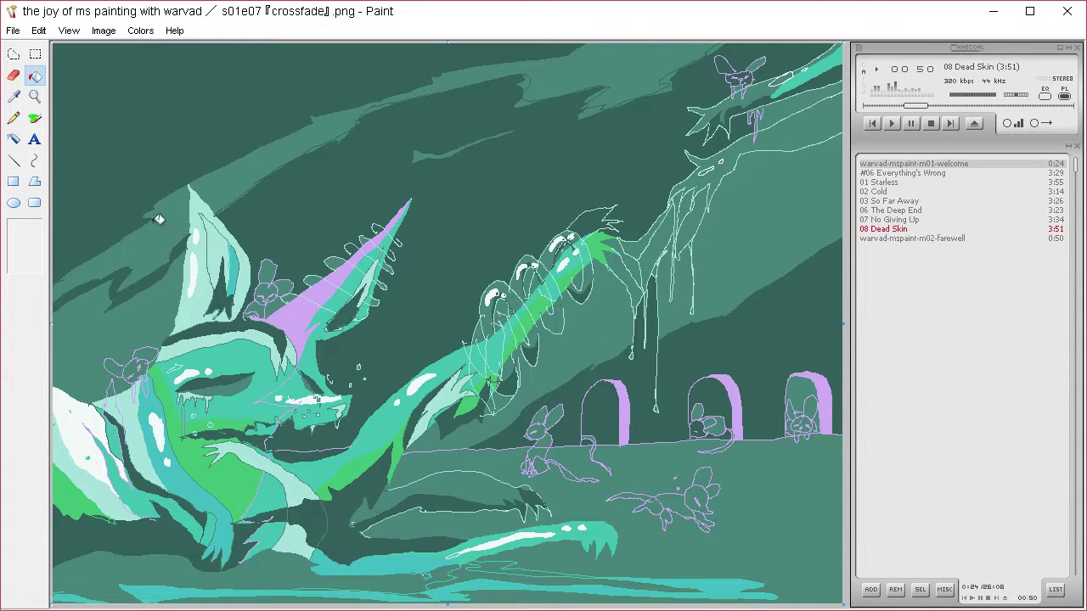
click(14, 117)
mouse_move(414, 520)
mouse_down()
mouse_move(390, 535)
mouse_move(414, 537)
mouse_move(426, 526)
mouse_move(409, 514)
mouse_move(436, 504)
mouse_move(421, 520)
mouse_move(387, 512)
mouse_move(392, 550)
mouse_up()
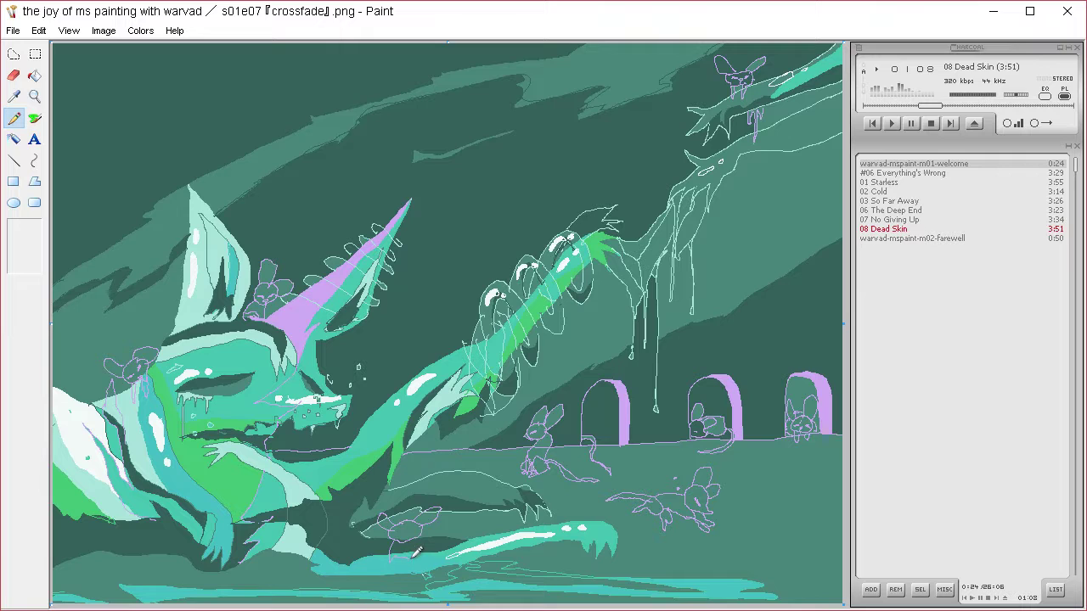
mouse_move(442, 528)
mouse_down()
mouse_move(402, 537)
mouse_move(413, 557)
mouse_up()
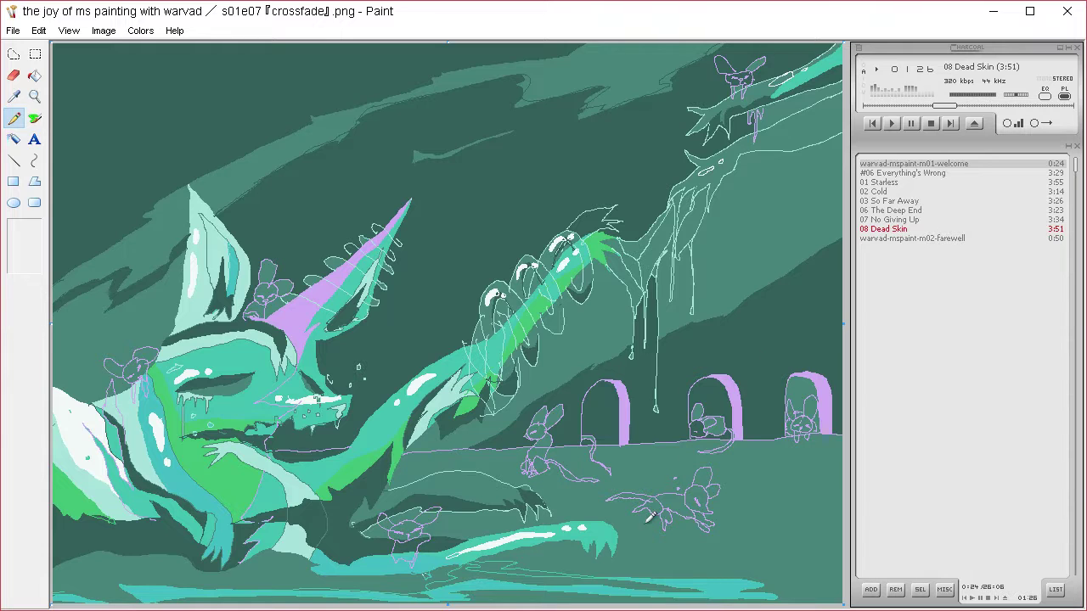
Pick the dark green, outline a flat shadow on the ground beneath the lowest arm's claws and fill it.
click(13, 96)
click(447, 356)
mouse_move(589, 551)
mouse_down()
mouse_move(558, 562)
mouse_move(716, 565)
mouse_up()
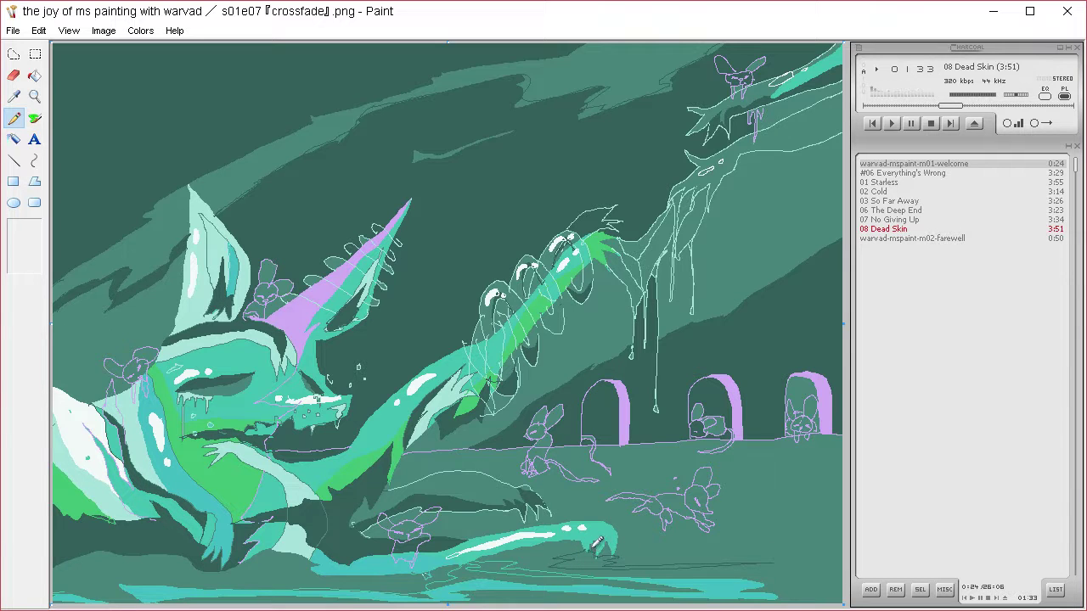
click(35, 75)
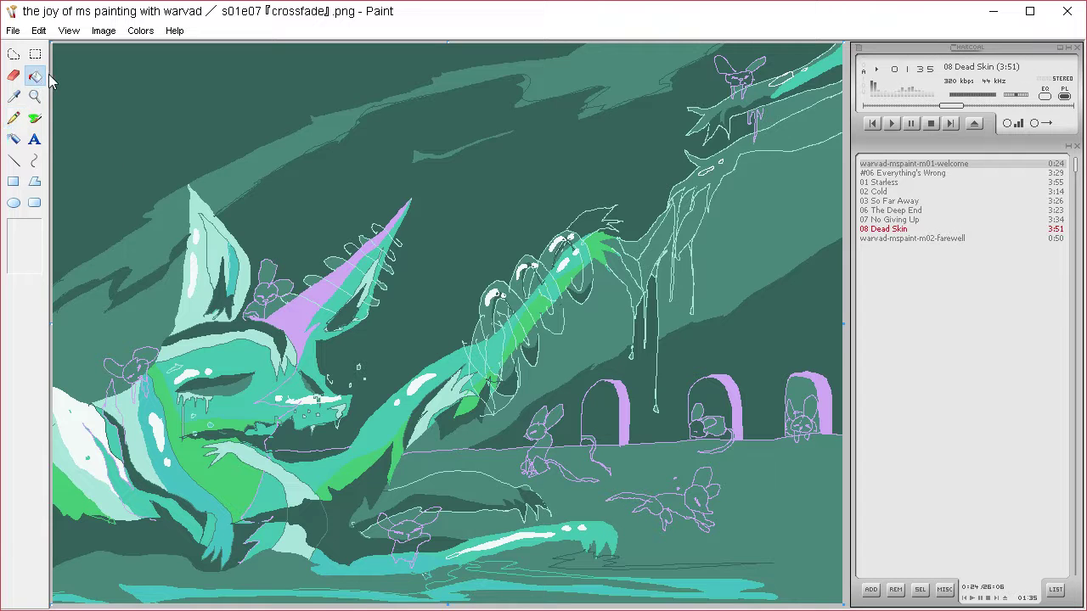
click(591, 558)
Outline long wavy shadow streaks in dark green on the ground below the creature's front claws.
click(14, 119)
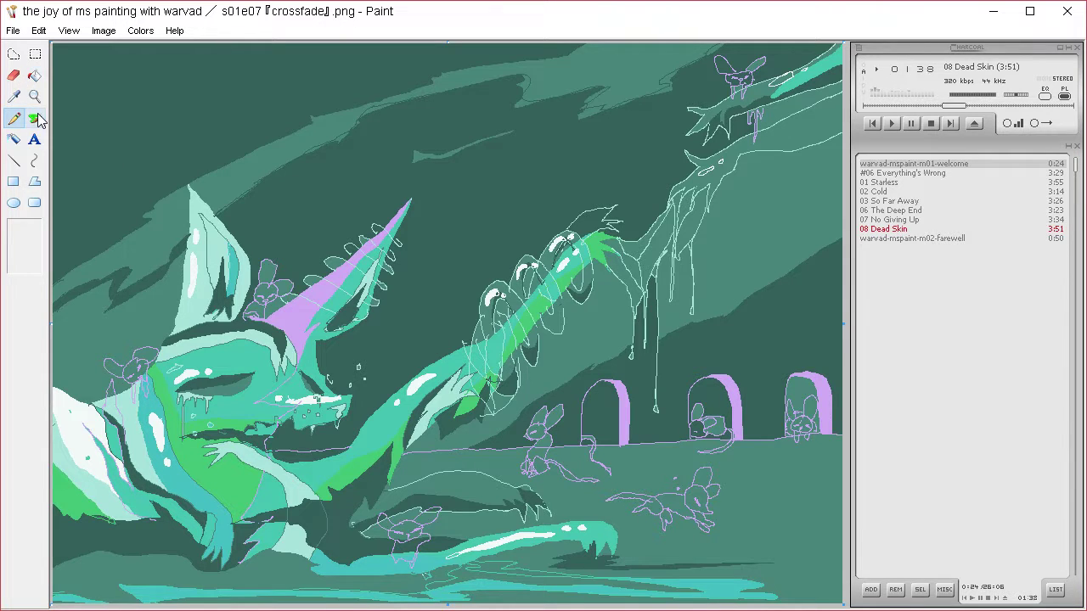
mouse_move(257, 566)
mouse_down()
mouse_move(62, 580)
mouse_move(132, 587)
mouse_up()
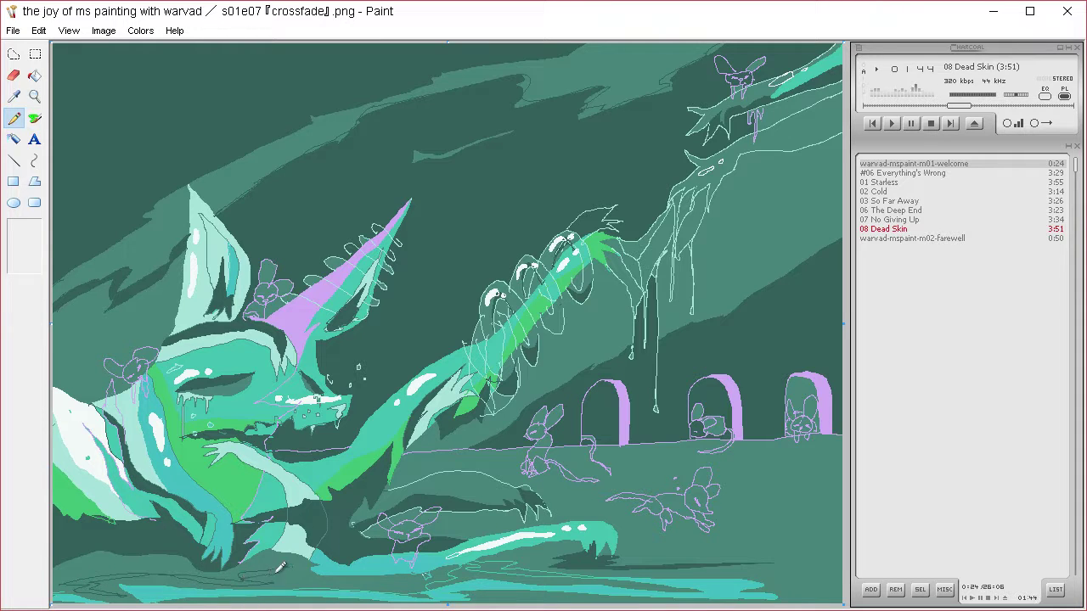
click(34, 75)
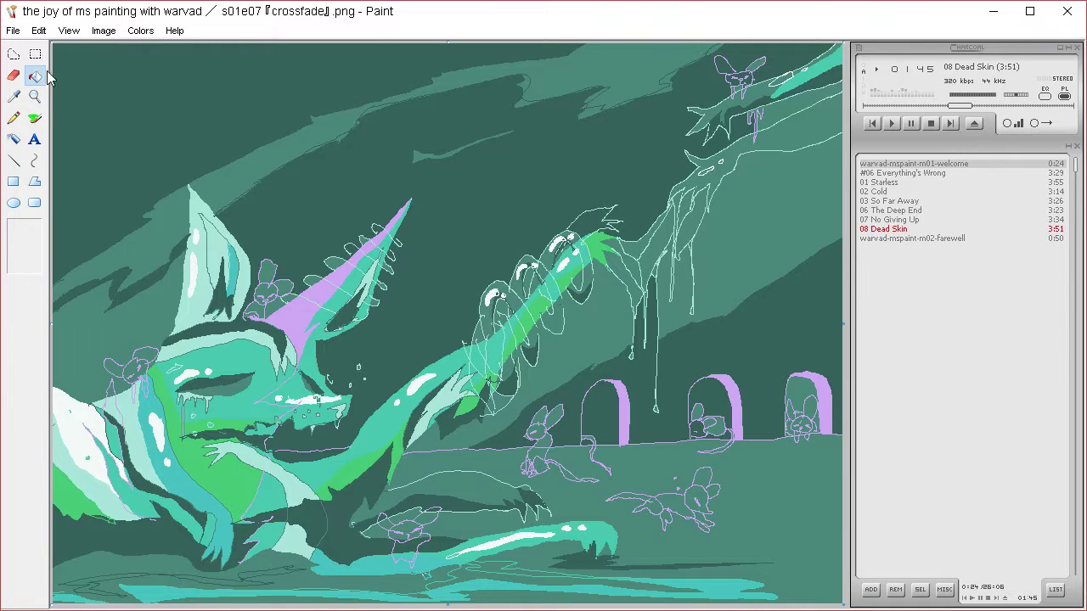
click(278, 570)
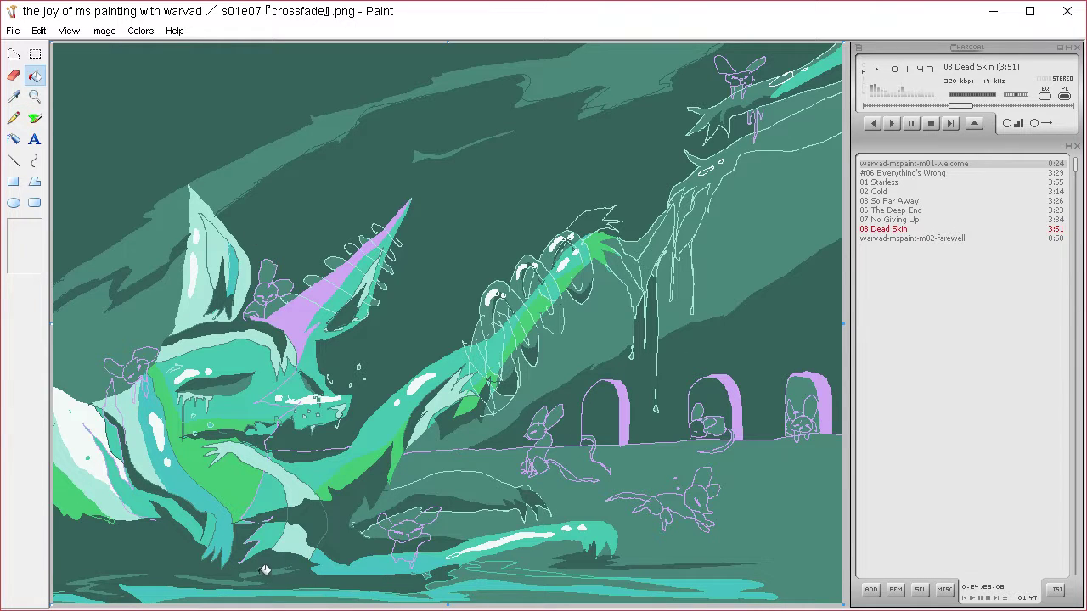
key(ctrl+z)
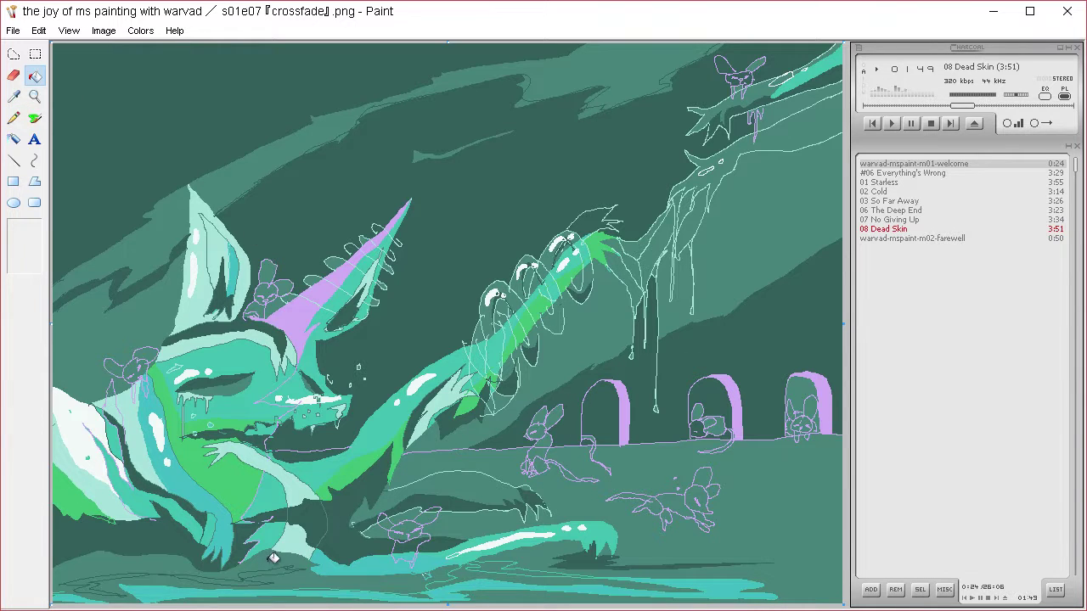
key(ctrl+y)
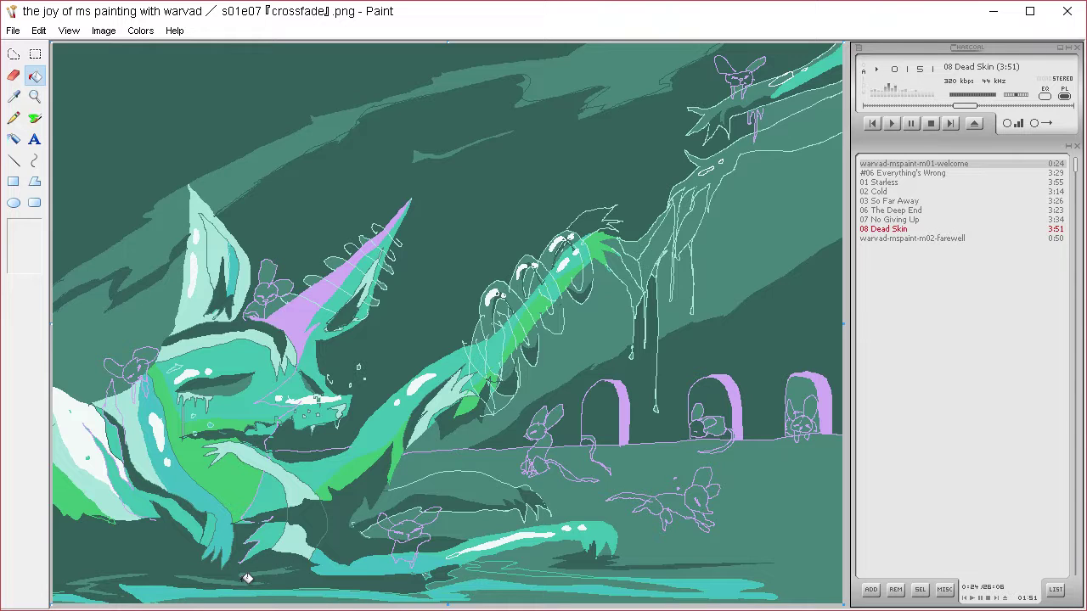
key(ctrl+z)
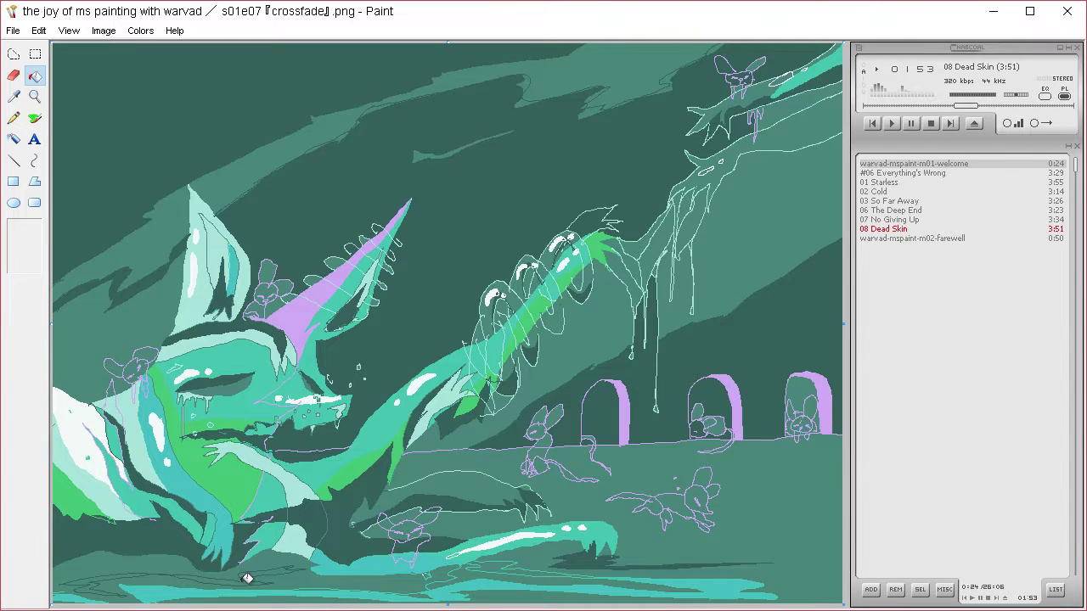
Fill the outlined wavy ground streaks below the front claws with dark green.
click(109, 578)
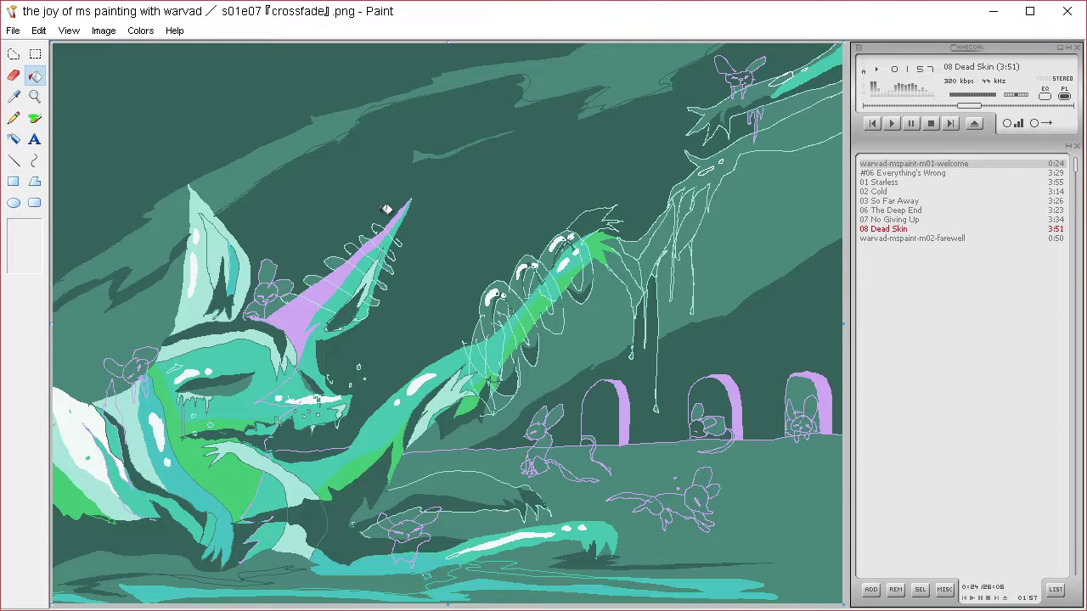
click(227, 581)
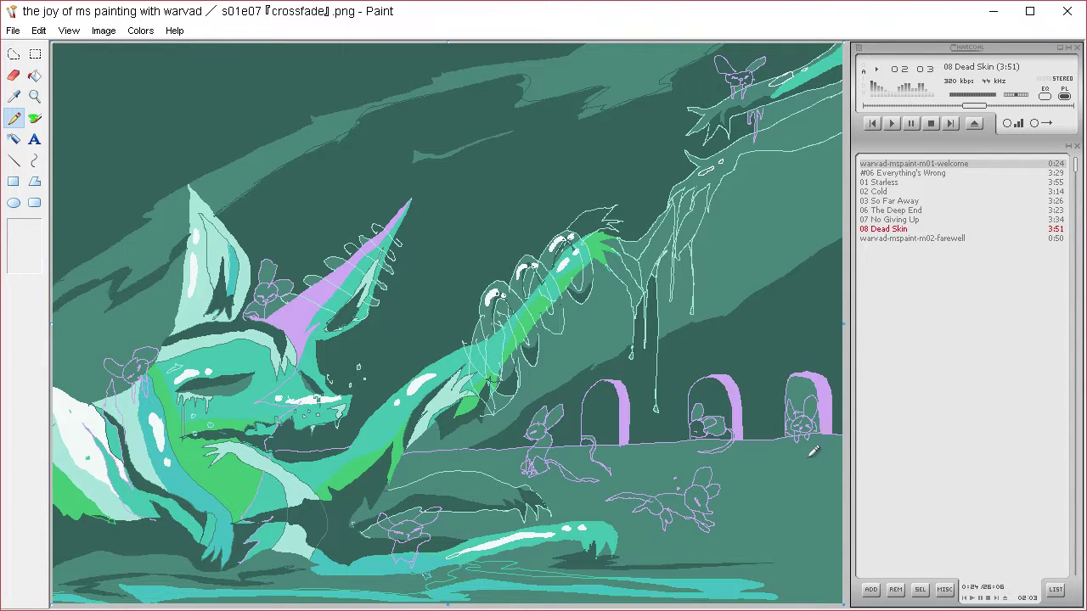
Outline shadows beneath the small lavender figures on the ground and on the creature and fill them with dark green.
mouse_move(684, 533)
mouse_down()
mouse_move(716, 536)
mouse_move(646, 524)
mouse_move(704, 527)
mouse_up()
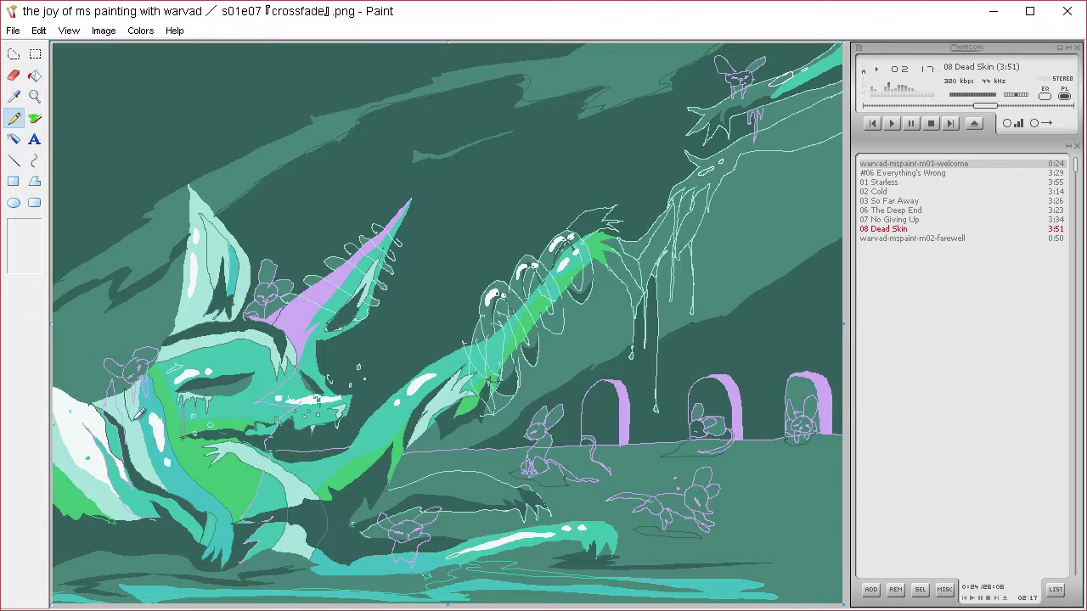
click(34, 76)
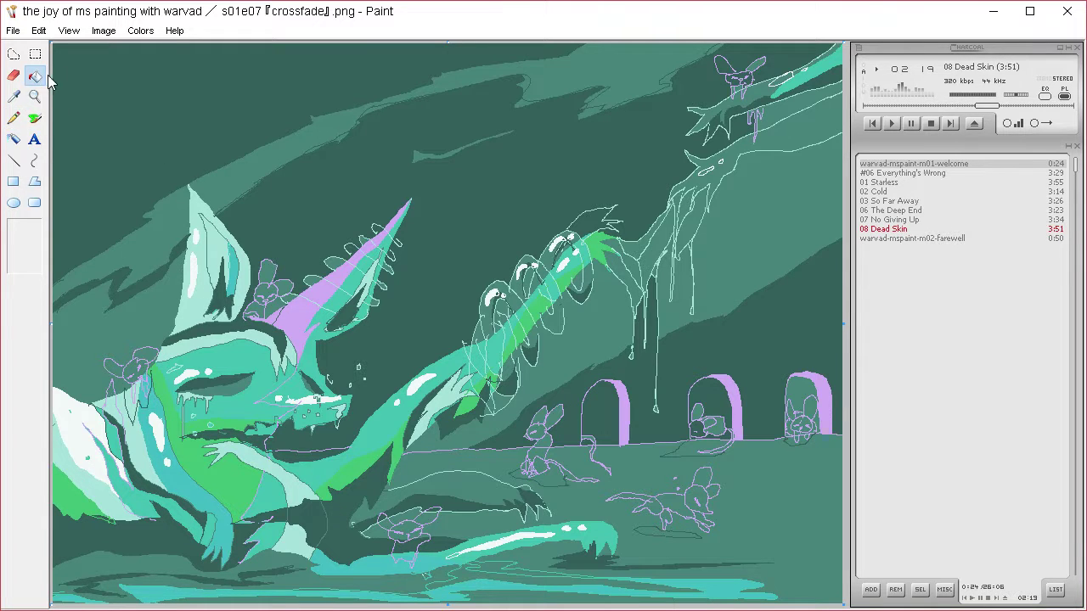
click(146, 396)
click(282, 317)
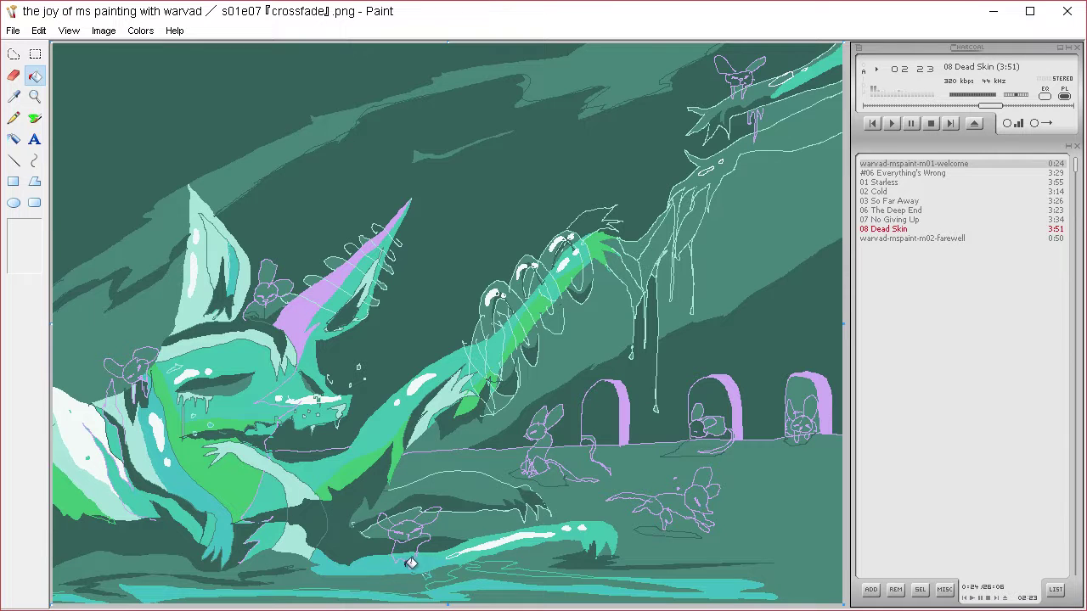
click(705, 443)
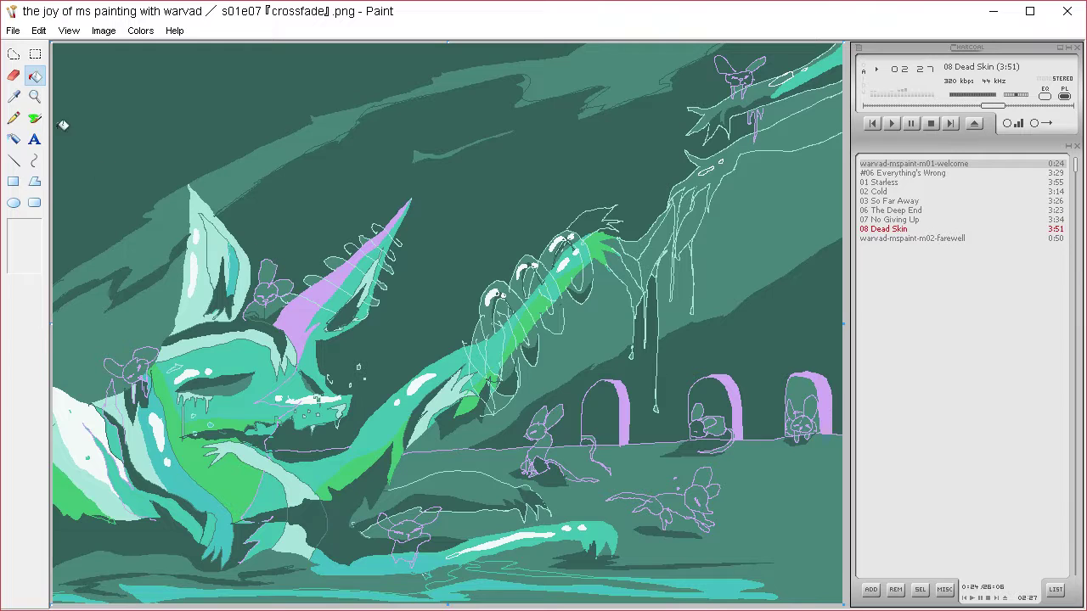
Try to outline and fill a dark green shadow beside the tail near the first doorway.
click(14, 118)
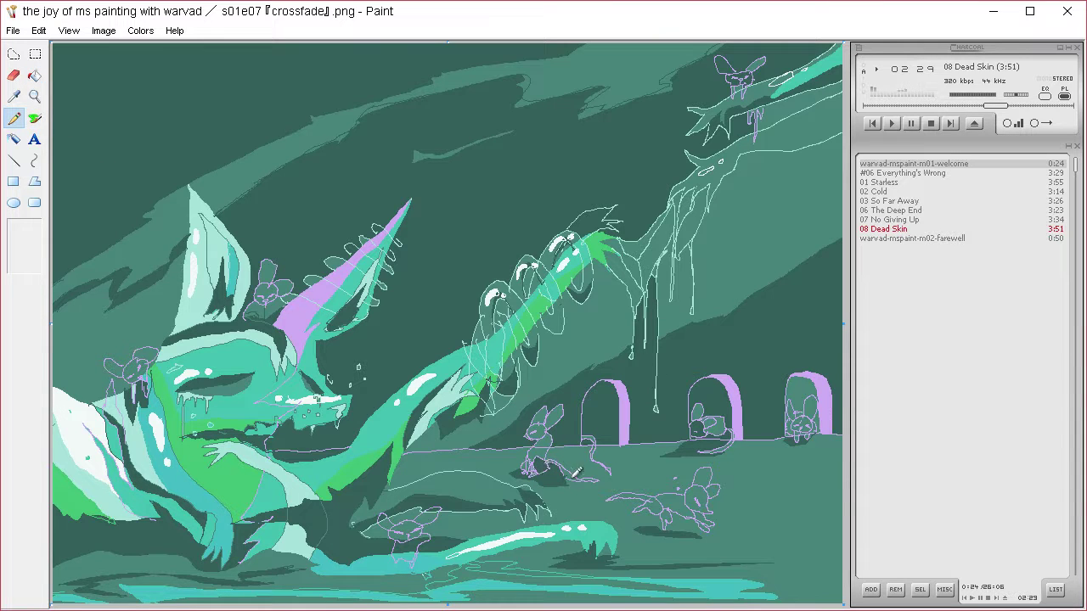
drag(576, 472, 601, 445)
click(35, 76)
click(586, 459)
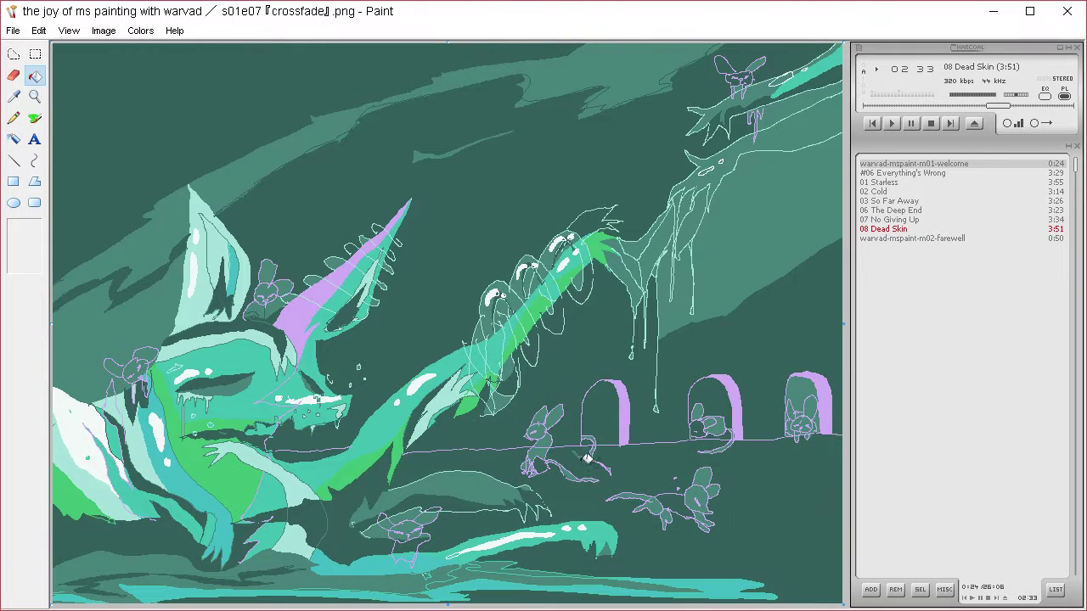
key(ctrl+z)
click(585, 481)
key(ctrl+z)
Fill the ground in front of the doorways and the area inside the dripping hand above the coils with dark green.
click(586, 489)
click(640, 281)
click(639, 263)
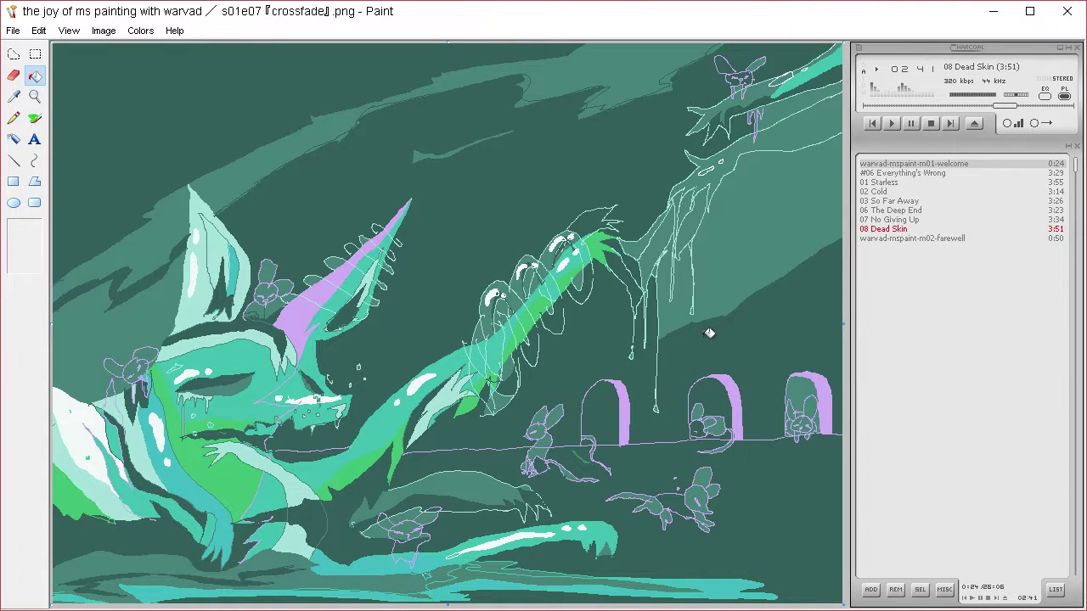
Undo the last dark green fills on the ground before the doorways and inside the dripping hand.
key(ctrl+z)
key(ctrl+z)
click(626, 418)
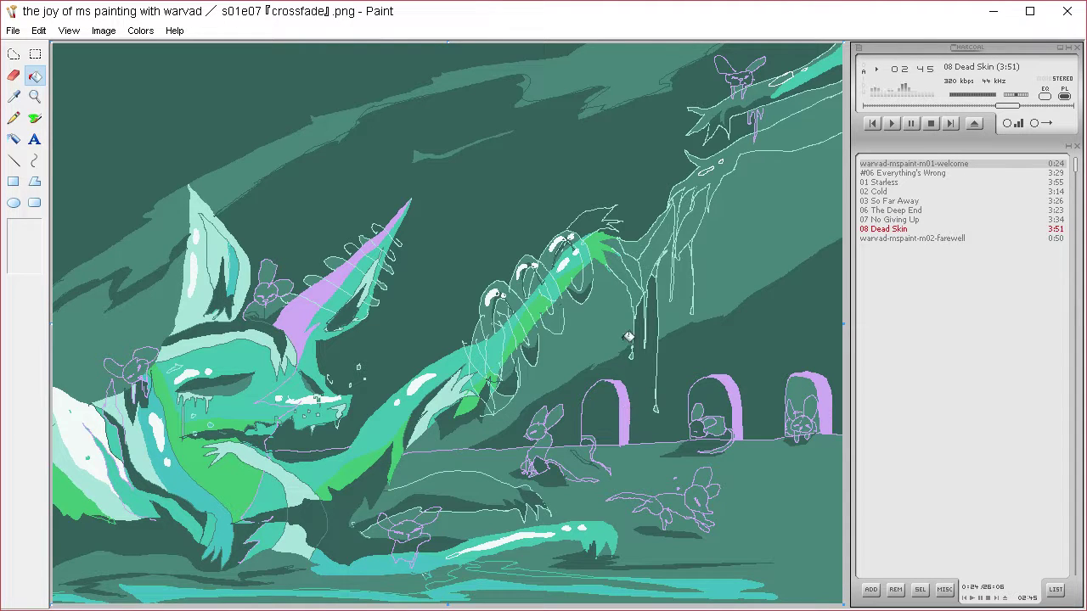
Define a very dark green custom colour with hue 114, saturation 70 and luminosity 38.
click(140, 30)
click(164, 58)
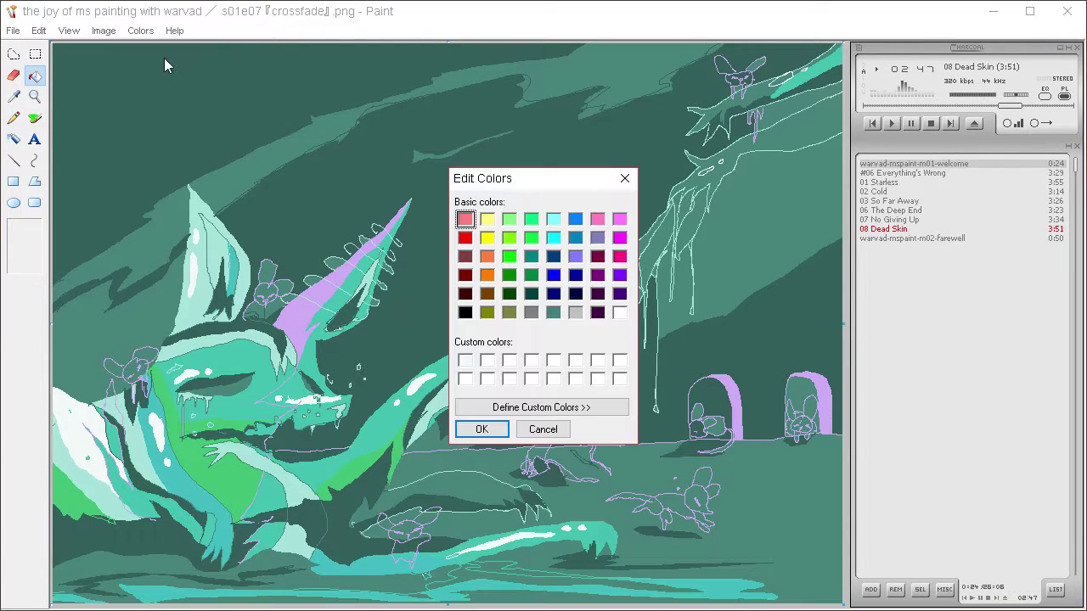
click(597, 408)
drag(820, 309, 821, 331)
click(671, 430)
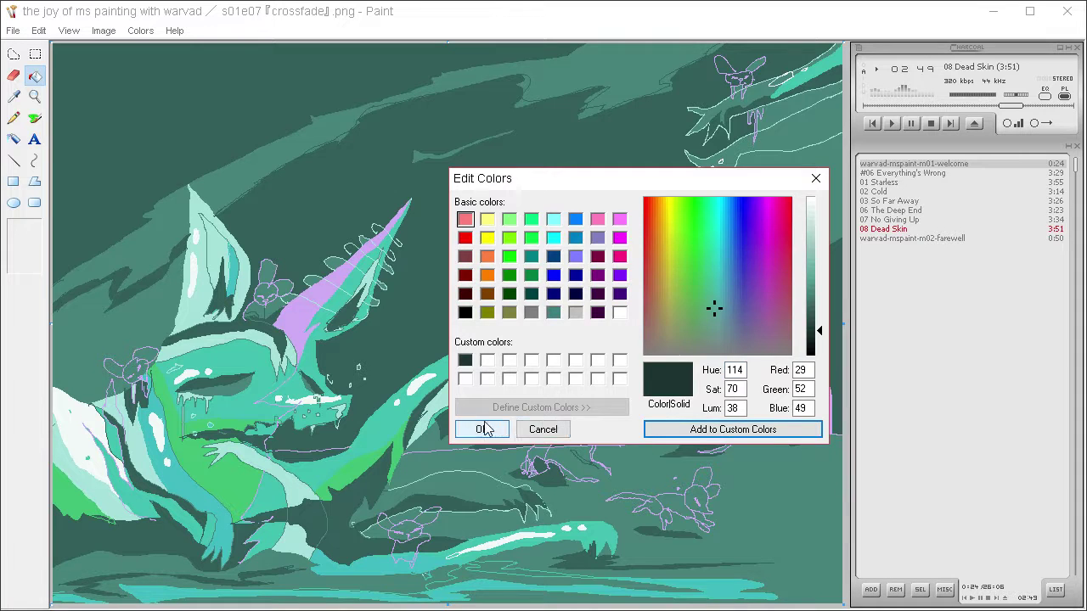
click(484, 429)
Fill the ground before the doorways, the ground beneath the front claws and the area behind the head with very dark green.
click(624, 469)
click(278, 556)
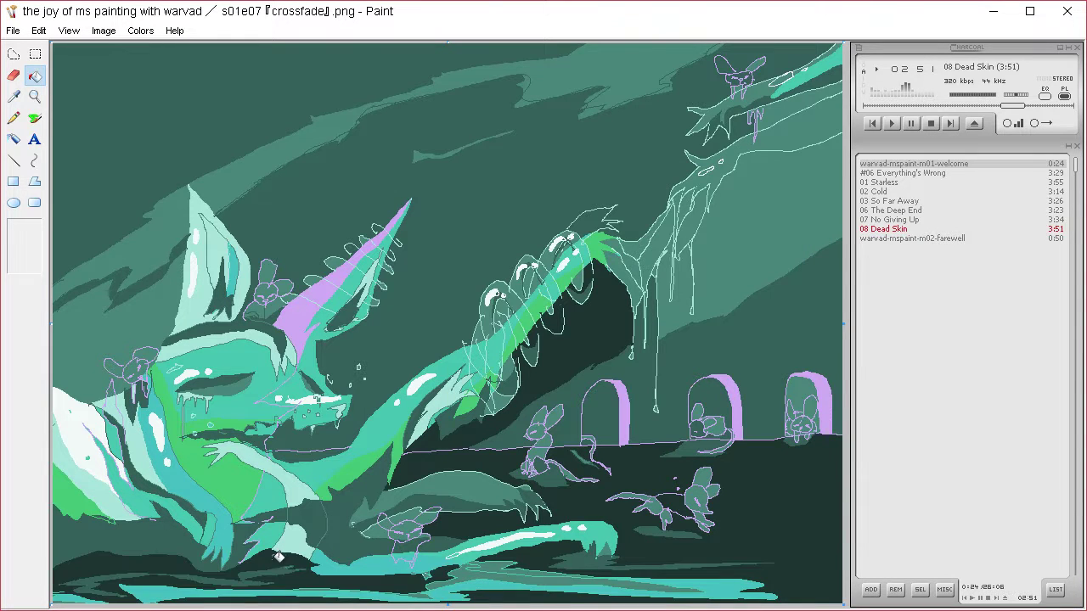
click(136, 333)
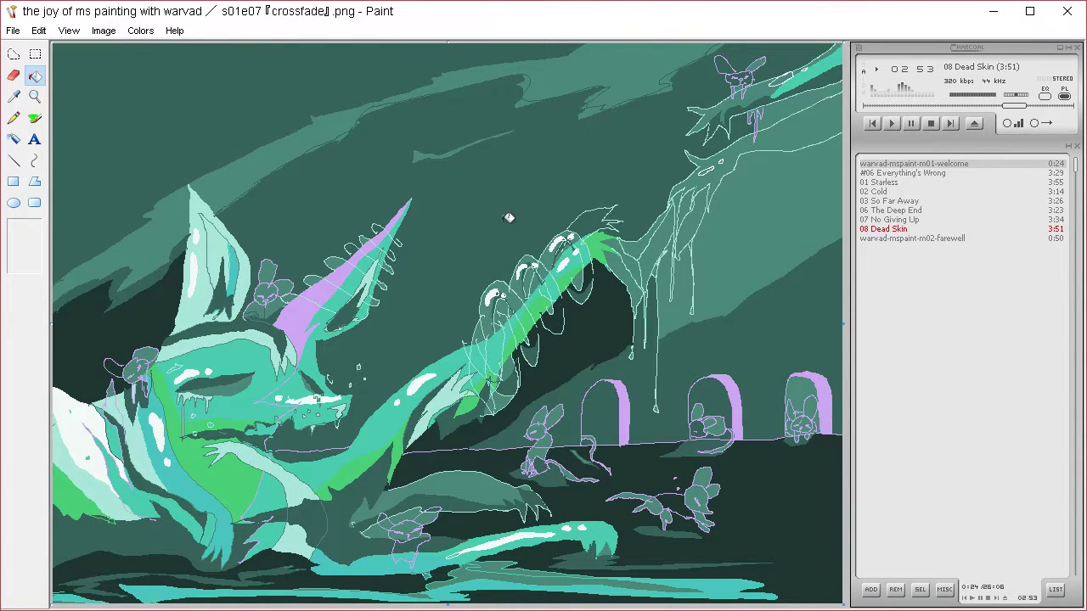
Fill the teal neck stripe down to the claws and the lavender base of the pointed ear with very dark green.
click(223, 491)
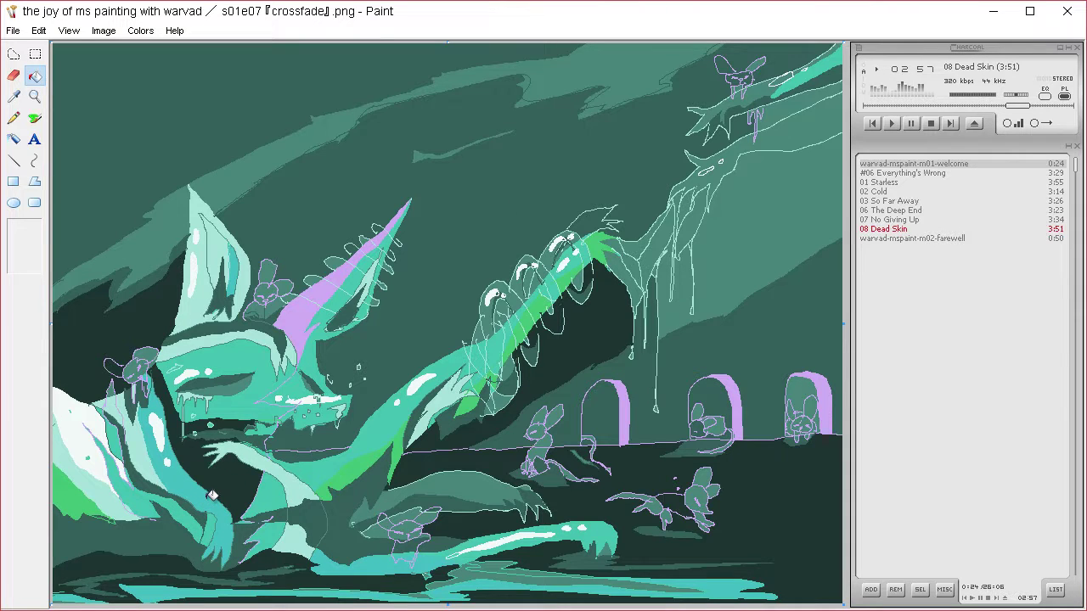
click(227, 500)
click(185, 481)
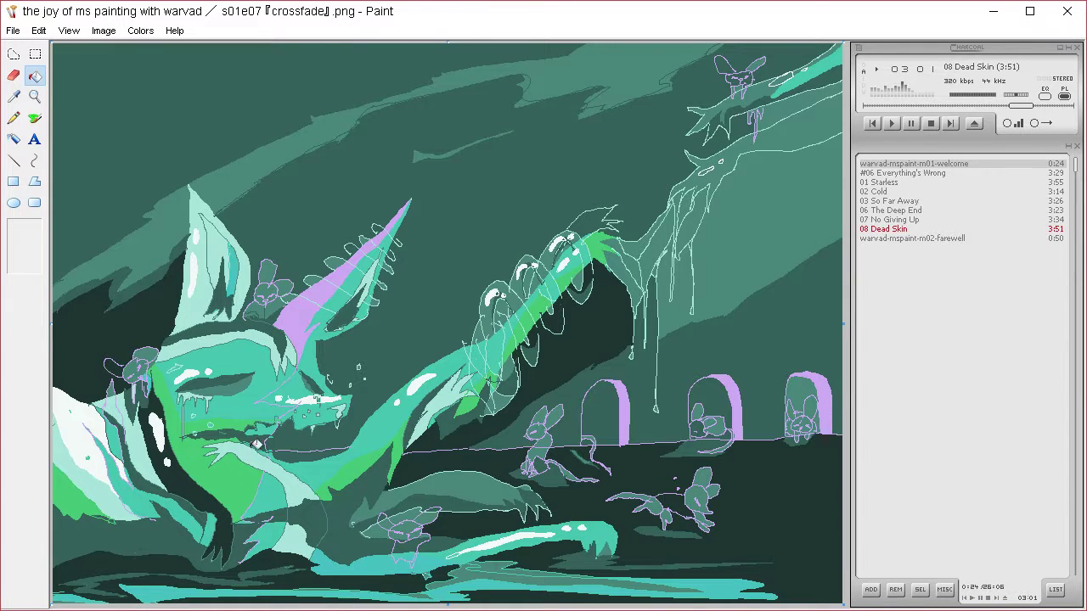
click(298, 312)
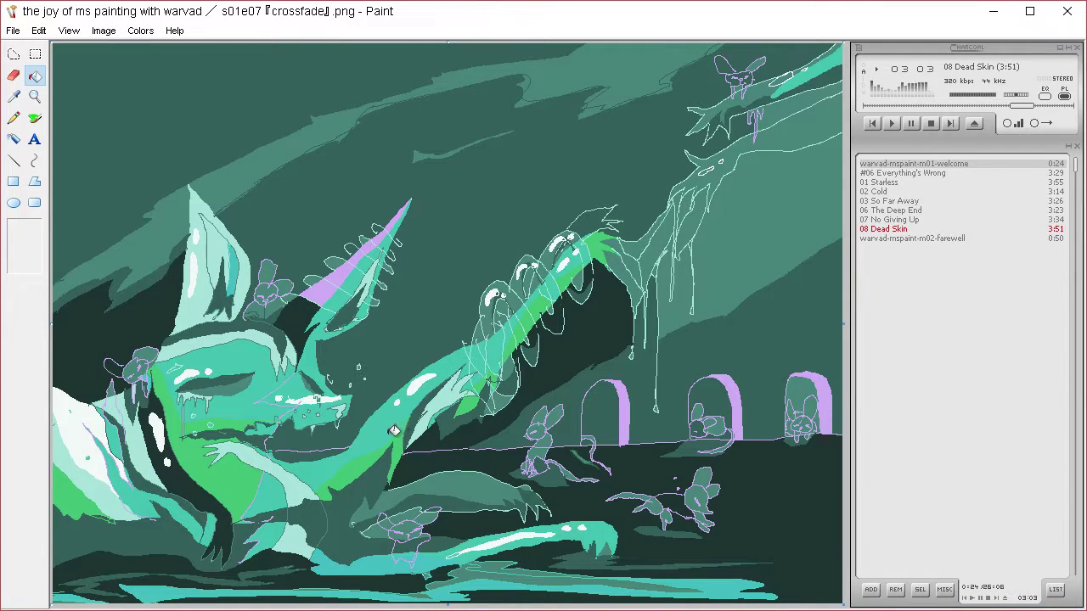
Fill the upper clawed arm, the band beneath the dripping arm and the main background with very dark green.
click(778, 90)
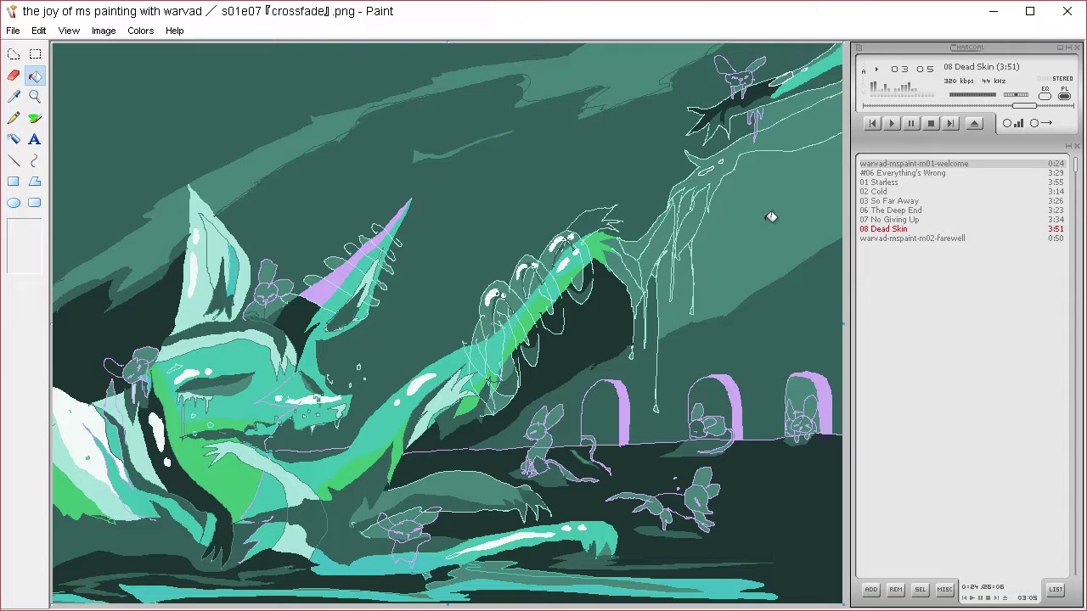
click(718, 182)
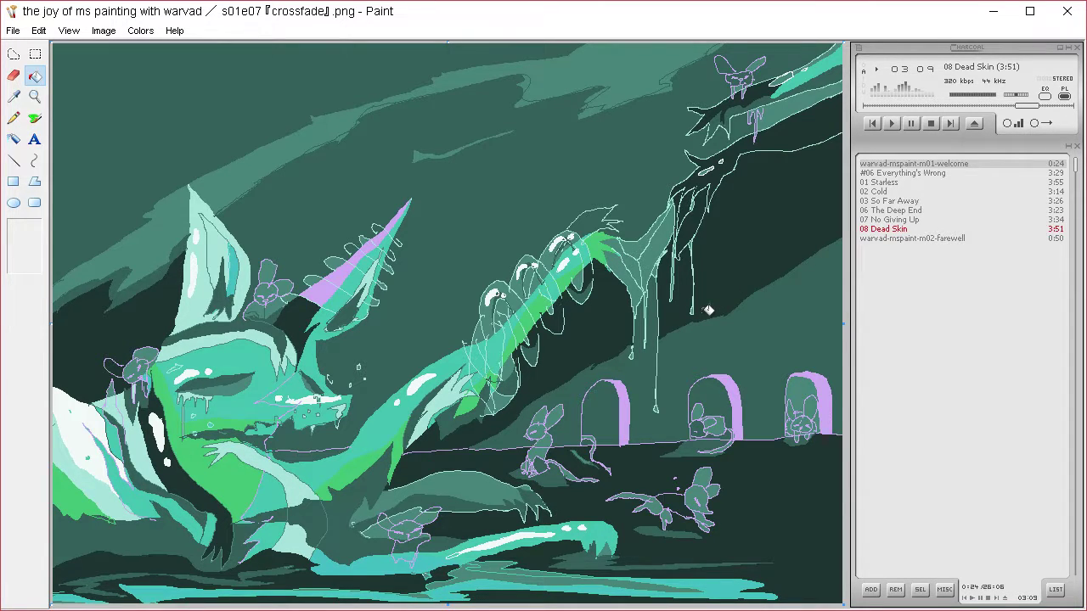
click(708, 310)
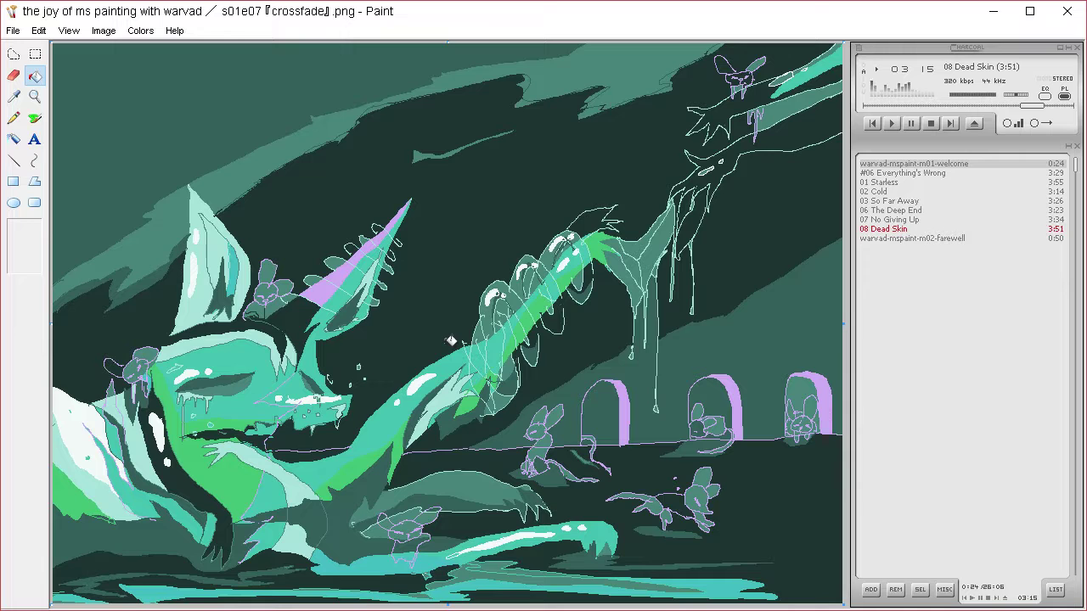
Compare the painting with and without the recent very dark green fills.
key(ctrl+z)
key(ctrl+z)
key(ctrl+z)
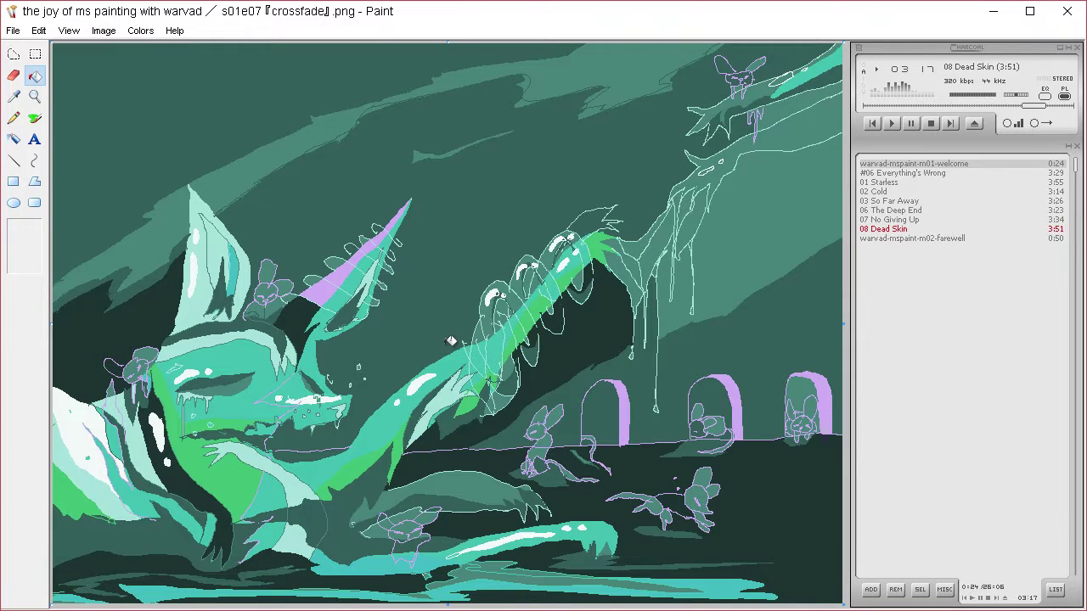
key(ctrl+y)
key(ctrl+y)
key(ctrl+y)
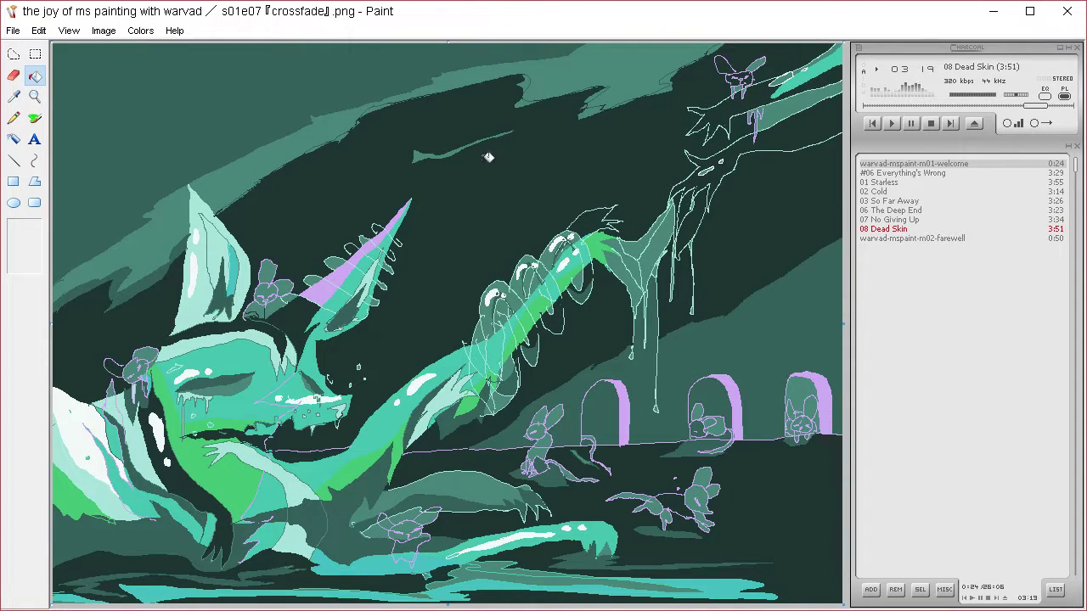
key(ctrl+z)
key(ctrl+z)
key(ctrl+z)
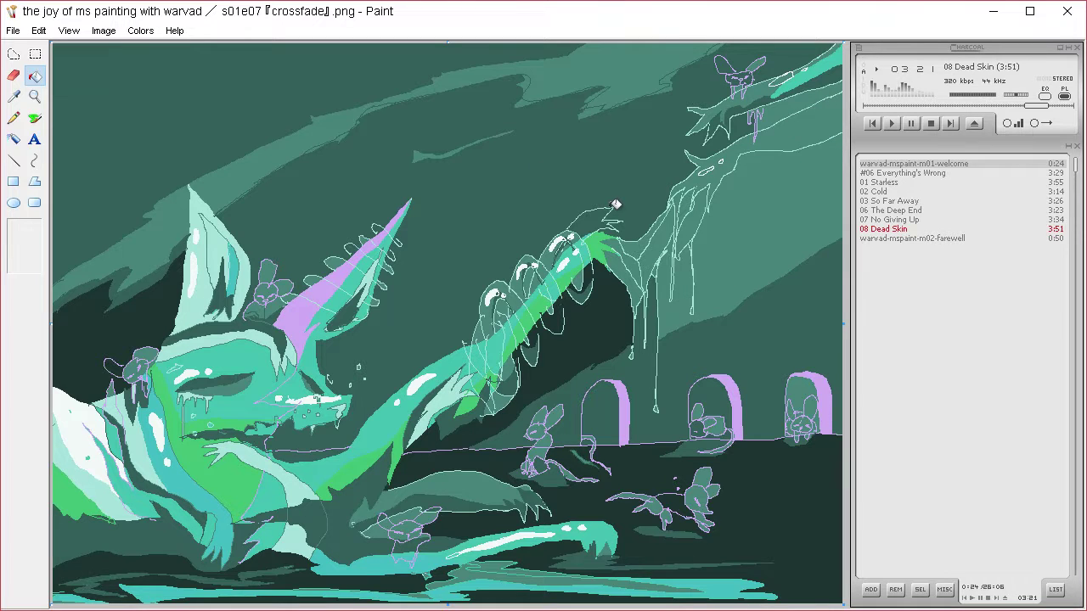
key(ctrl+z)
key(ctrl+z)
key(ctrl+y)
key(ctrl+y)
key(ctrl+y)
key(ctrl+y)
key(ctrl+y)
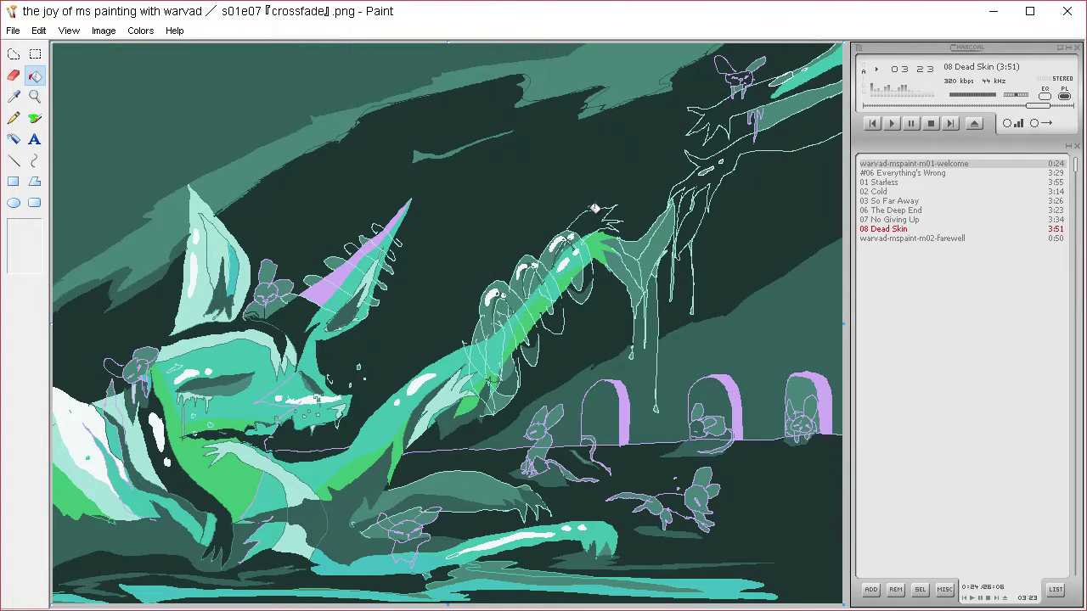
Fill the remaining background above the ears and the white and bright green patches on the creature's back with very dark green.
click(221, 103)
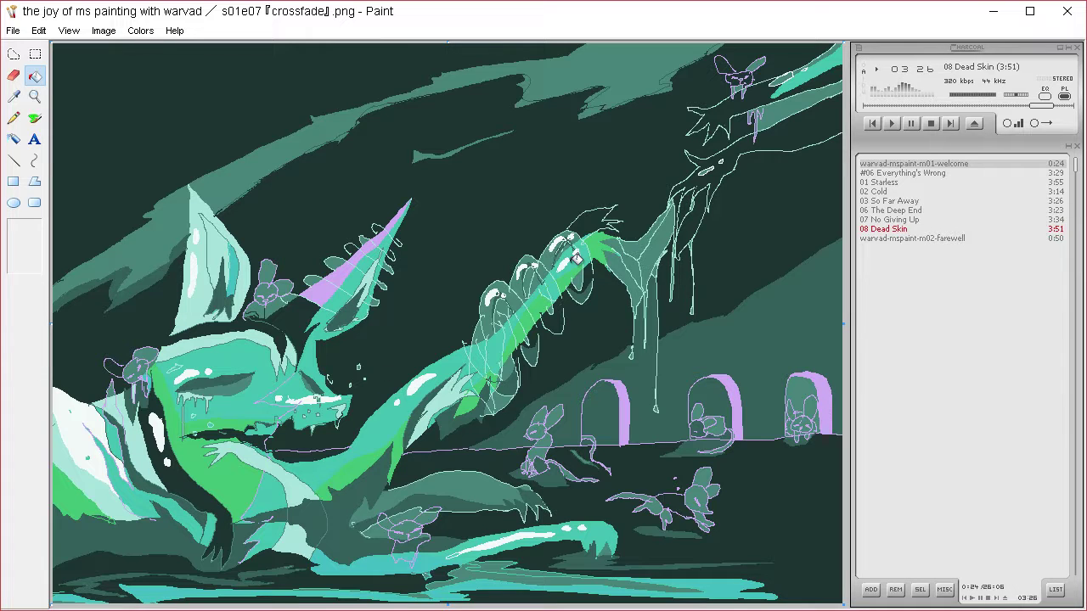
click(81, 457)
click(79, 484)
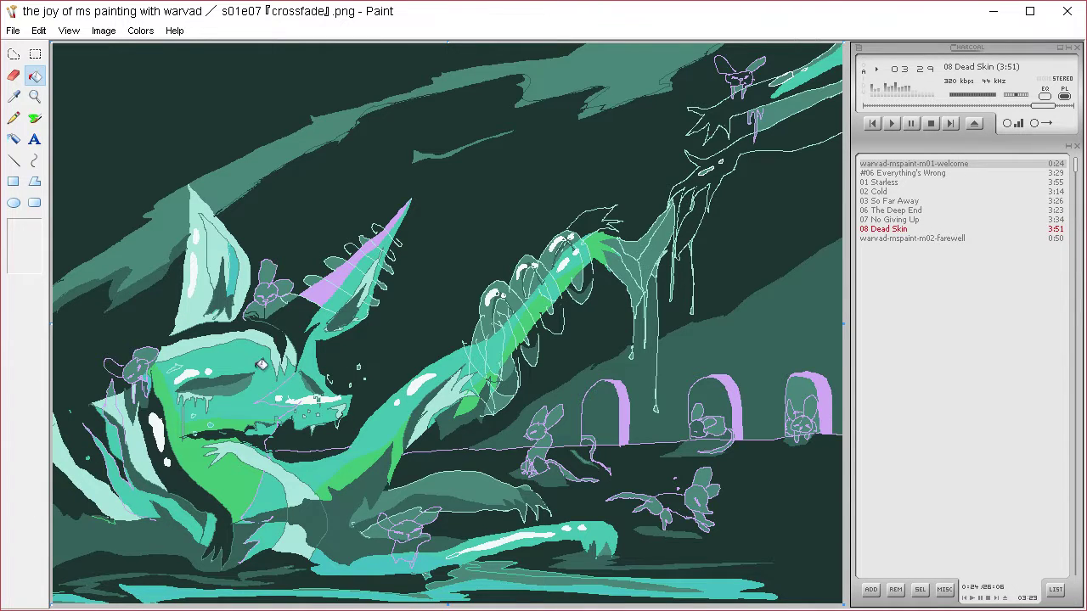
Try to fill the teal areas of the creature's face and snout with very dark green.
click(268, 367)
key(ctrl+z)
click(315, 357)
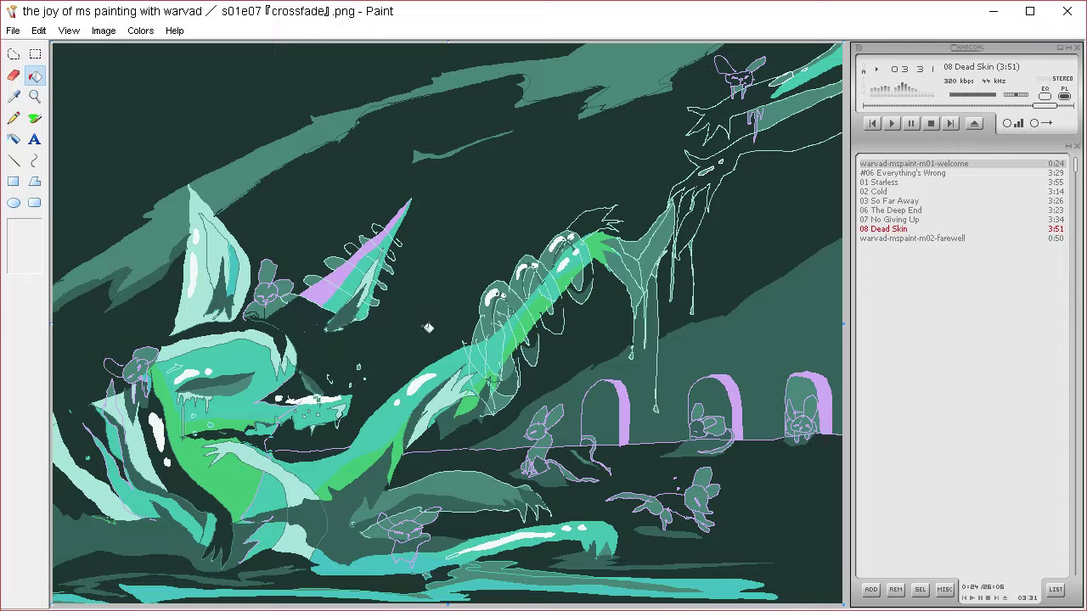
click(318, 414)
key(ctrl+z)
key(ctrl+z)
key(ctrl+z)
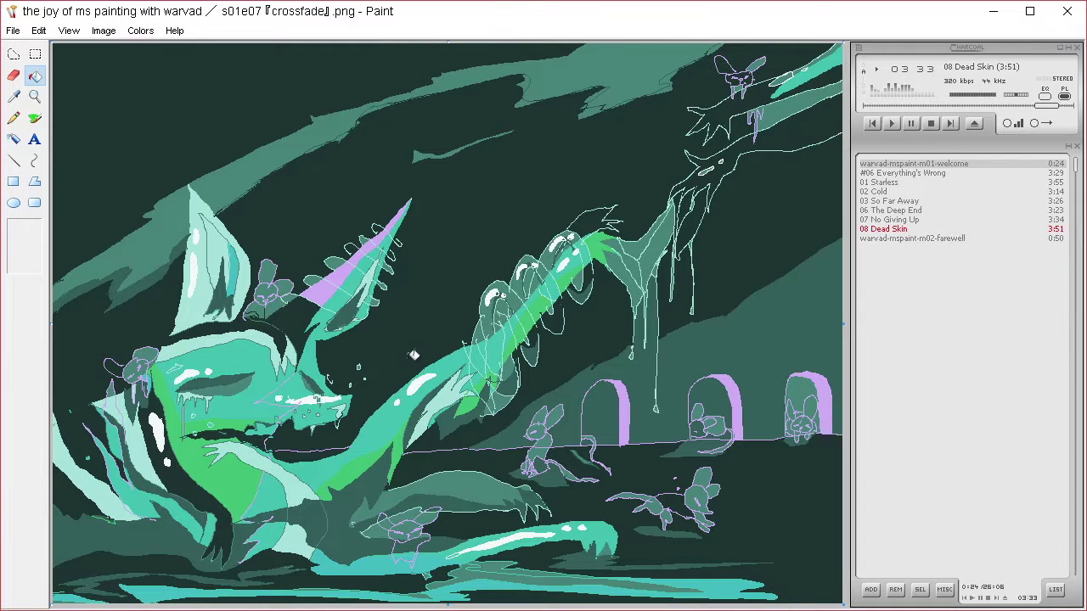
key(ctrl+y)
Try to fill the teal area between ear and snout and the lower jaw with the muted dark green.
click(14, 96)
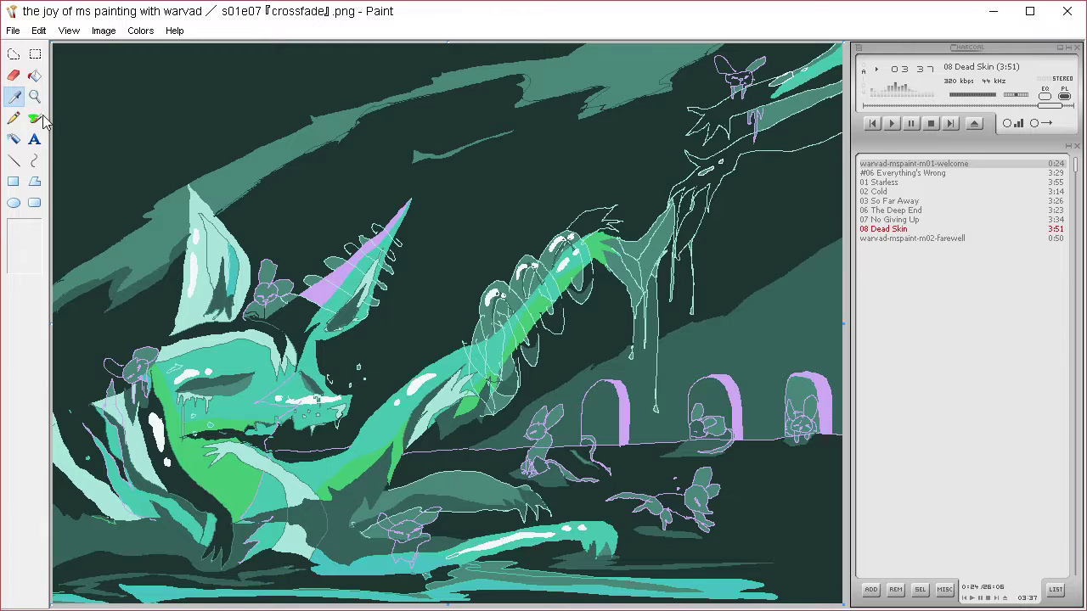
click(34, 76)
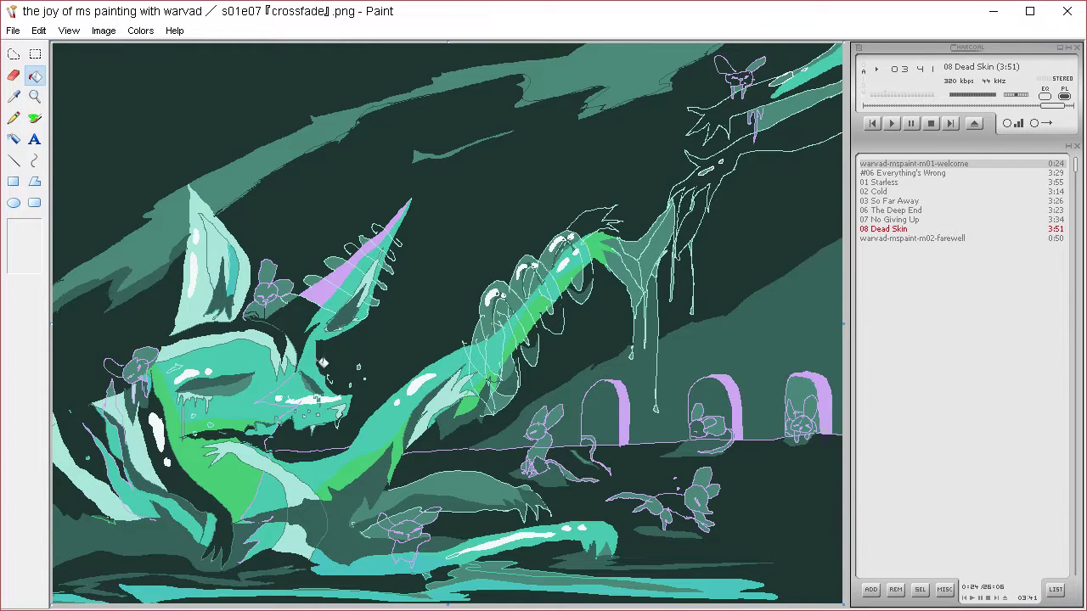
click(323, 363)
click(334, 404)
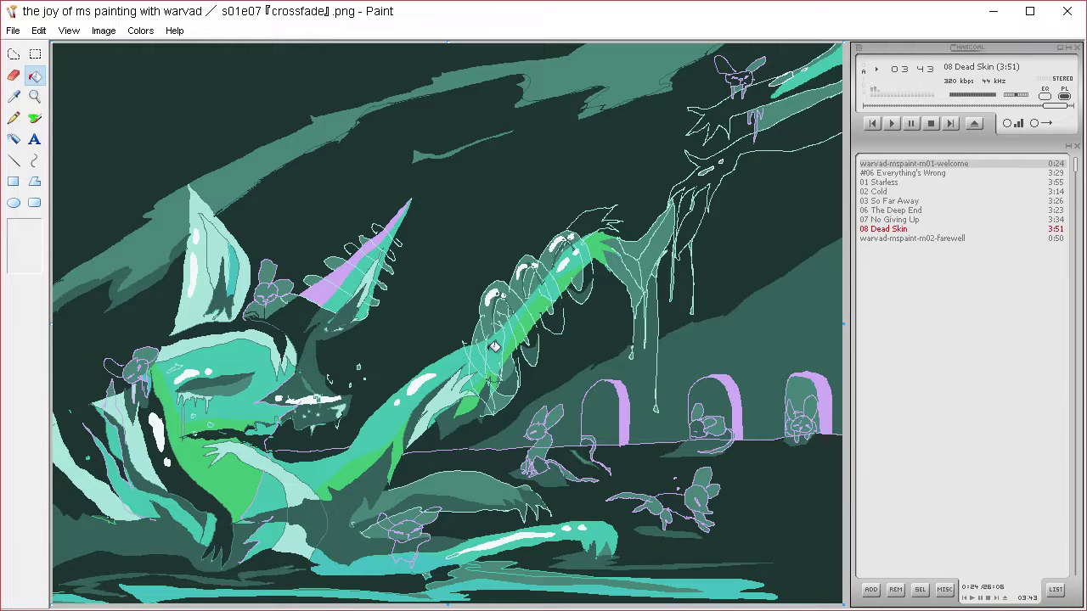
key(ctrl+z)
key(ctrl+z)
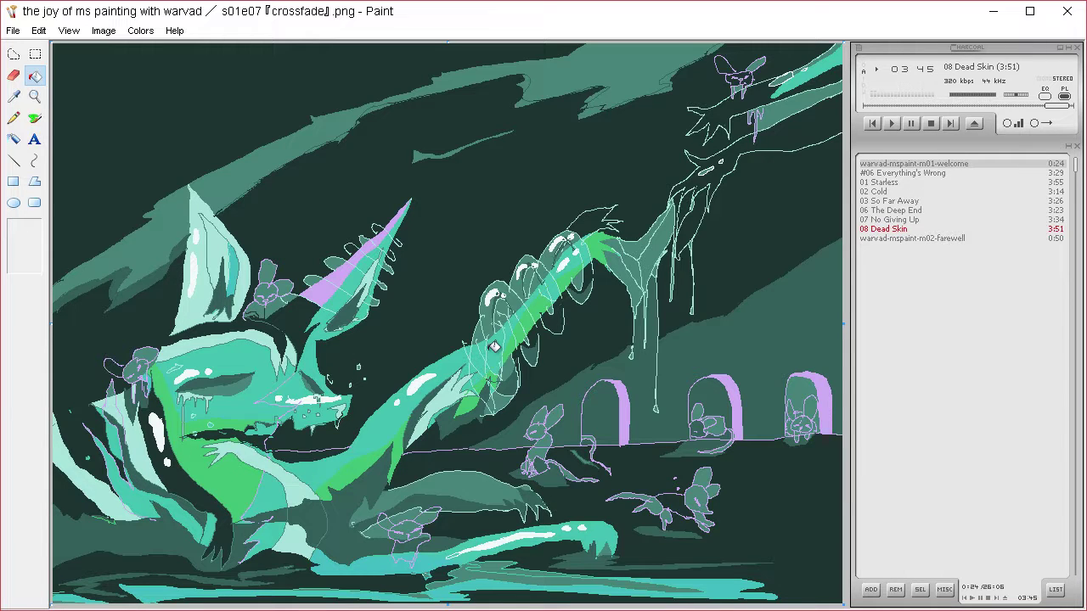
Sample the bright green from the raised arm and fill the teal area between the far ear and the snout with it.
click(15, 97)
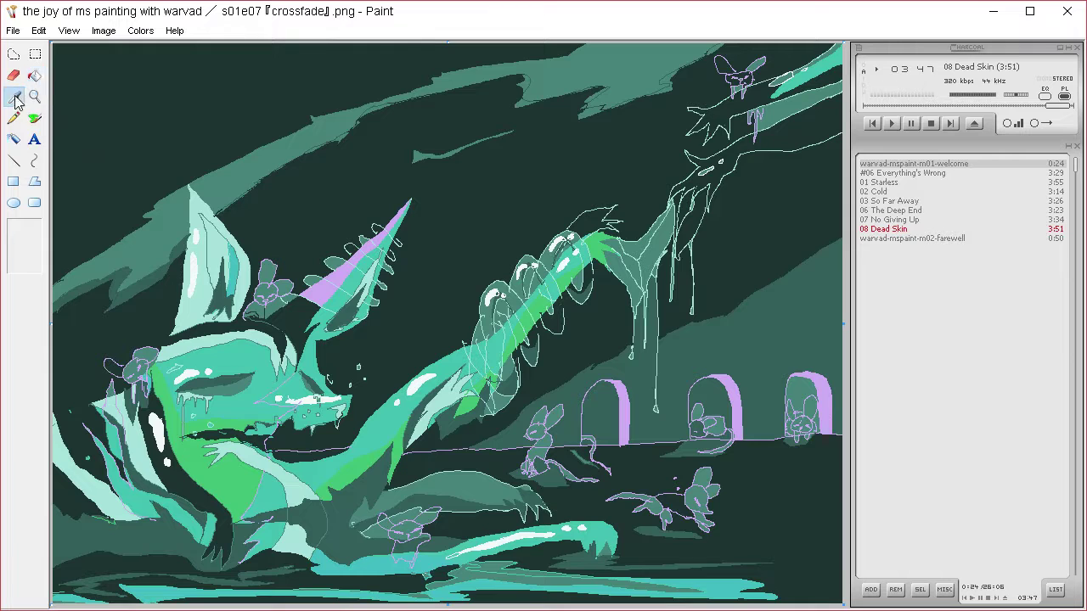
click(538, 306)
click(315, 365)
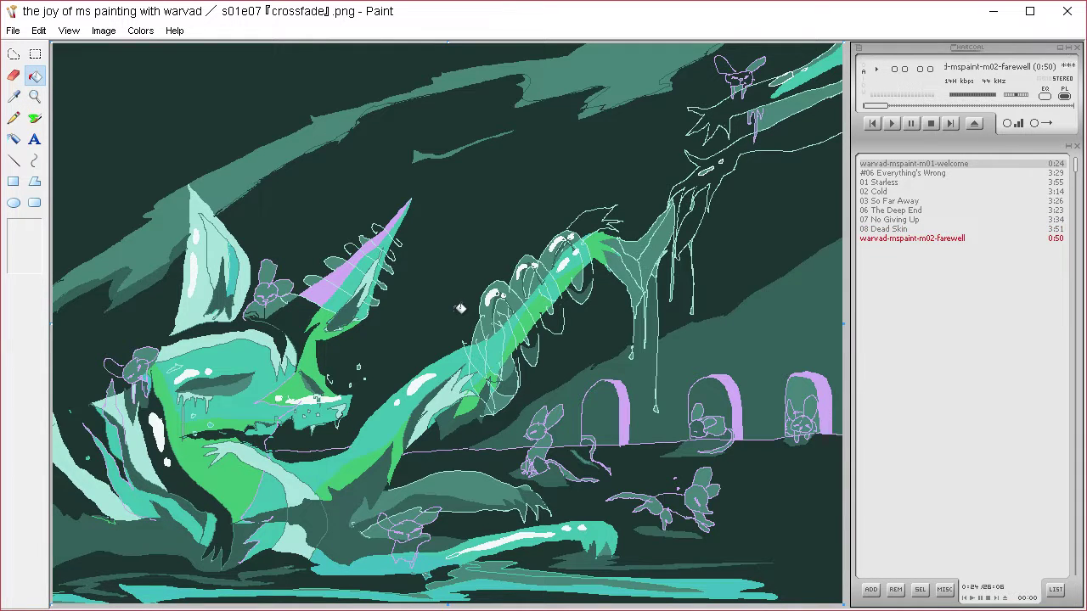
Fill the lavender inner edges of the first two doorways with bright green.
click(729, 171)
key(ctrl+z)
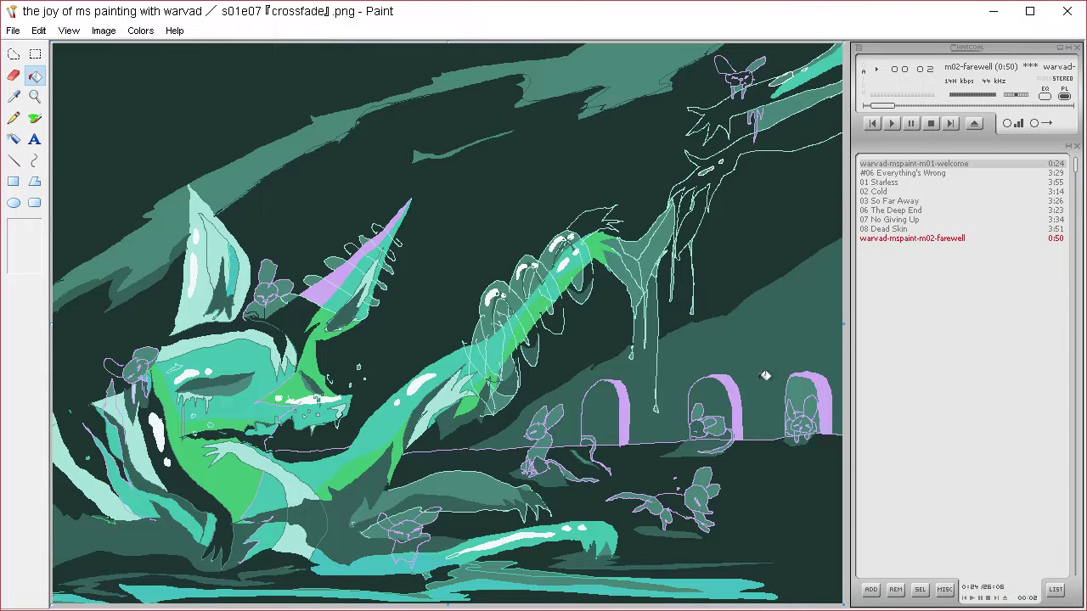
click(737, 395)
click(626, 410)
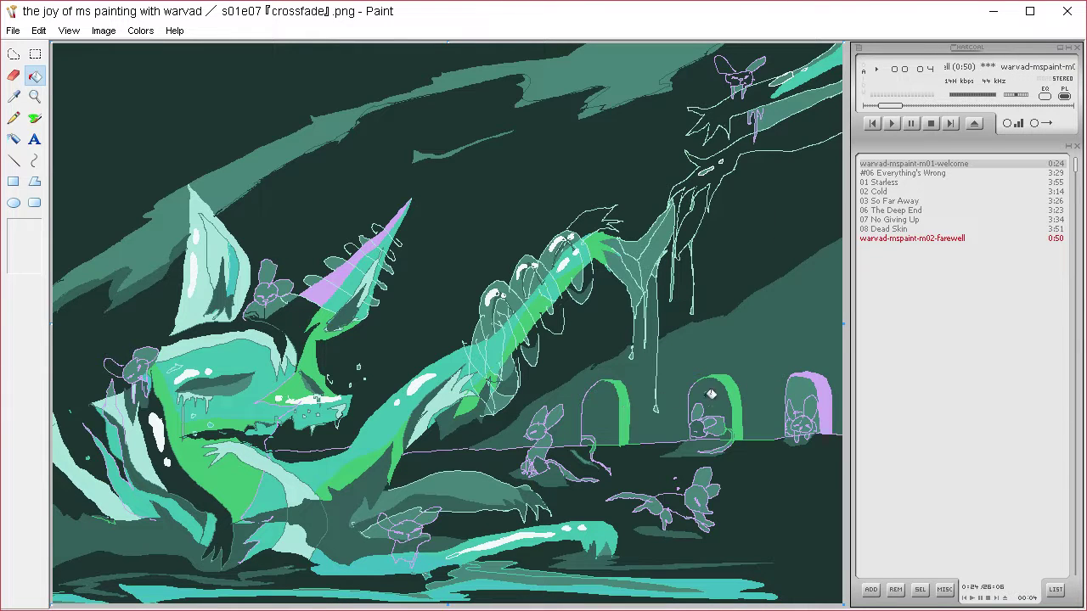